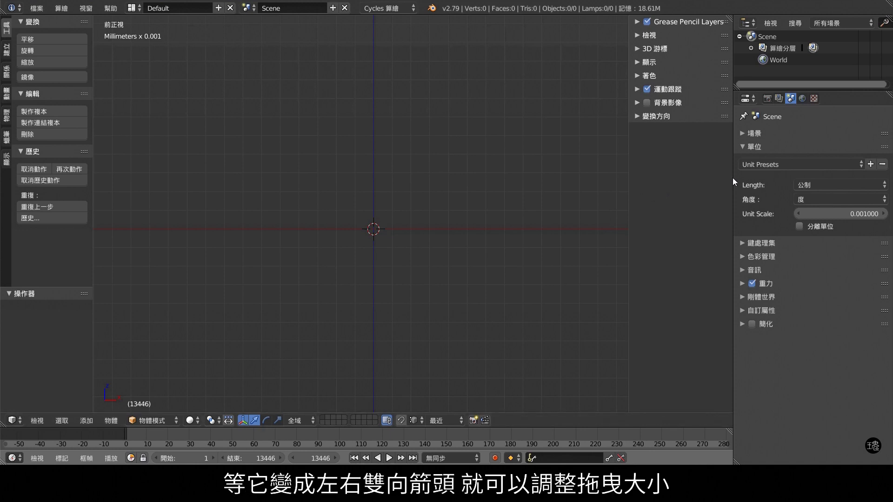
Step: Widen the properties panel, enlarge the top info area, and split the 3D view into two front views
mouse_move(733, 182)
mouse_down()
mouse_move(611, 181)
mouse_move(722, 181)
mouse_up()
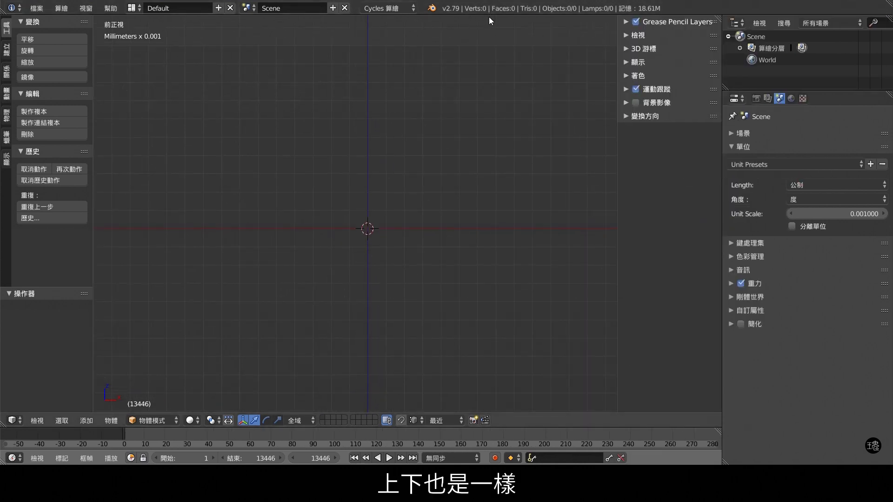
mouse_move(489, 14)
mouse_down()
mouse_move(487, 31)
mouse_move(488, 11)
mouse_up()
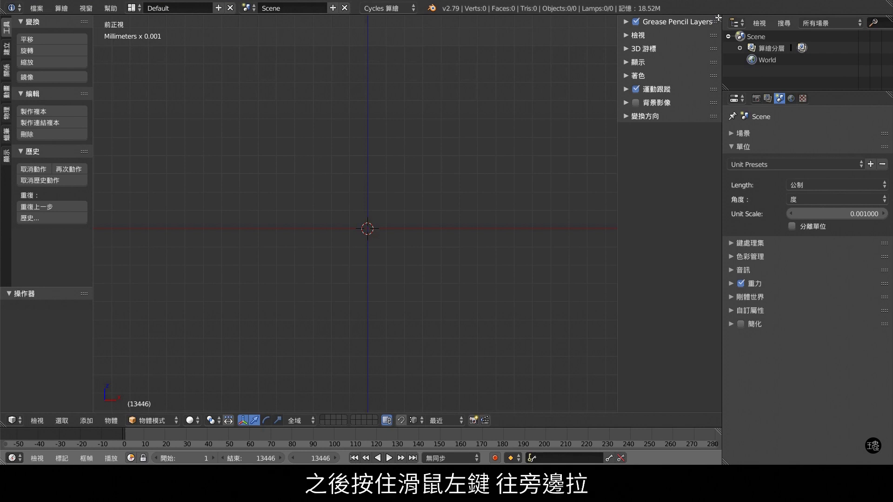
drag(718, 18, 381, 116)
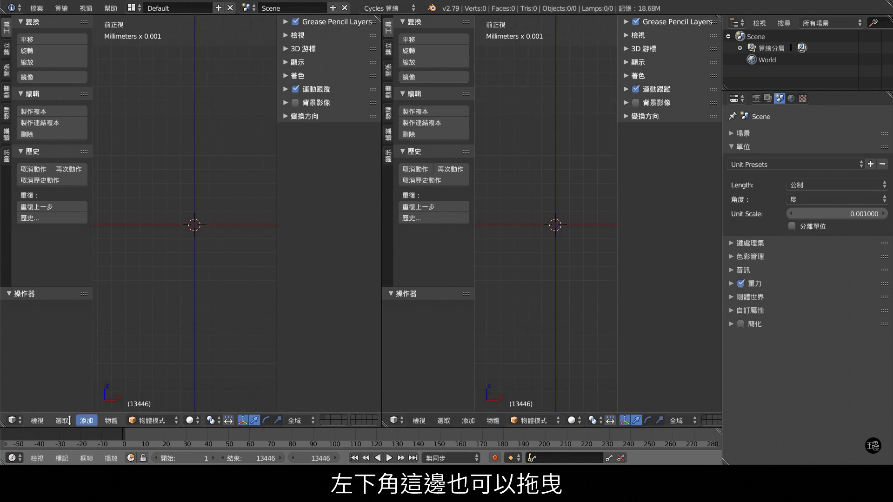
Step: Split the left view into stacked views, then merge them and the side-by-side views into one viewport
drag(2, 422, 270, 312)
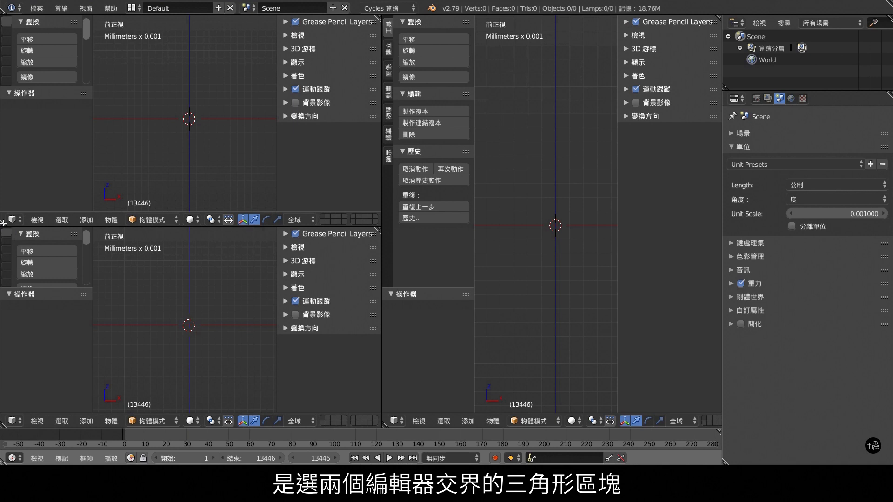
drag(4, 223, 4, 240)
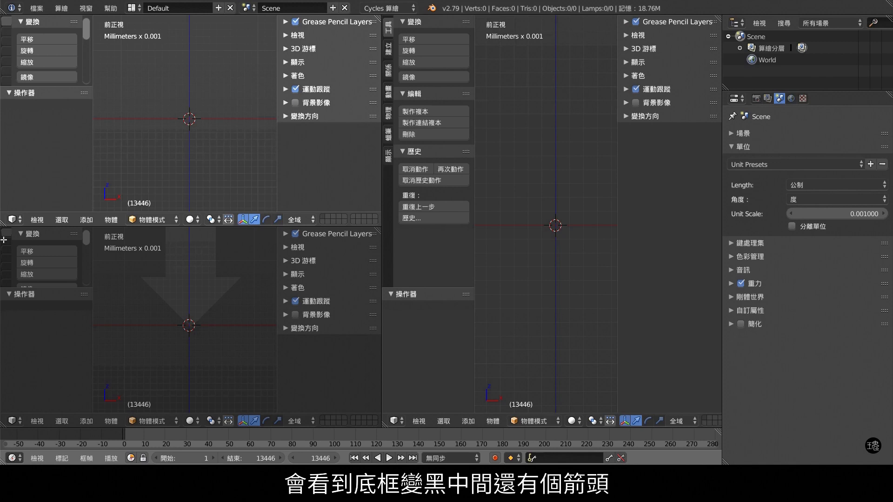
drag(4, 240, 4, 240)
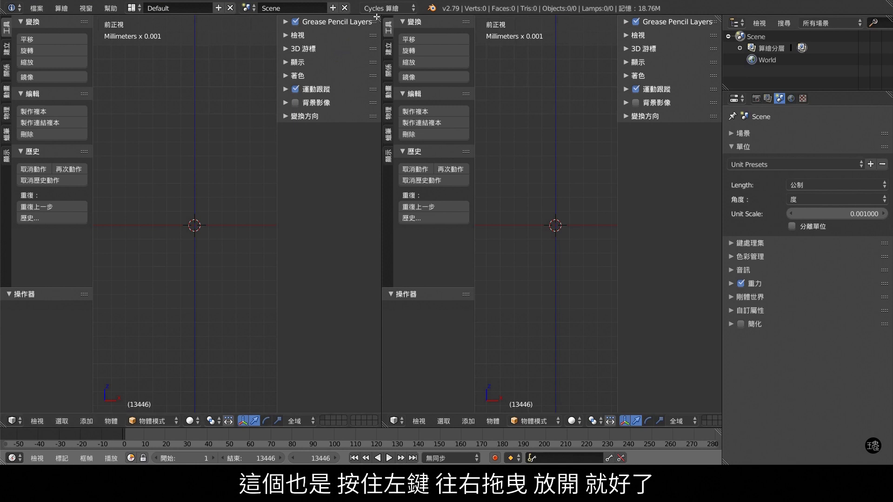
mouse_move(376, 17)
mouse_down()
mouse_move(442, 17)
mouse_move(488, 45)
mouse_up()
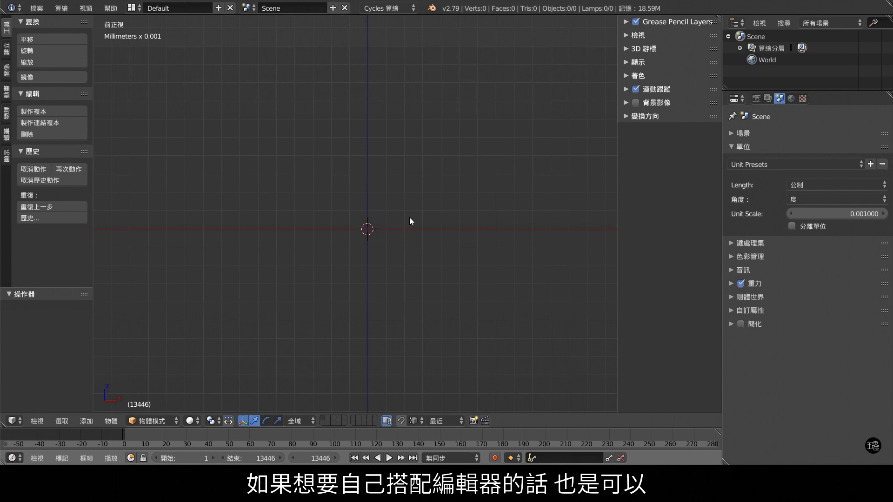
click(15, 8)
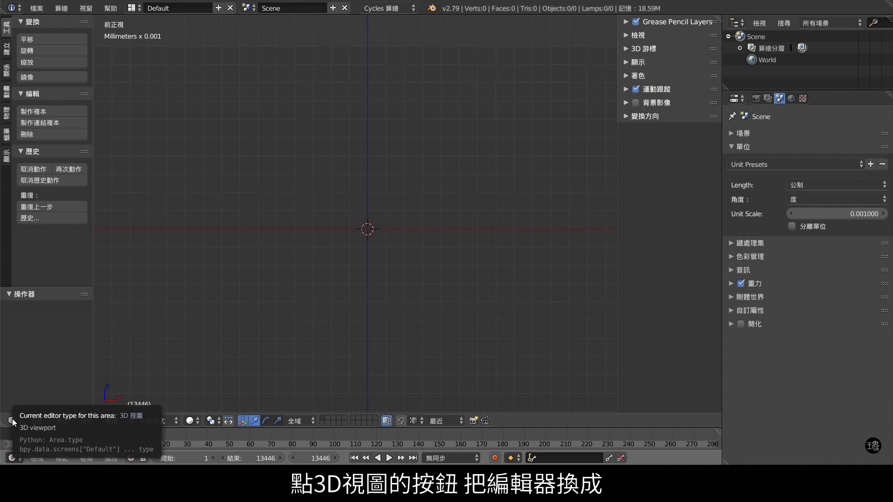
click(12, 421)
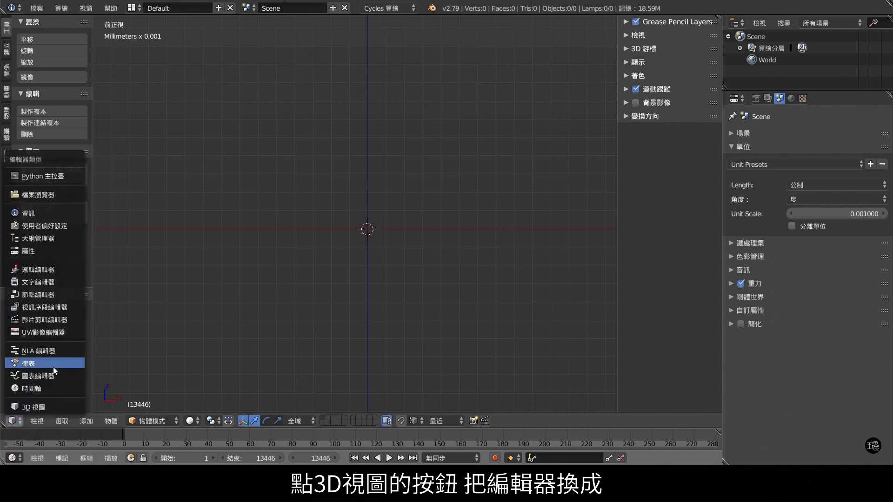
click(58, 237)
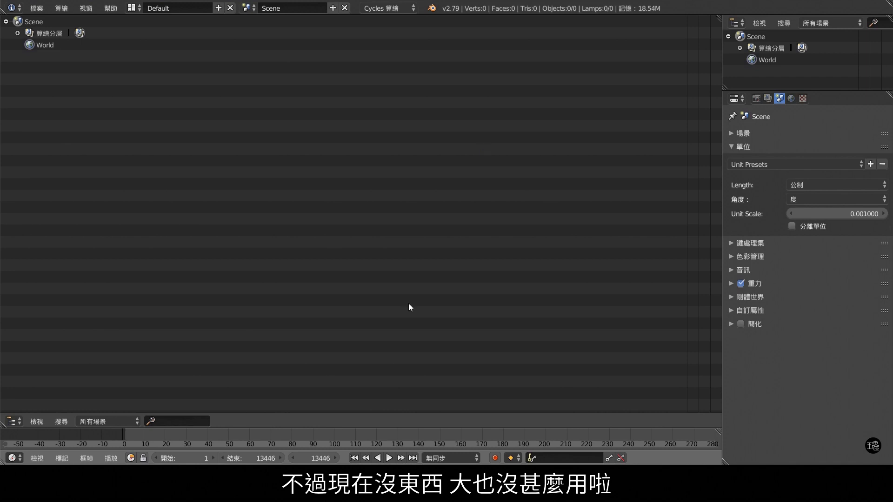
click(14, 422)
click(27, 408)
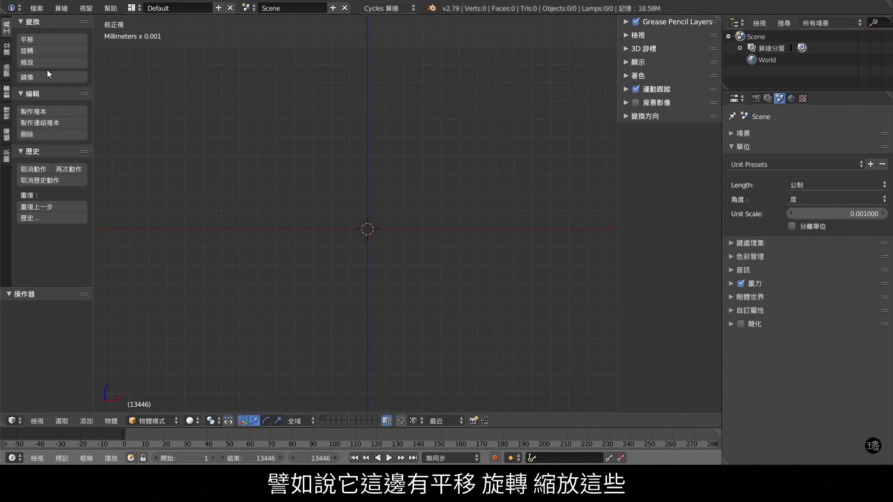
Step: Add a cube at the scene origin from the Add menu
click(6, 49)
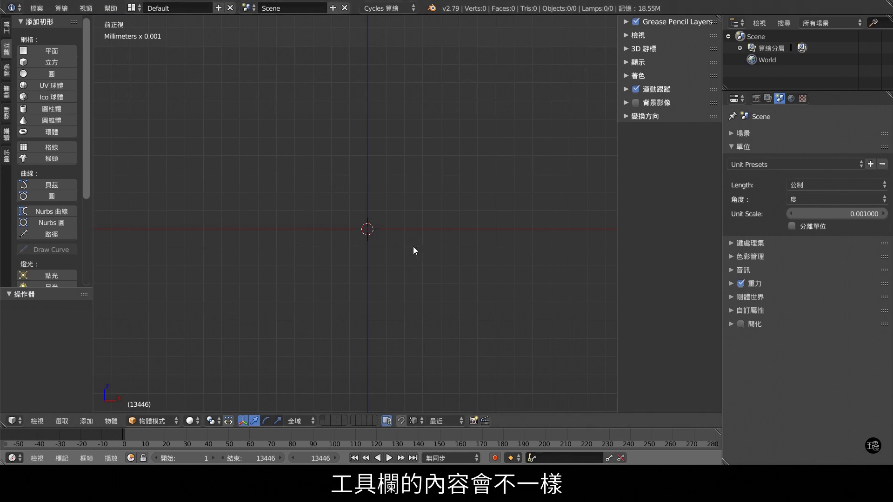
key(shift+a)
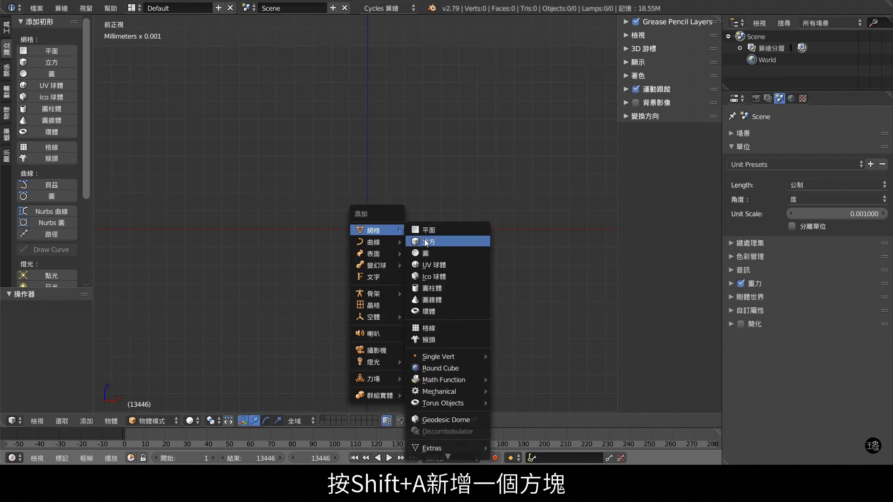
click(424, 241)
scroll(413, 204, down, 5)
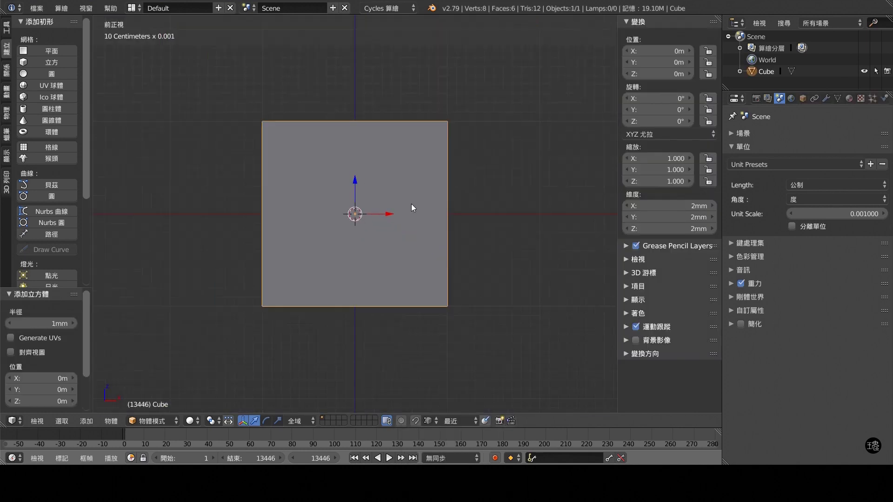
scroll(390, 205, down, 5)
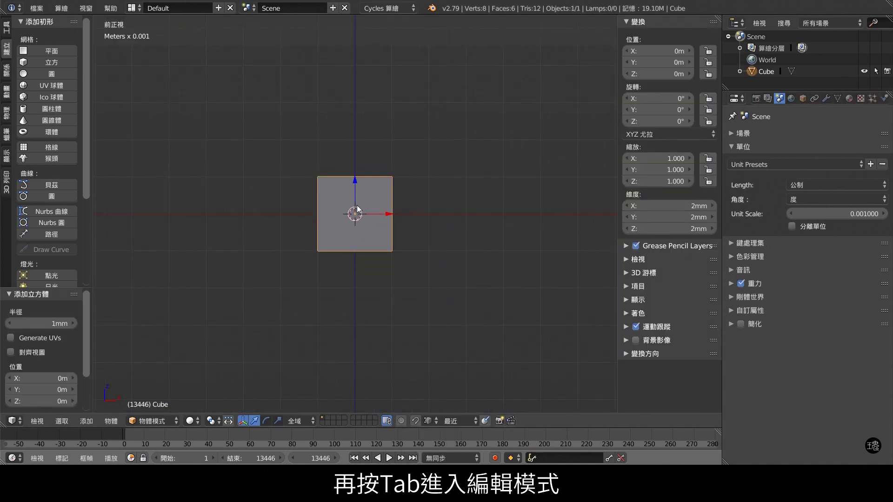
Step: Enter Edit Mode on the cube, browse its mesh tools and mode list, then return to Object Mode
key(Tab)
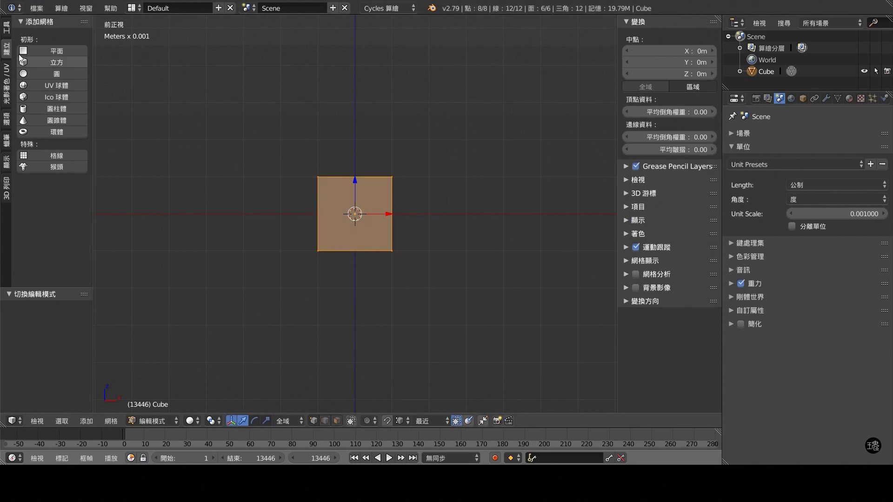
click(6, 26)
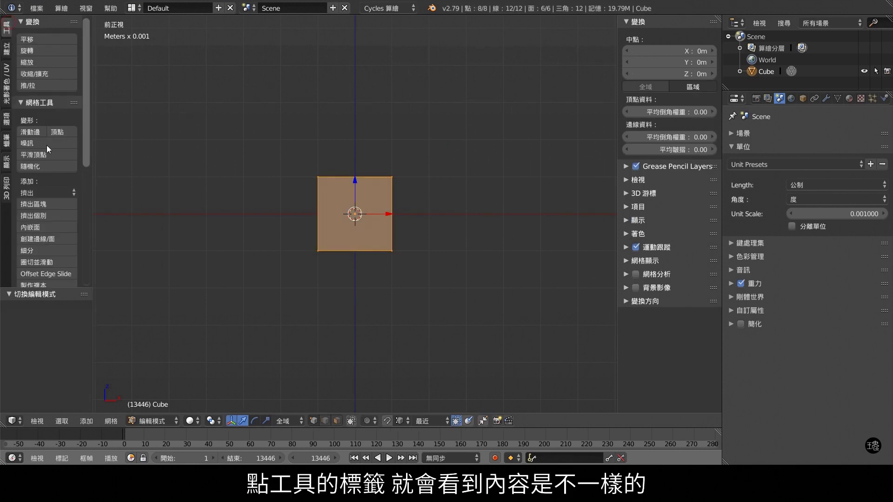
scroll(53, 151, down, 5)
scroll(53, 151, down, 5)
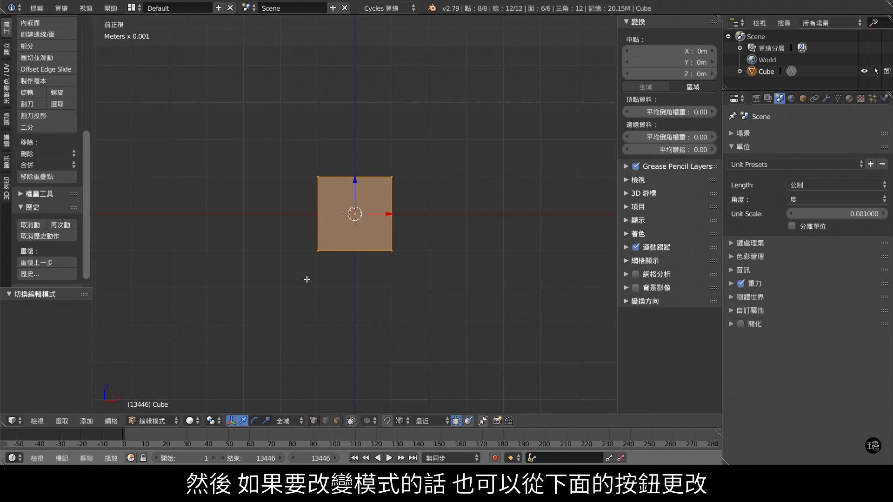
click(151, 419)
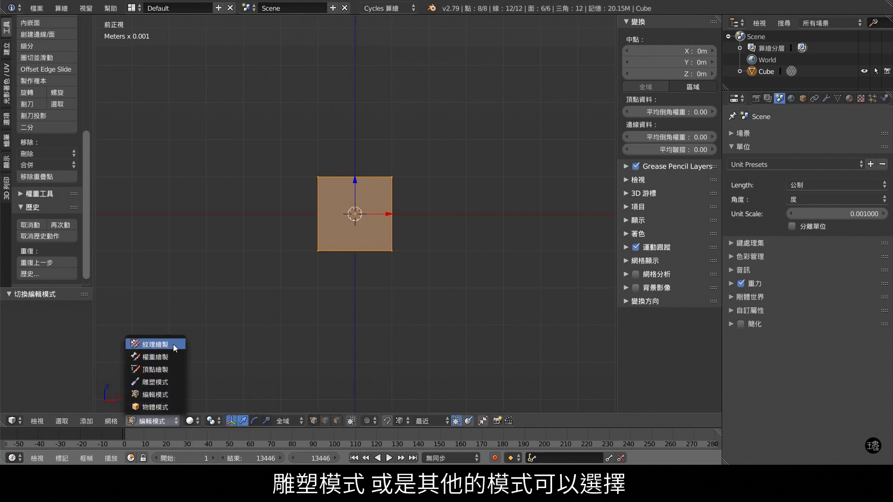
click(156, 420)
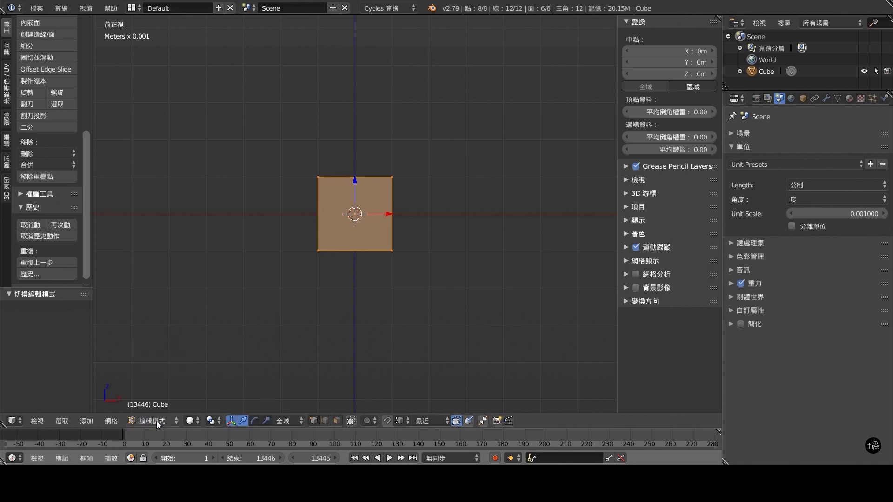
scroll(46, 154, up, 1)
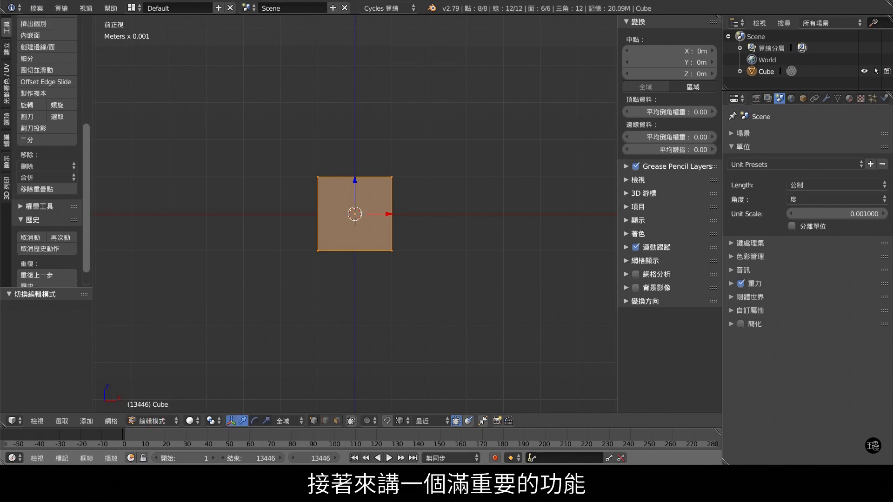
key(Tab)
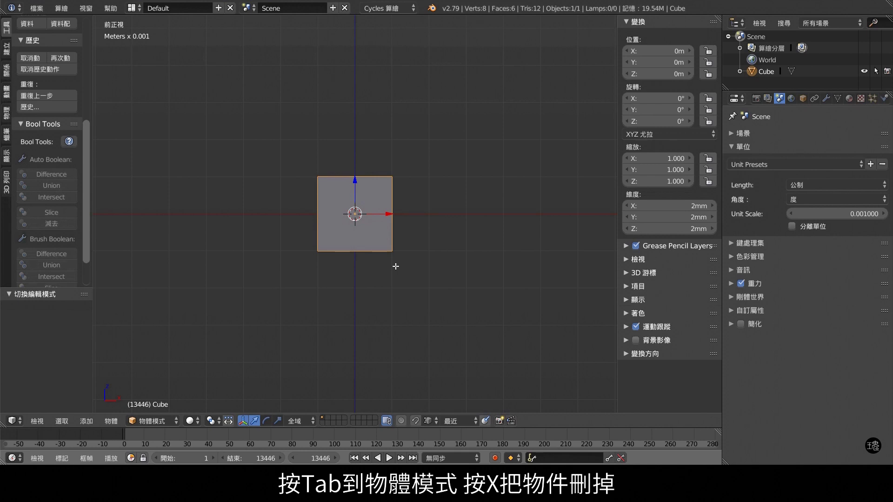
Step: Replace the cube with a 32-vertex, 1 mm-radius circle and switch to top view
key(x)
click(395, 266)
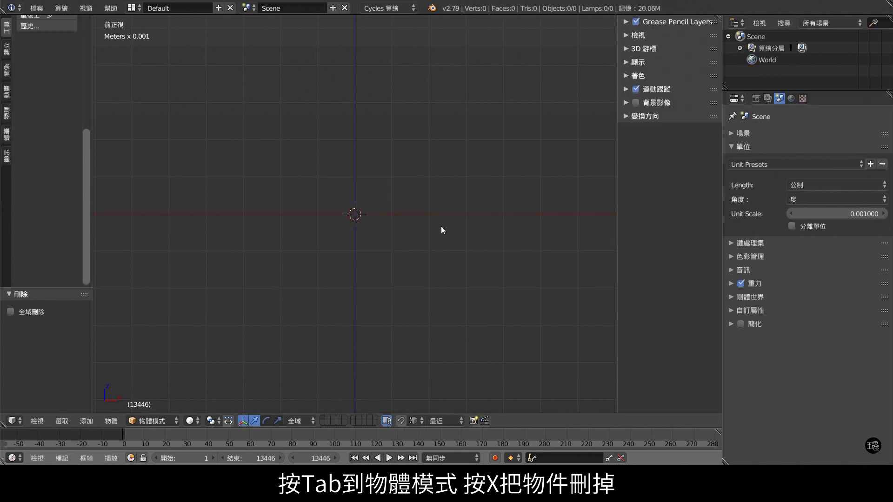
key(shift+a)
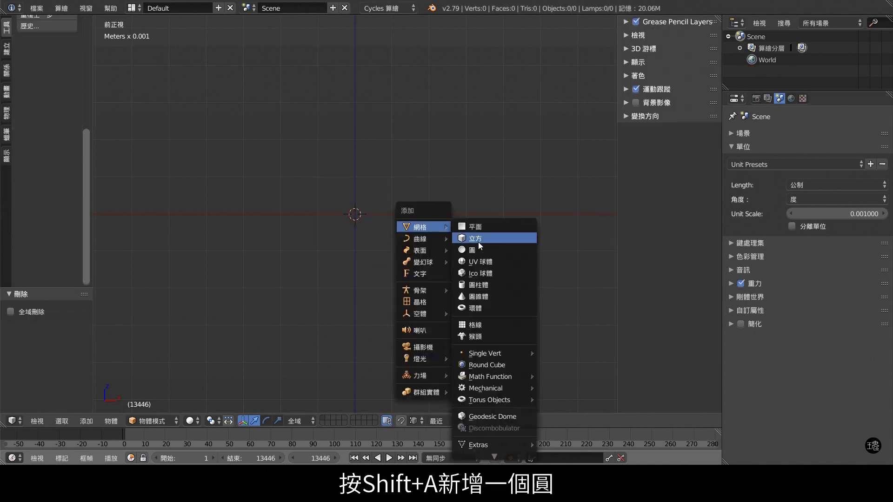
click(478, 249)
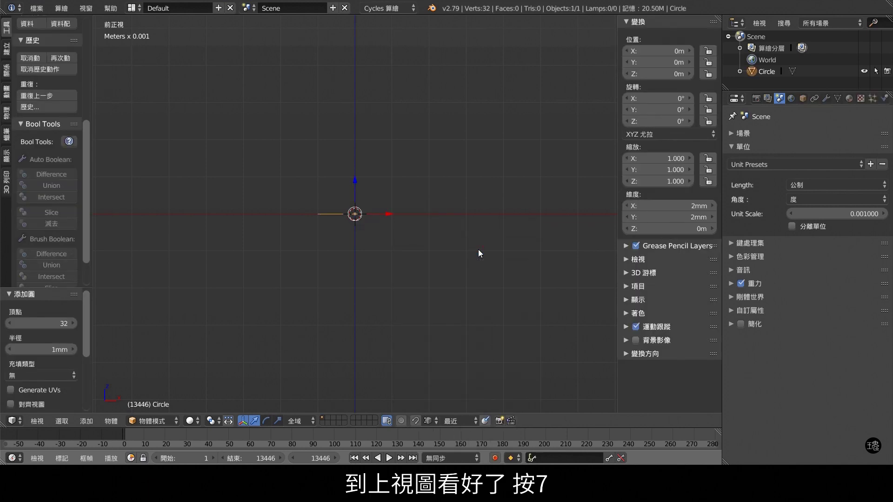
key(KP_7)
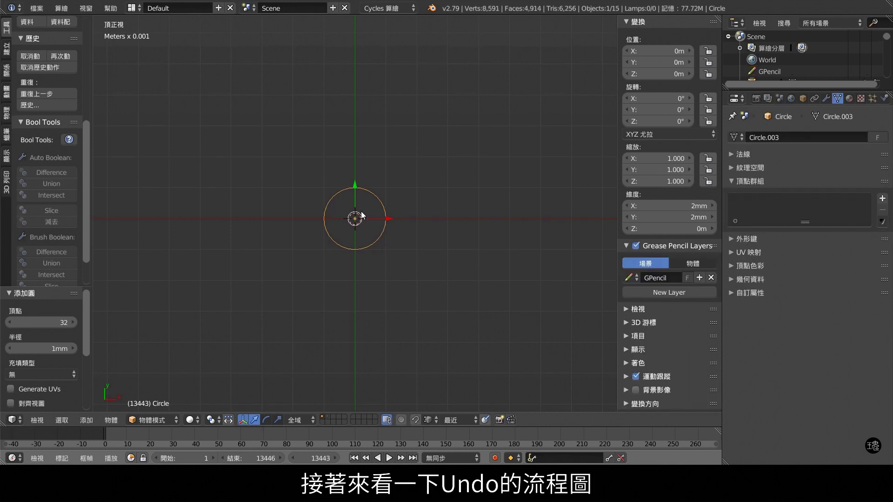
Step: Reveal the Undo/Redo diagram, sketch trial strokes, then delete that annotation layer
key(a)
key(a)
key(alt+b)
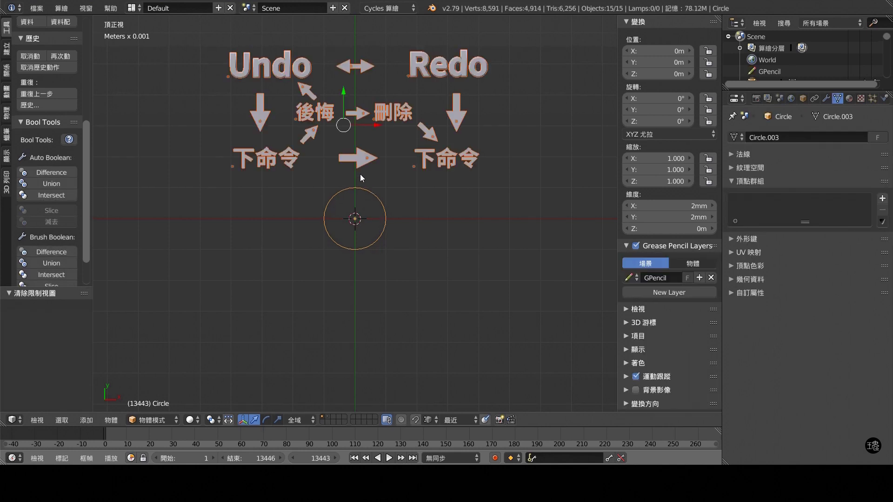
key(a)
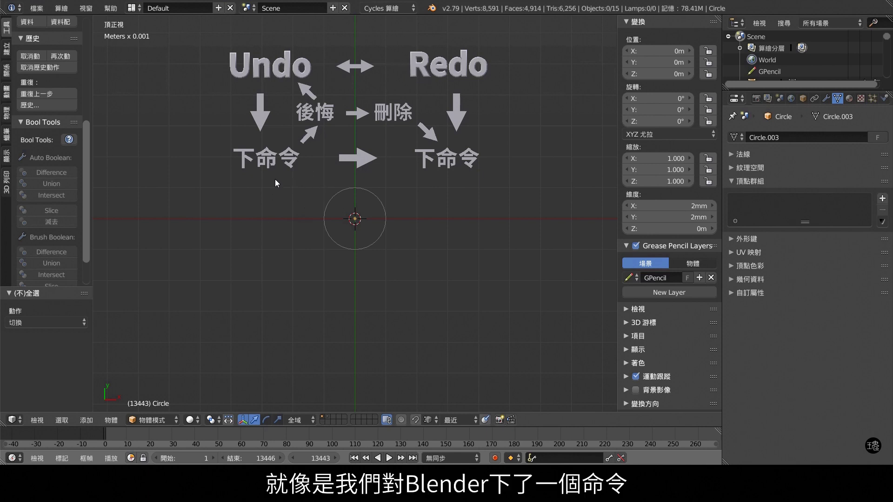
drag(268, 160, 263, 198)
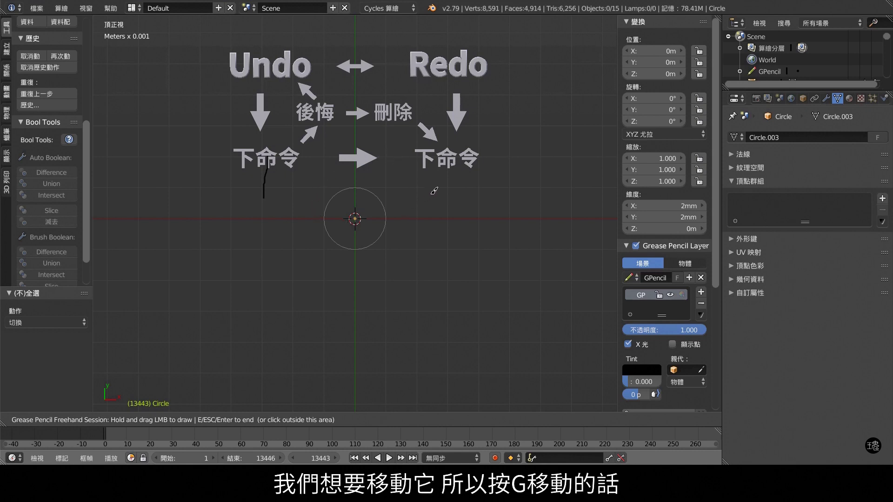
drag(421, 168, 462, 182)
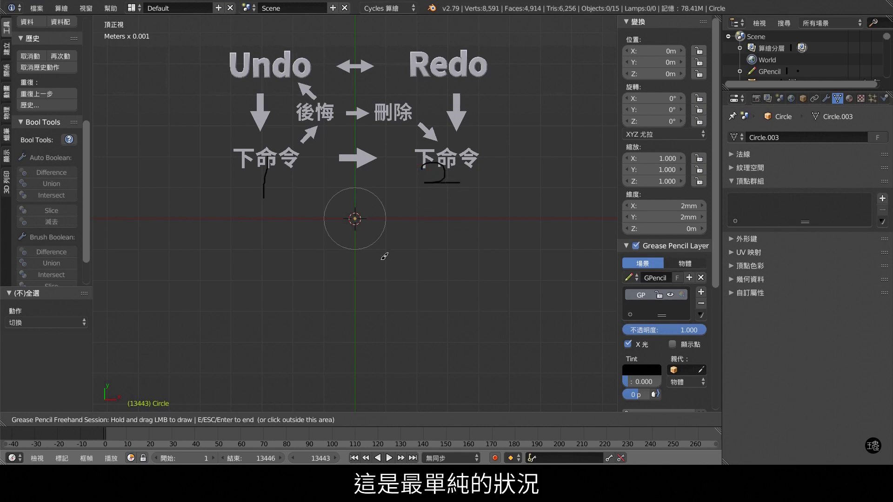
key(Escape)
click(701, 303)
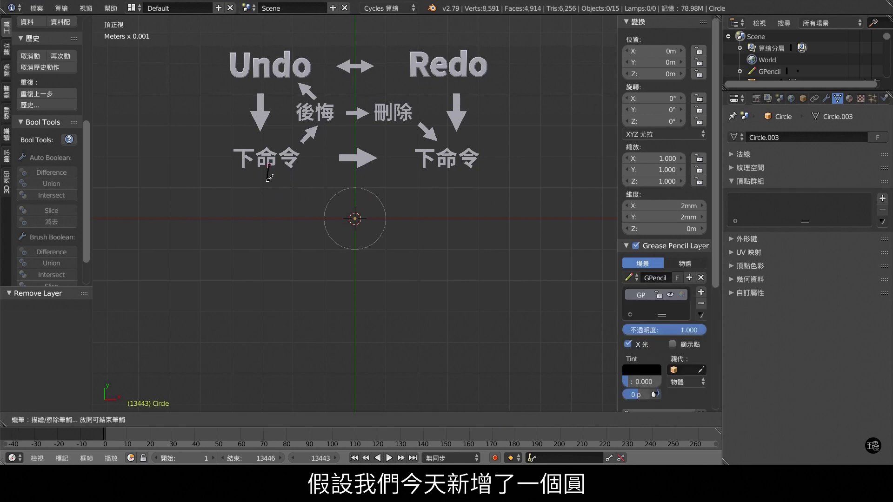
Step: Draw a 1 under the left 下命令, a mark under 後悔, 3 over 刪除, and 4 under the right 下命令
drag(268, 166, 264, 194)
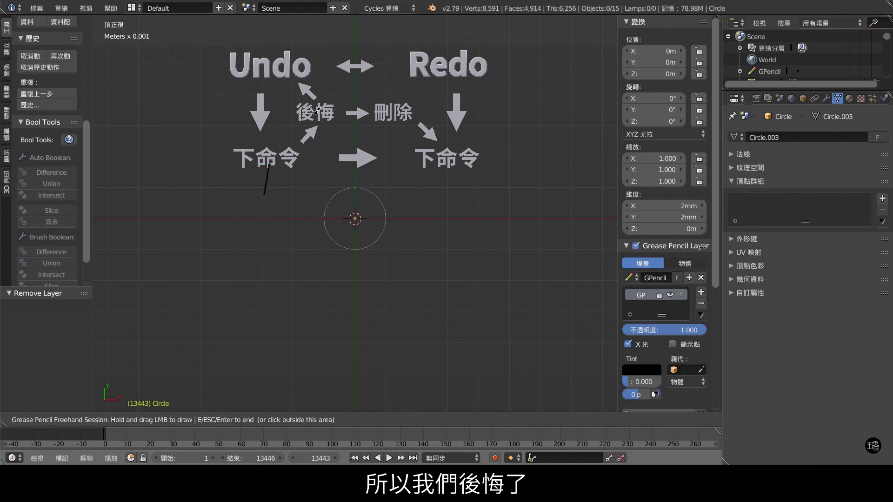
mouse_move(308, 103)
mouse_down()
mouse_move(329, 110)
mouse_move(325, 123)
mouse_up()
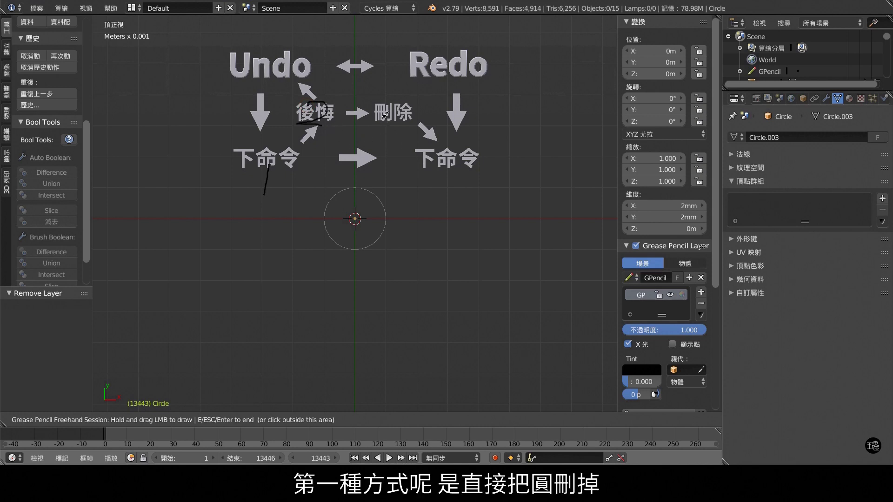
mouse_move(382, 105)
mouse_down()
mouse_move(402, 115)
mouse_move(386, 136)
mouse_up()
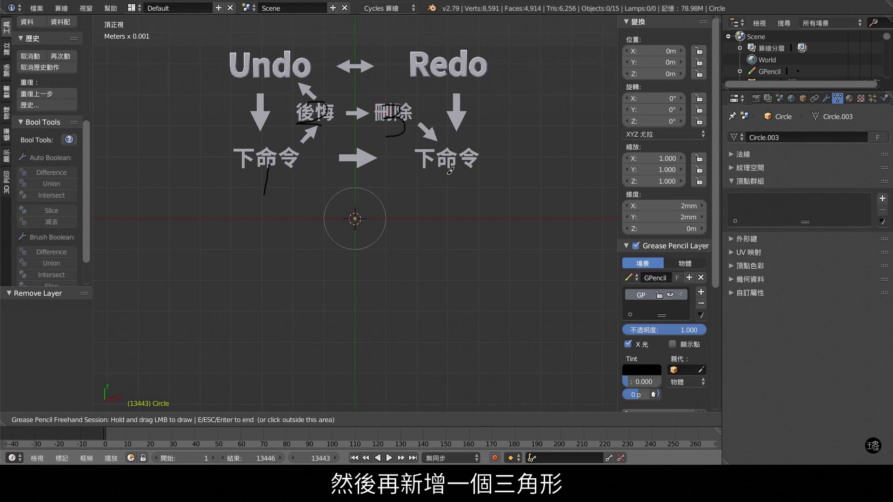
mouse_move(447, 168)
mouse_down()
mouse_move(475, 185)
mouse_move(457, 196)
mouse_up()
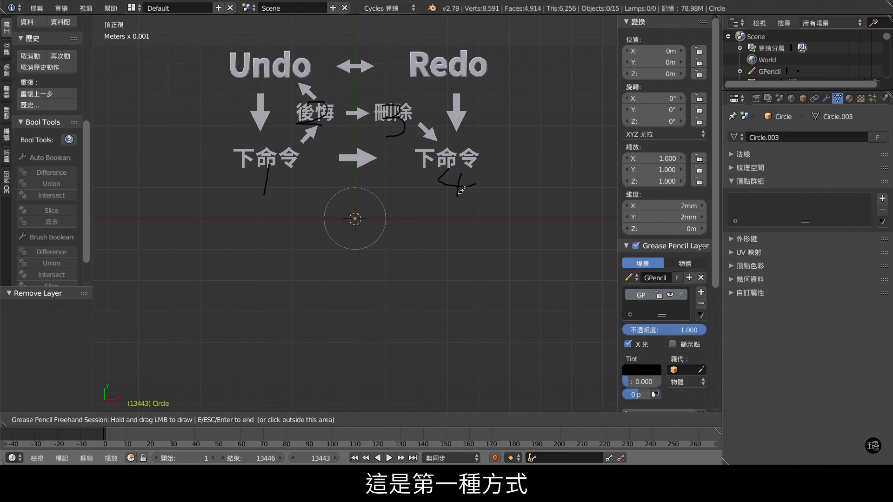
Step: Clear old annotations, then draw step marks by 下命令, a 2 over 後悔, 3 above Undo, and a cross-out
key(Escape)
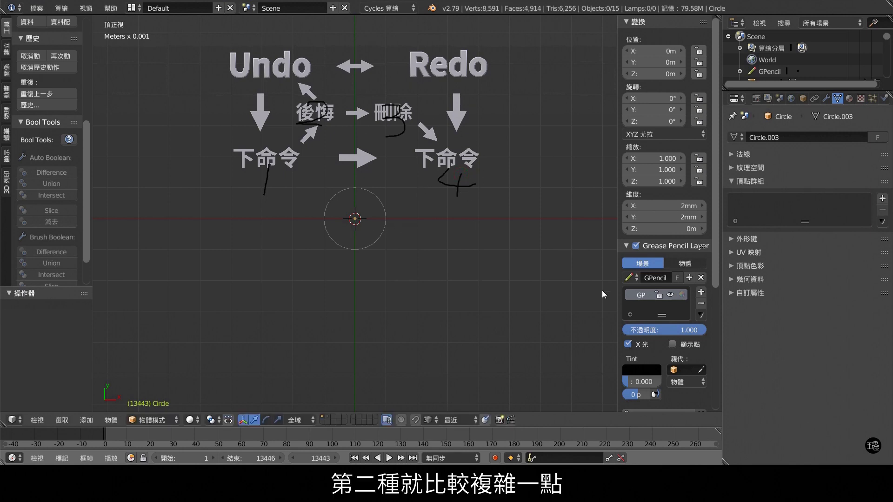
click(698, 304)
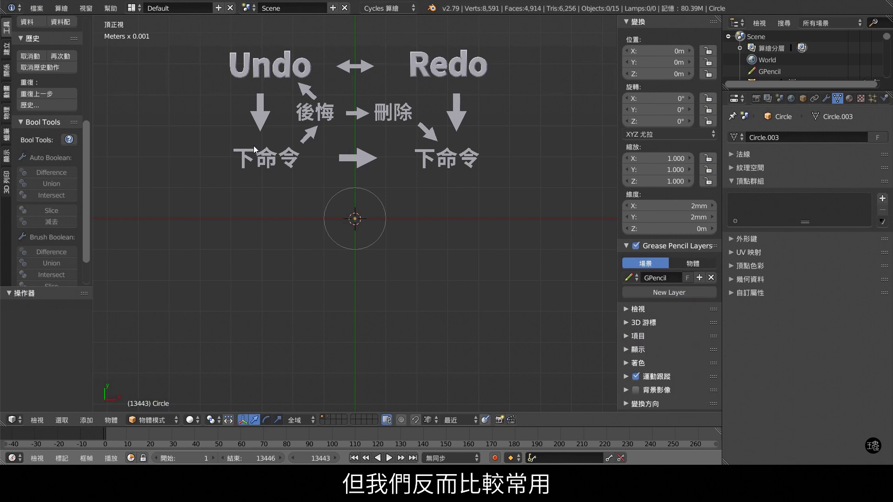
mouse_move(235, 122)
mouse_down()
mouse_move(231, 146)
mouse_move(262, 138)
mouse_up()
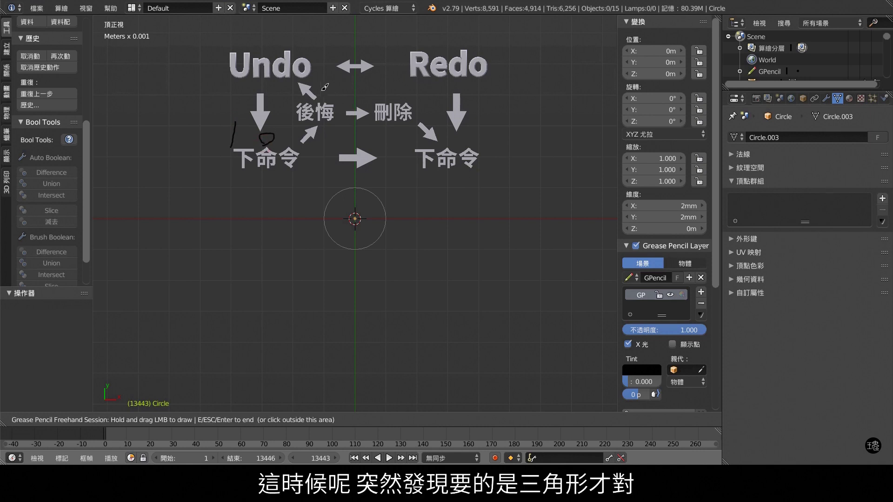
mouse_move(321, 91)
mouse_down()
mouse_move(320, 113)
mouse_move(339, 114)
mouse_up()
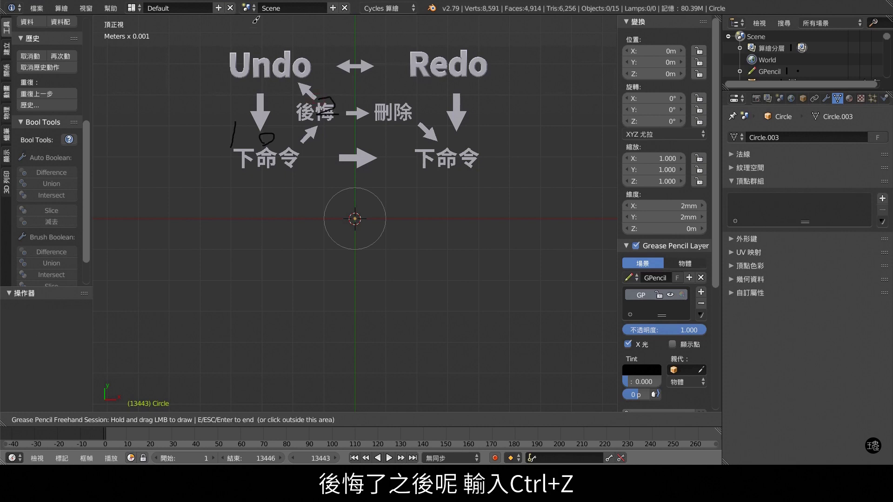
drag(255, 20, 265, 42)
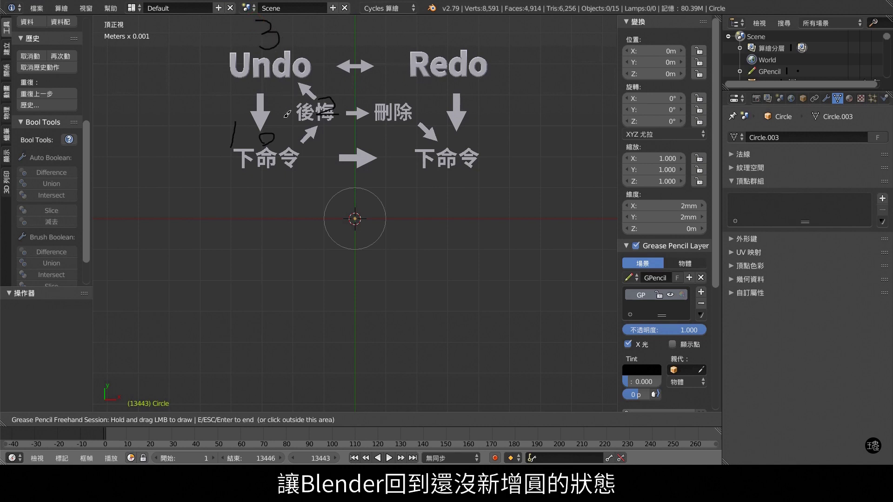
mouse_move(277, 114)
mouse_down()
mouse_move(229, 142)
mouse_move(277, 134)
mouse_up()
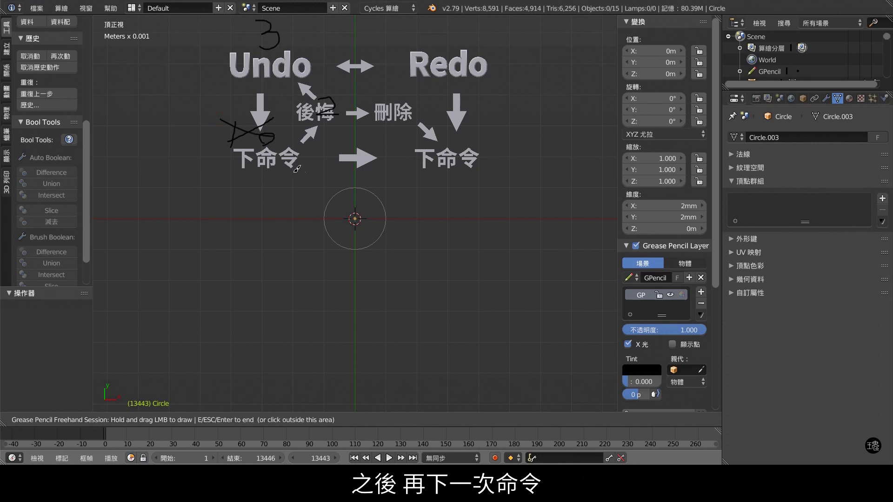
Step: Add a 4 with a triangle and a 5 under the right 下命令, then wipe the annotation layer
mouse_move(241, 179)
mouse_down()
mouse_move(264, 188)
mouse_move(252, 204)
mouse_up()
drag(289, 171, 288, 168)
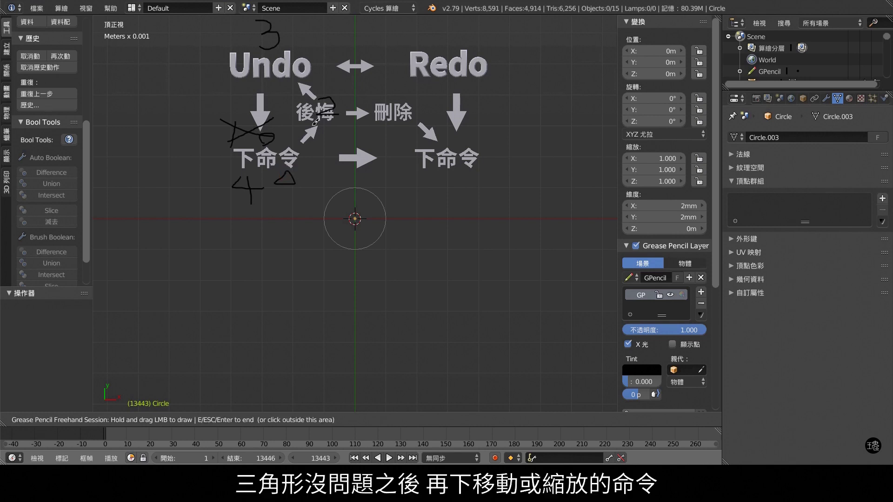
mouse_move(451, 173)
mouse_down()
mouse_move(459, 176)
mouse_move(450, 201)
mouse_move(432, 192)
mouse_up()
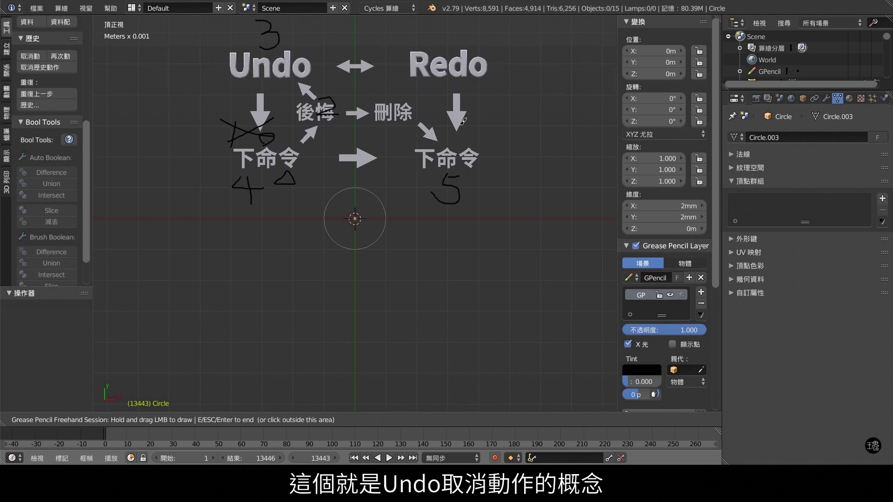
key(Escape)
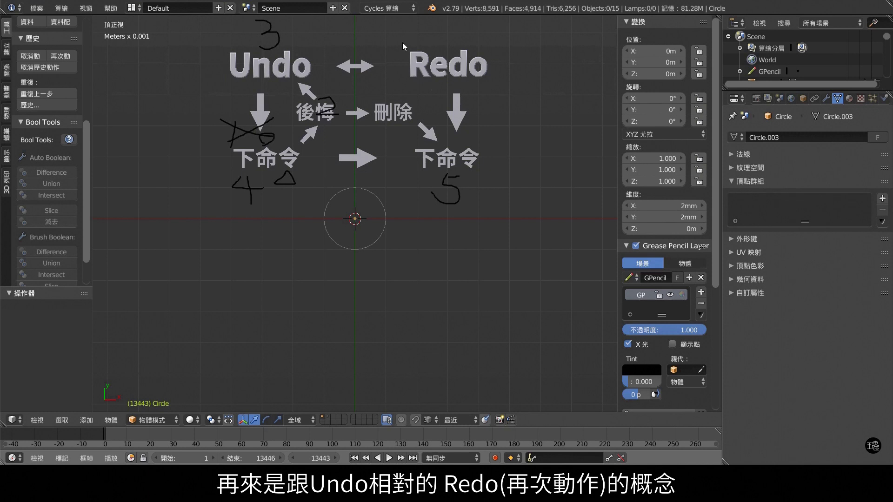
click(702, 305)
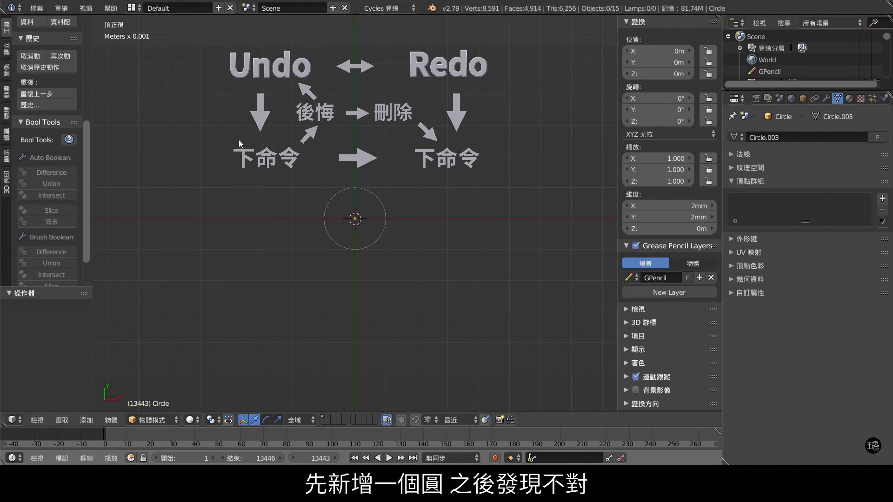
Step: Draw 1 by the left 下命令, 2 under 後悔, 3 above Undo, 4 above Redo, a loop, and 5 under the right 下命令
drag(239, 140, 232, 171)
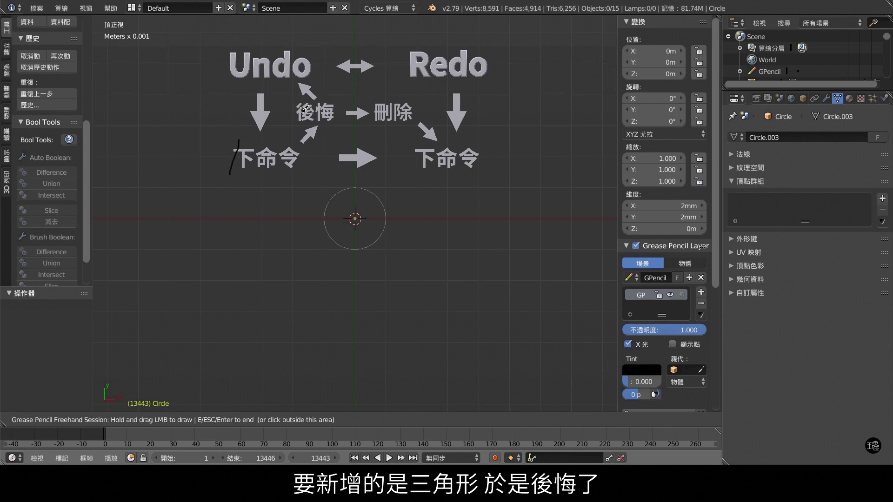
drag(305, 103, 298, 107)
drag(325, 123, 330, 117)
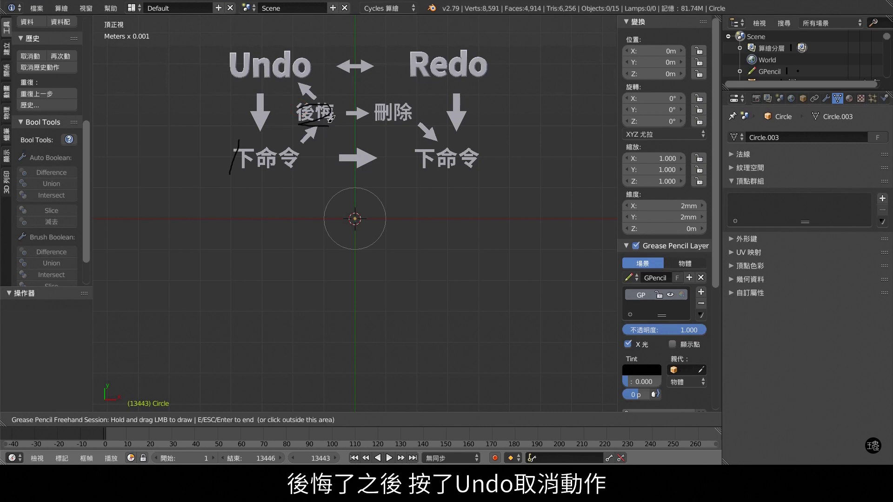
drag(241, 23, 257, 46)
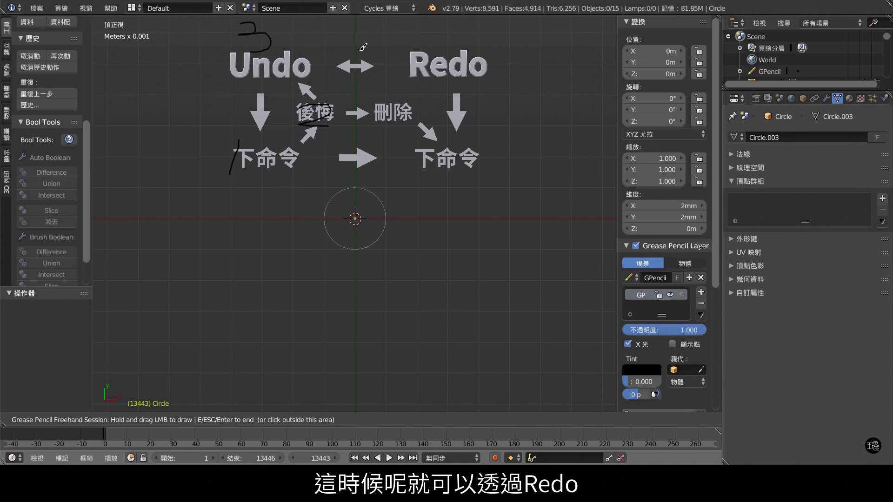
mouse_move(431, 28)
mouse_down()
mouse_move(463, 47)
mouse_move(442, 58)
mouse_up()
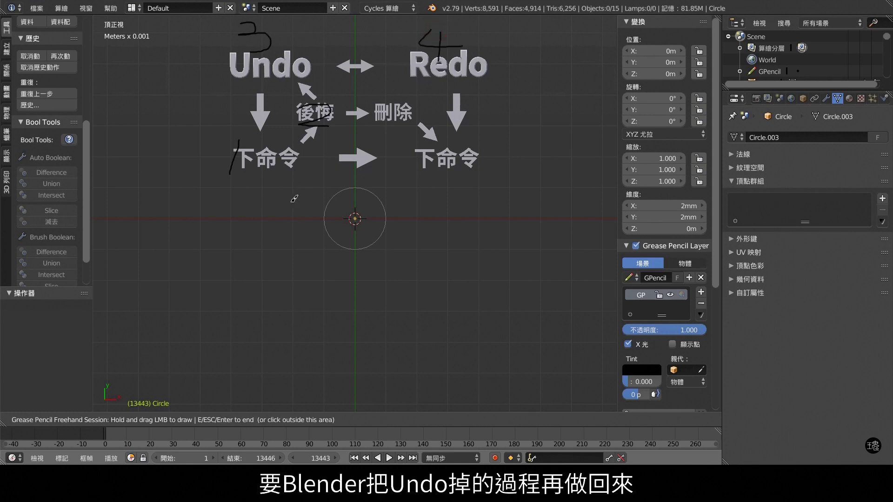
mouse_move(297, 201)
mouse_down()
mouse_move(311, 184)
mouse_move(255, 198)
mouse_up()
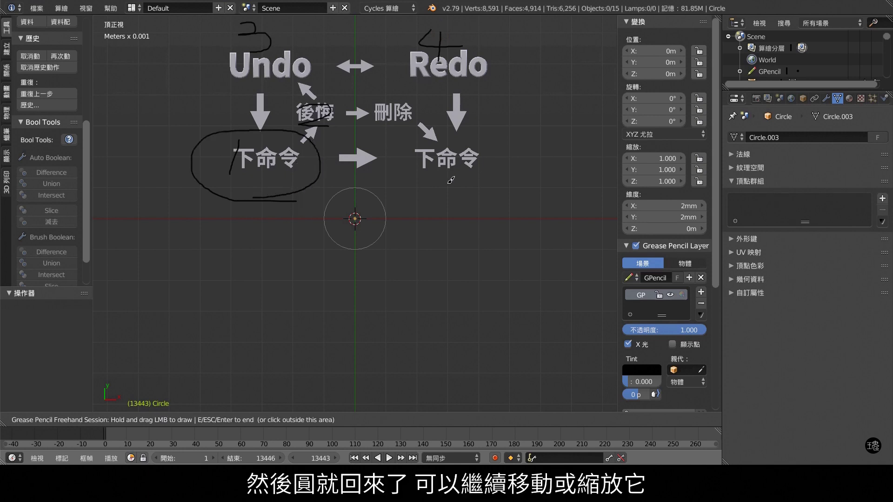
mouse_move(447, 179)
mouse_down()
mouse_move(469, 179)
mouse_move(472, 203)
mouse_move(437, 205)
mouse_up()
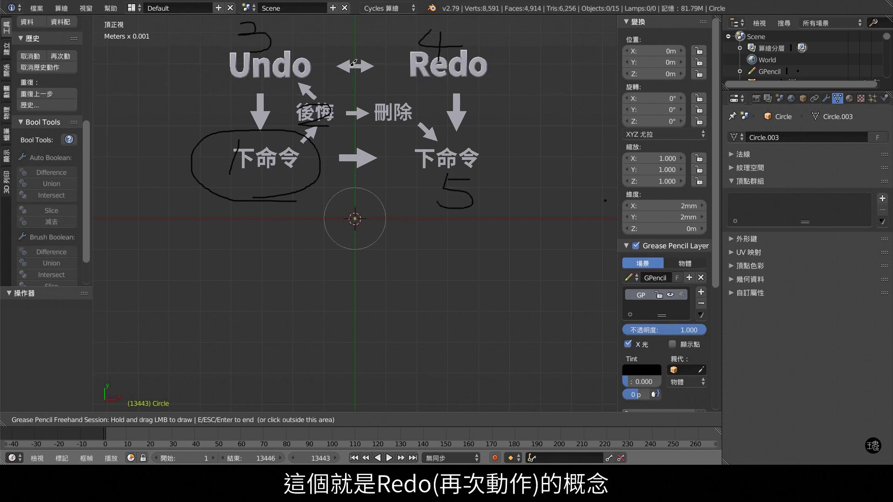
Step: Clear the annotation layer and delete the selected text object
key(Escape)
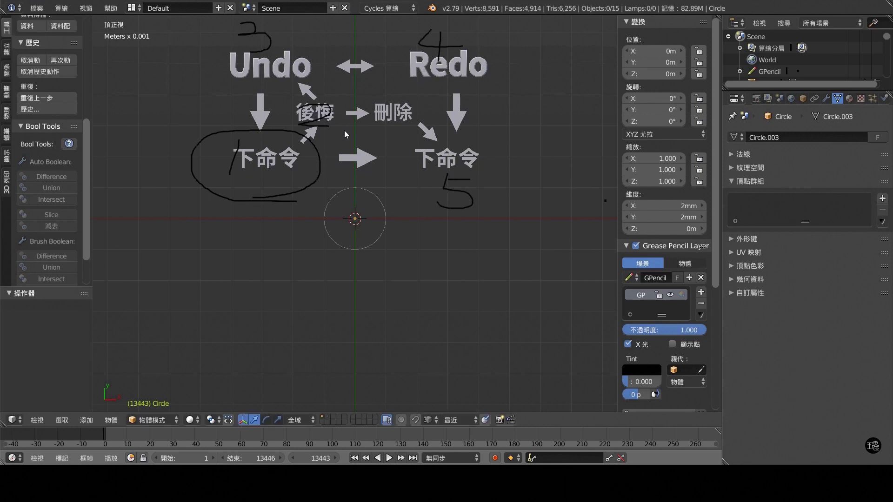
click(701, 304)
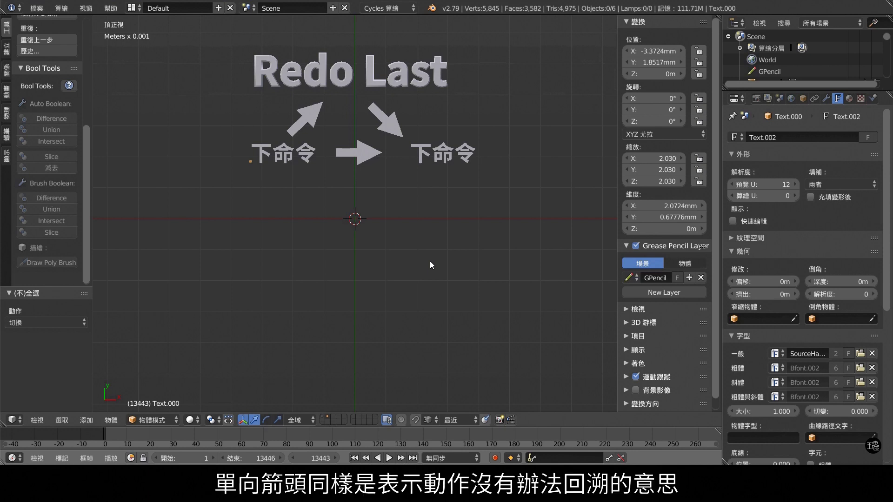
key(Delete)
Step: Add a 1.27 mm-radius circle, shift it about 0.99 mm along X, and mark a 1 by 下命令
key(shift+a)
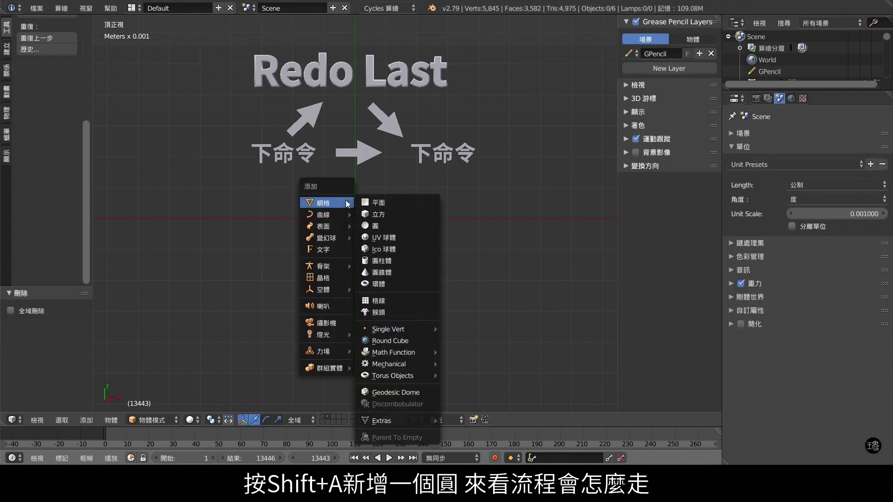
click(378, 226)
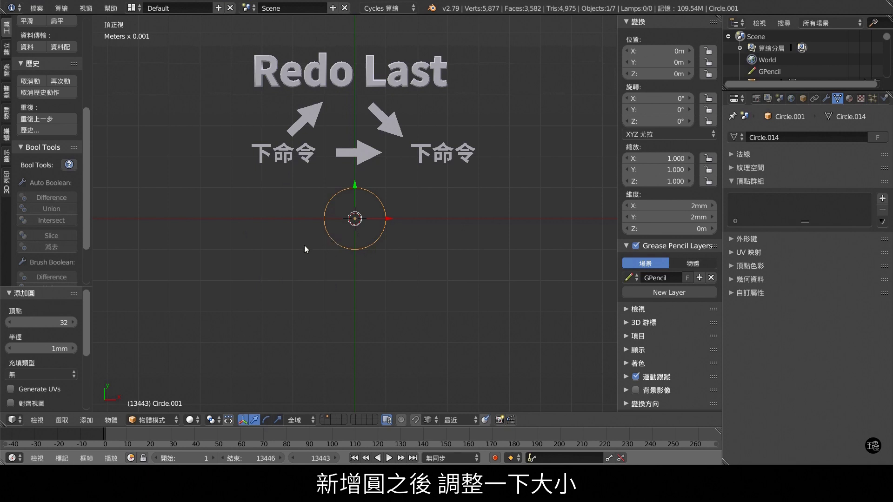
drag(27, 351, 43, 350)
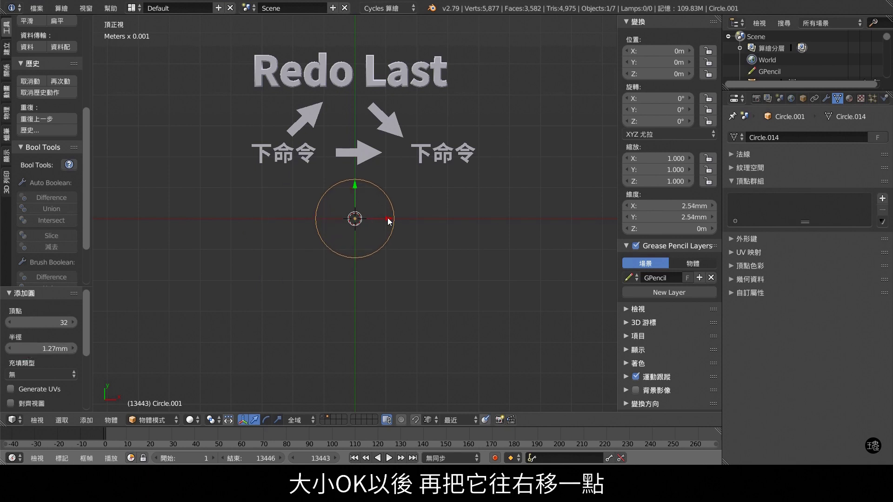
drag(387, 218, 417, 218)
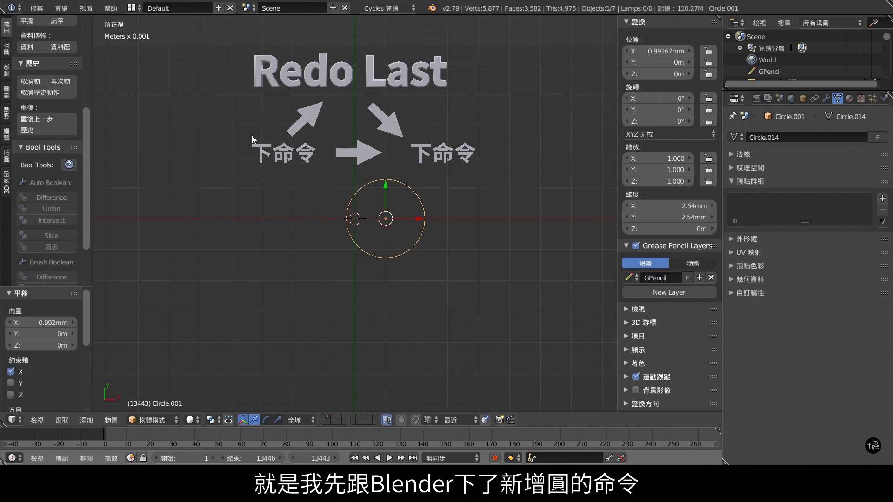
drag(256, 128, 257, 154)
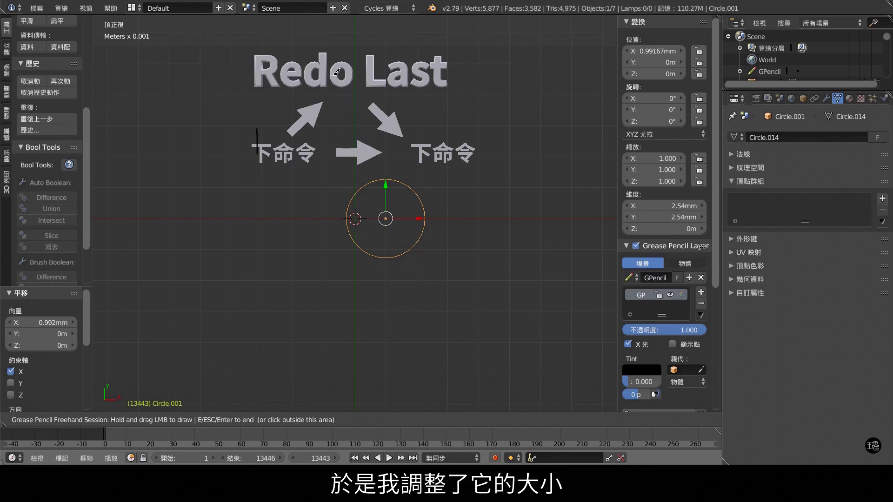
Step: Draw a 2 on the Redo Last title and a 3 over the right 下命令
mouse_move(335, 63)
mouse_down()
mouse_move(328, 85)
mouse_move(373, 91)
mouse_up()
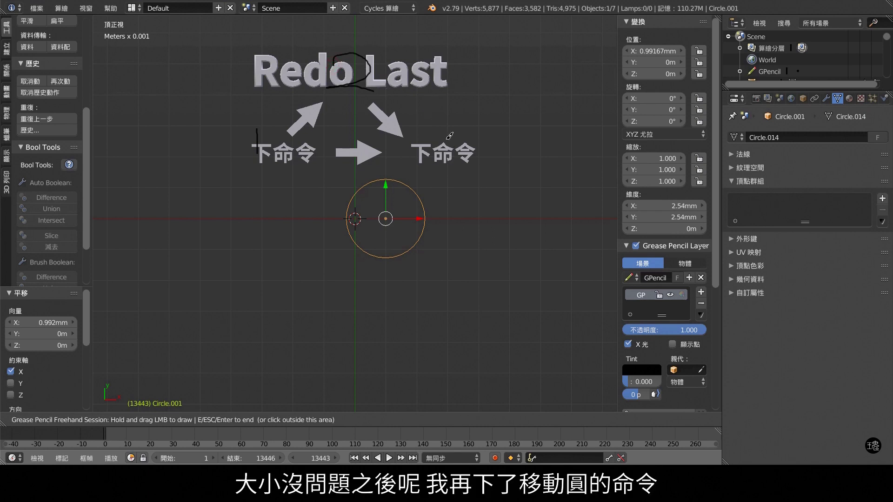
drag(444, 133, 445, 155)
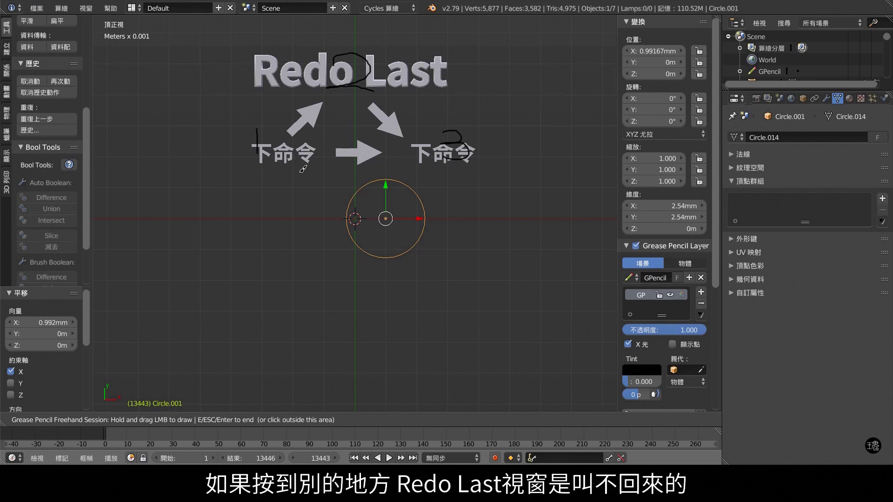
Step: Duplicate the circle as Circle.002, recall the last-move options with F6, and load the diamond ring sample
key(Escape)
key(shift+d)
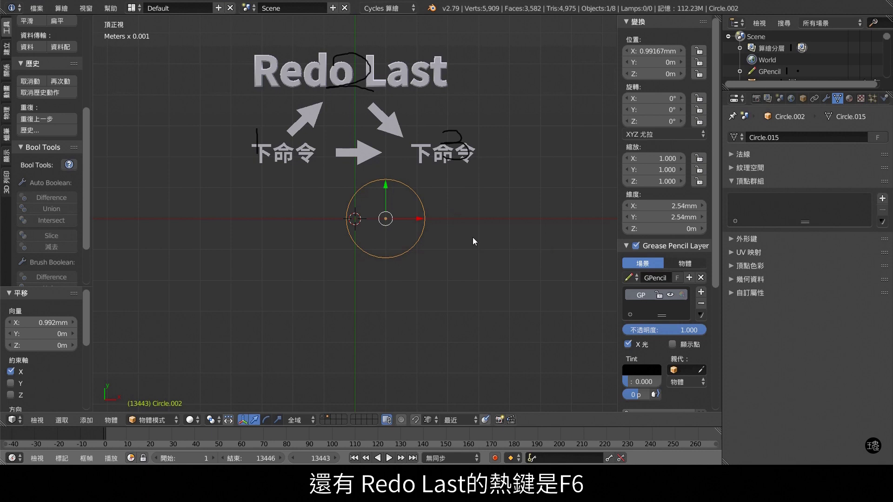
key(F6)
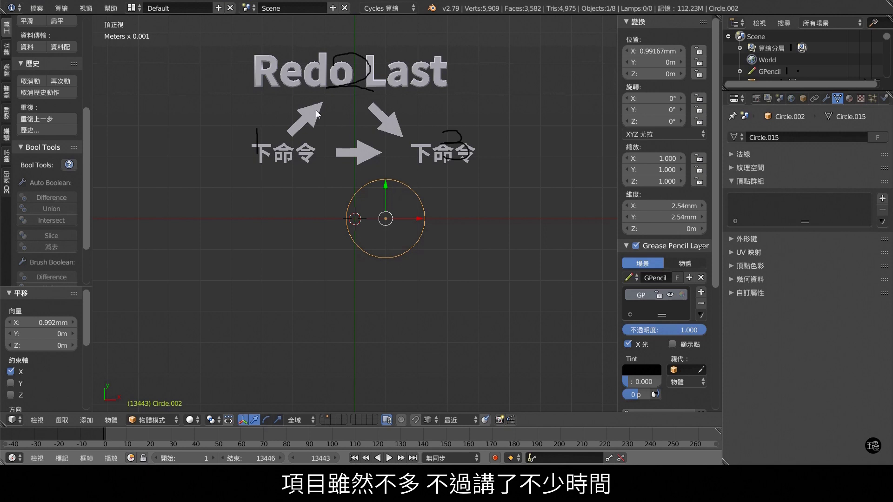
click(41, 10)
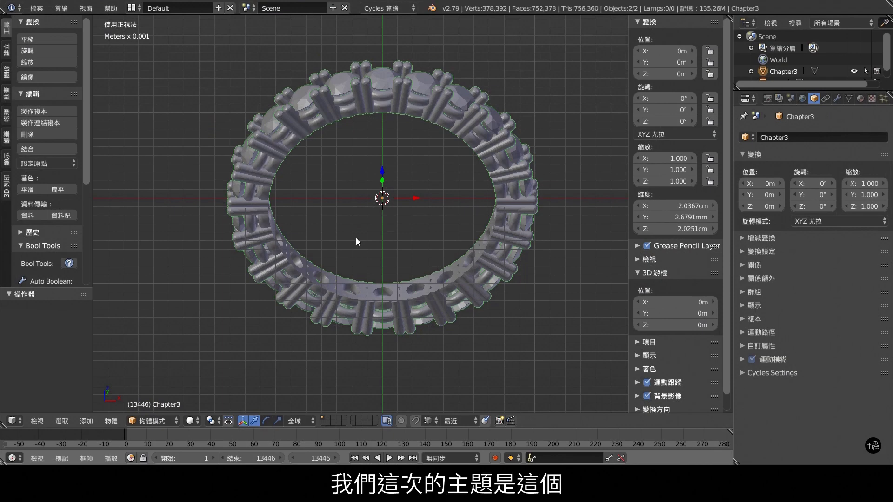
Step: Move the ring sample to layer 6 so the front view shows only the sketch
middle_drag(356, 238, 359, 208)
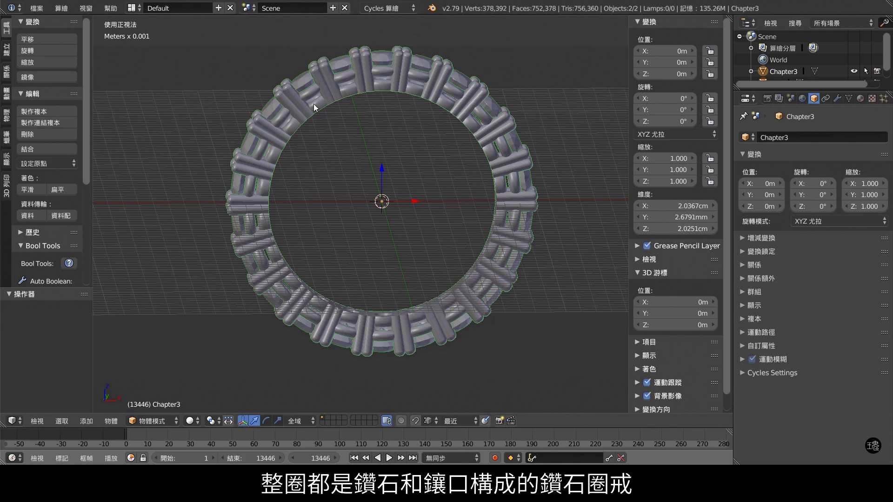
mouse_move(295, 221)
middle_down()
mouse_move(462, 207)
mouse_move(612, 214)
mouse_move(169, 212)
mouse_move(535, 221)
mouse_move(362, 235)
mouse_move(398, 235)
middle_up()
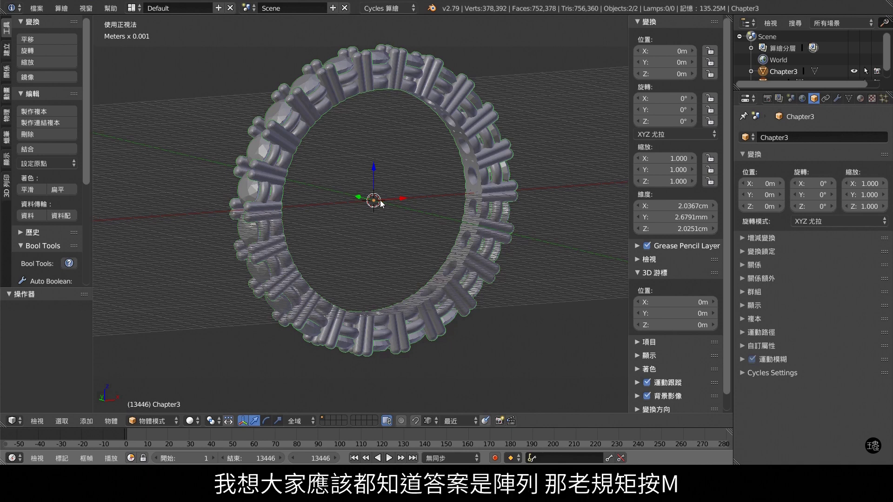
key(m)
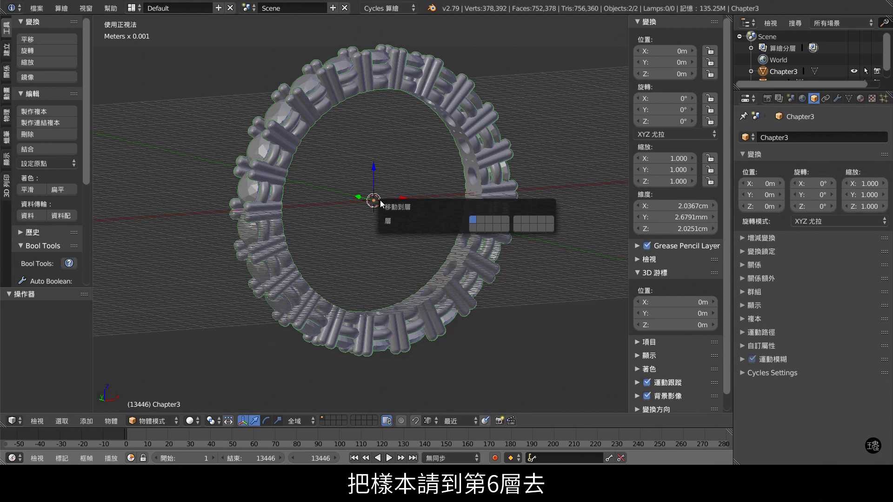
key(6)
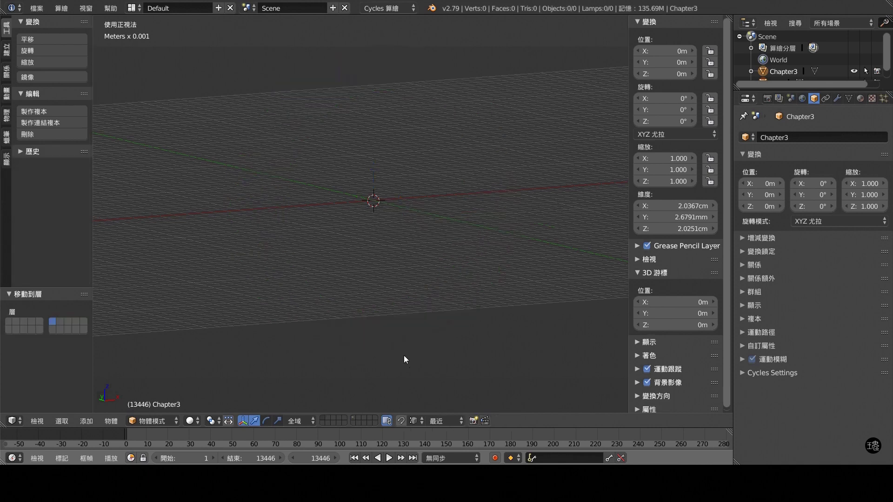
key(KP_1)
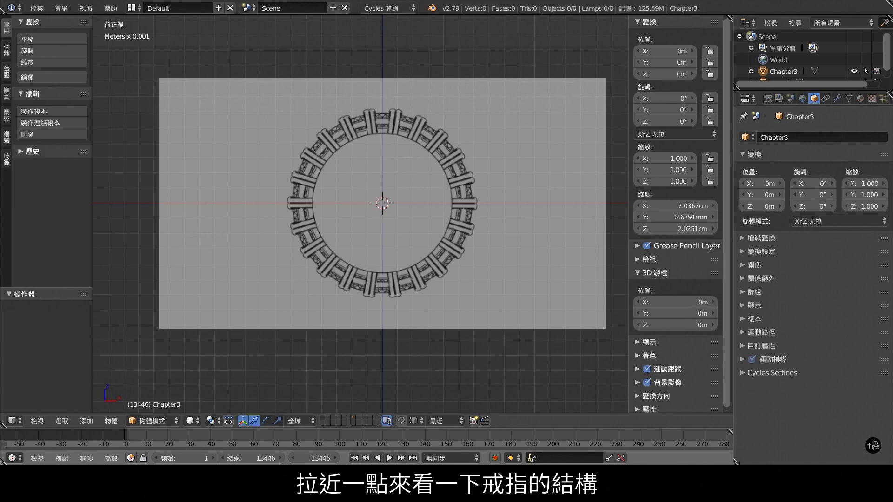
scroll(403, 151, up, 3)
scroll(406, 193, up, 2)
shift+middle_drag(406, 193, 378, 258)
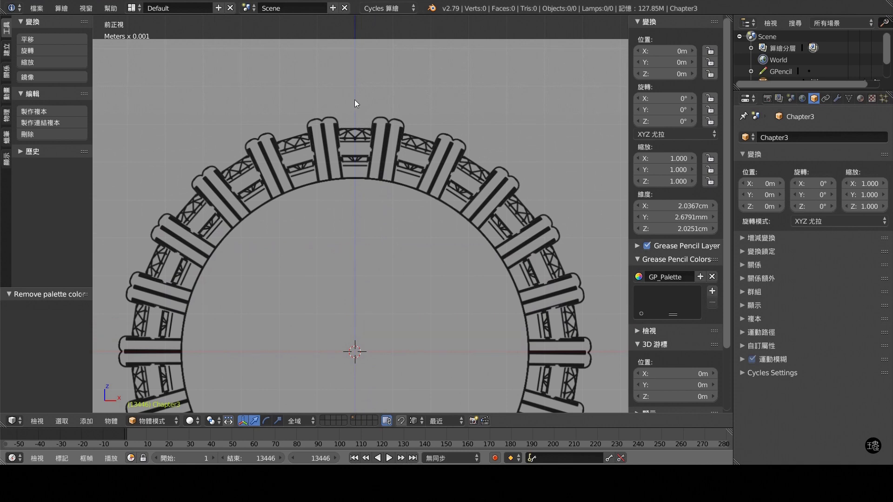
drag(355, 100, 357, 136)
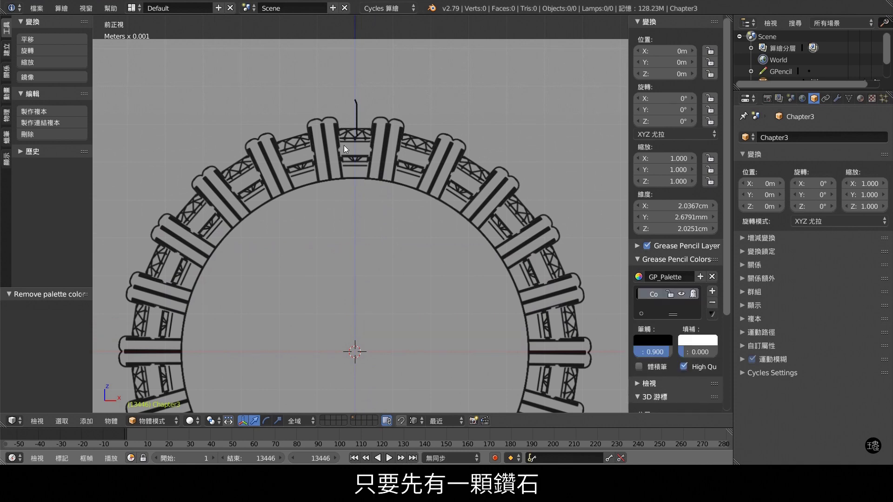
mouse_move(329, 121)
mouse_down()
mouse_move(338, 169)
mouse_move(363, 148)
mouse_move(370, 170)
mouse_up()
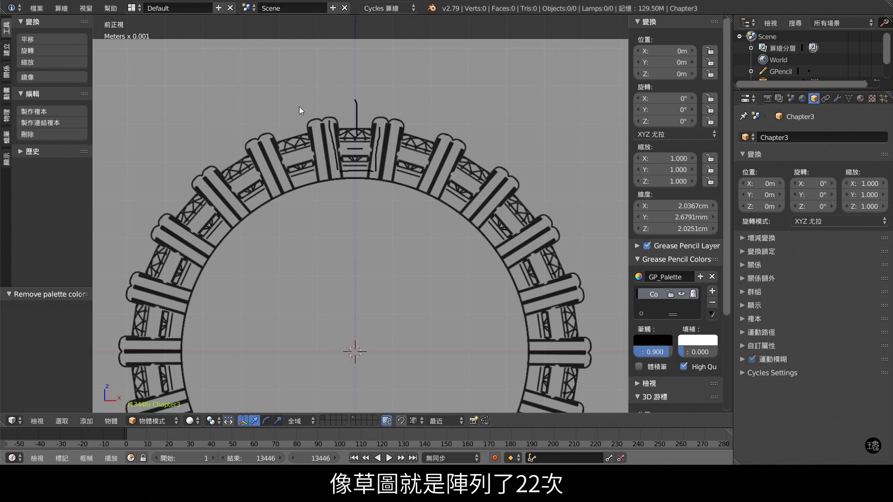
drag(305, 241, 328, 263)
mouse_move(338, 233)
mouse_down()
mouse_move(342, 258)
mouse_move(365, 262)
mouse_up()
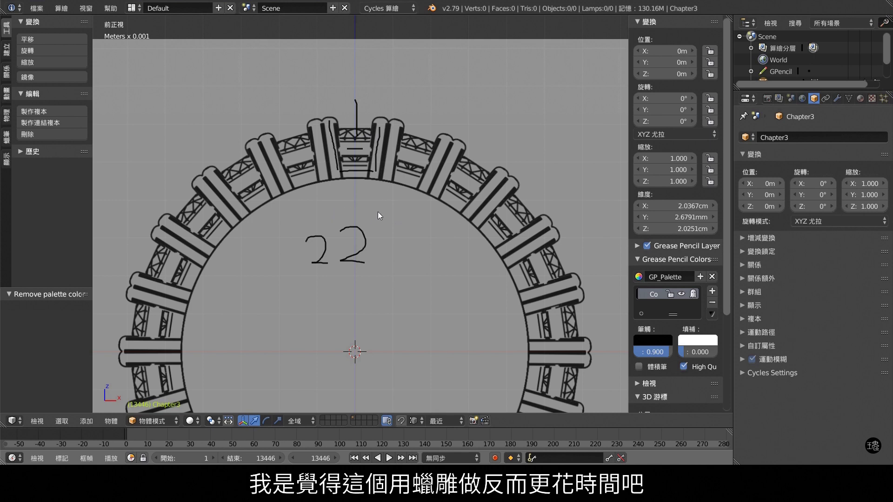
click(712, 302)
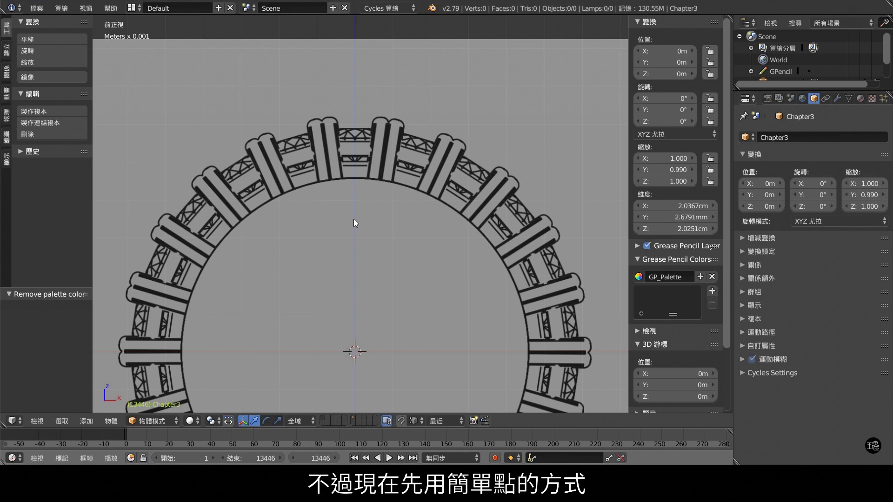
Step: Add a Brilliant Diamond mesh, 2 mm wide and 1.22 mm tall, at the origin
key(shift+a)
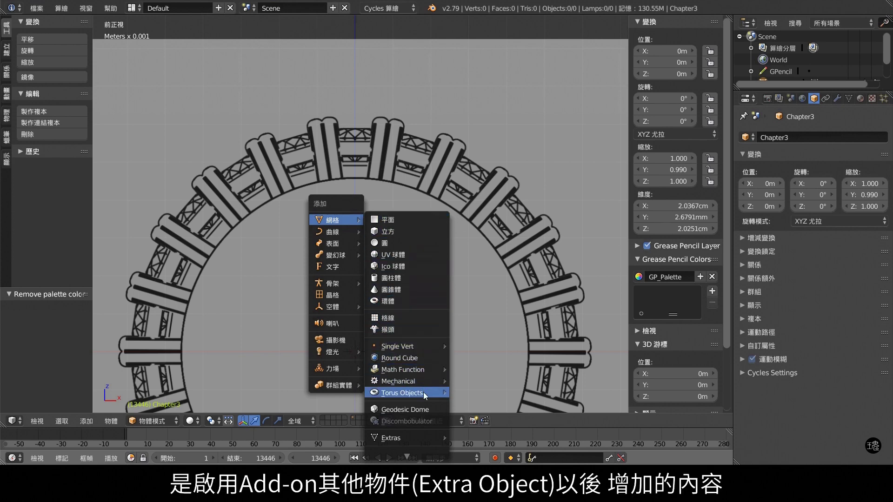
mouse_move(406, 437)
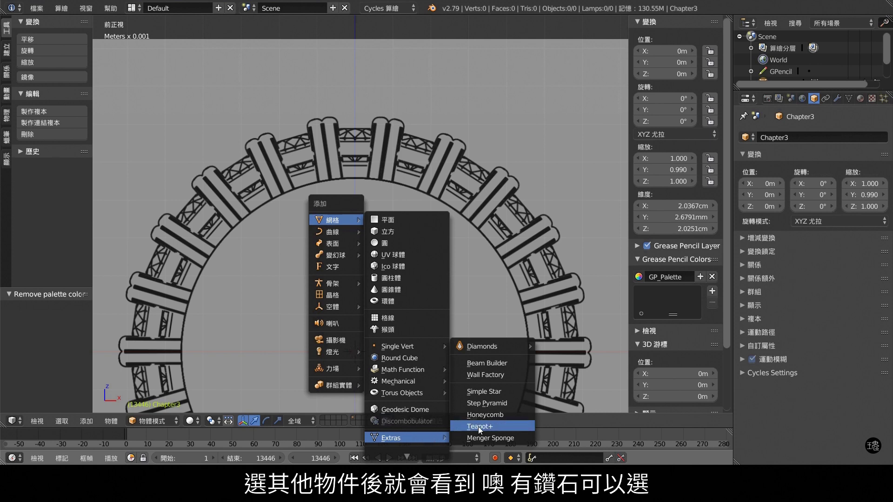
mouse_move(488, 346)
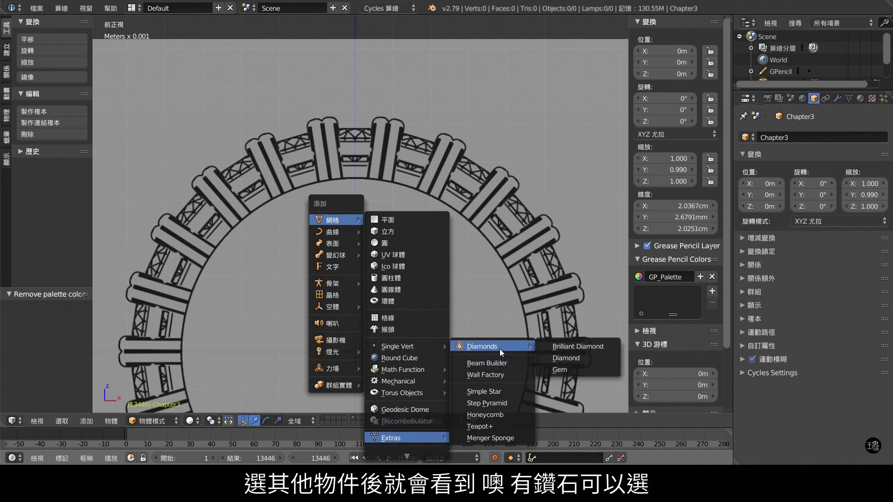
click(581, 347)
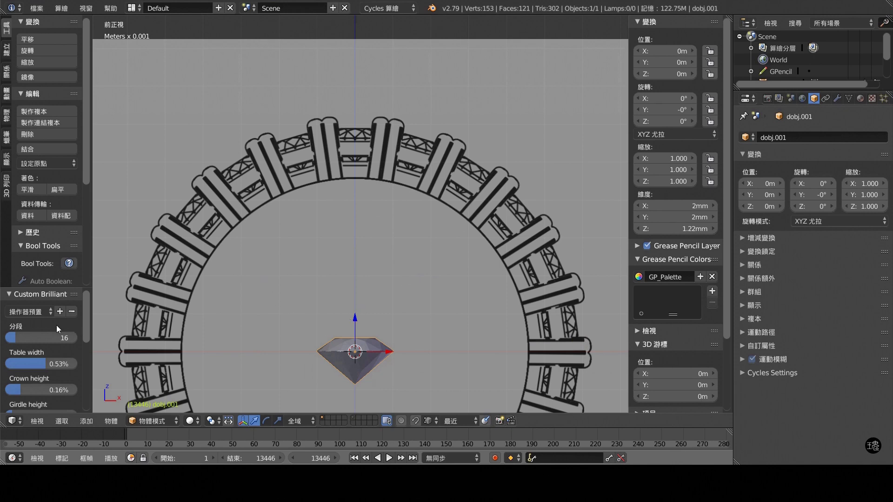
scroll(57, 325, down, 1)
scroll(57, 325, down, 1)
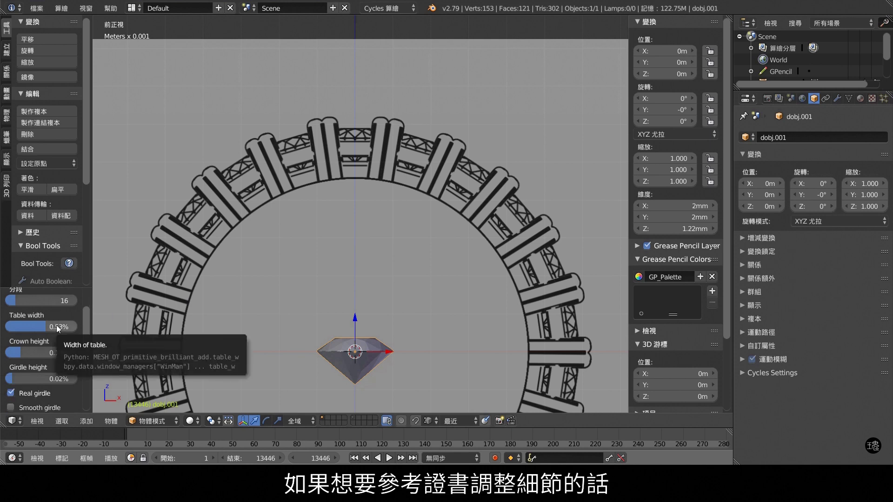
scroll(57, 325, down, 2)
scroll(57, 325, down, 1)
scroll(56, 325, down, 2)
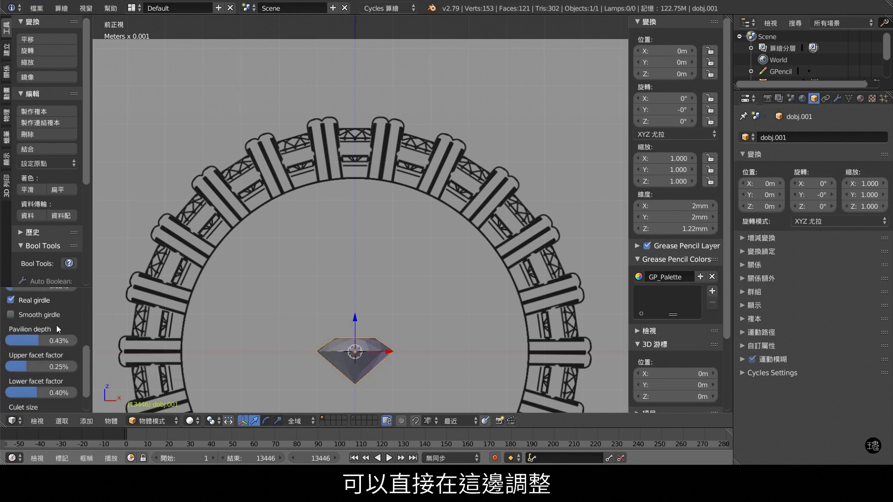
scroll(56, 325, up, 3)
scroll(57, 325, up, 3)
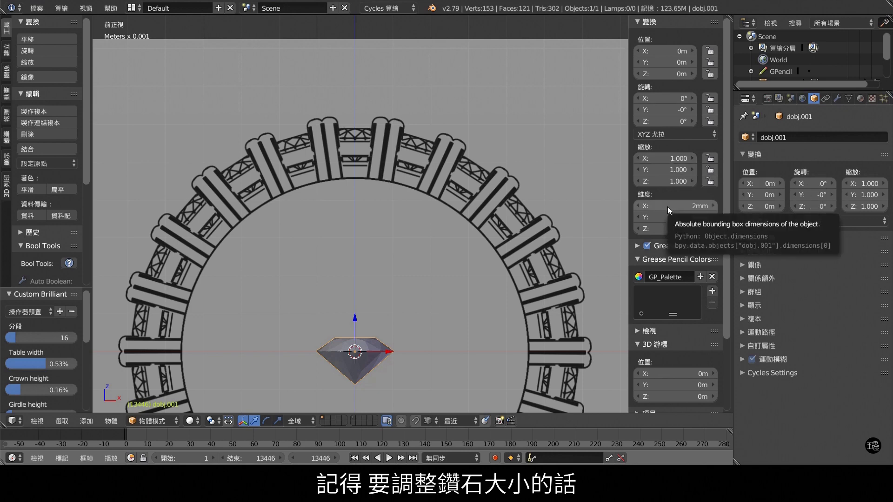
drag(654, 205, 692, 208)
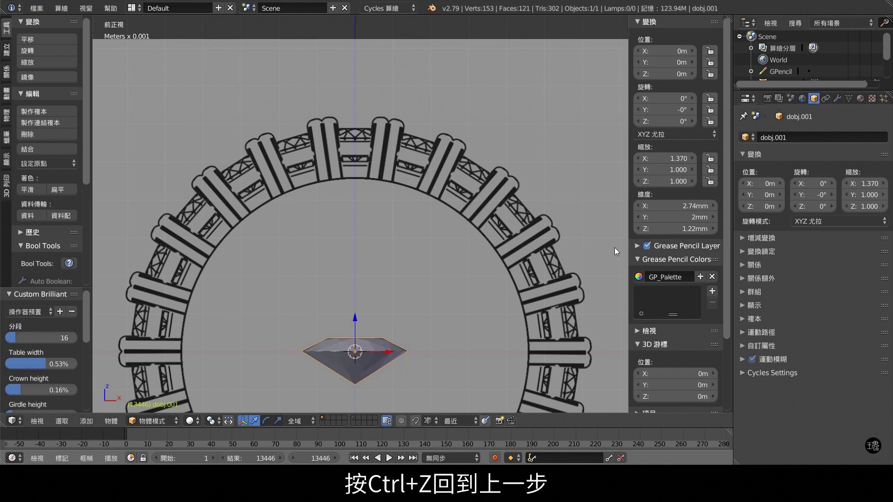
key(ctrl+z)
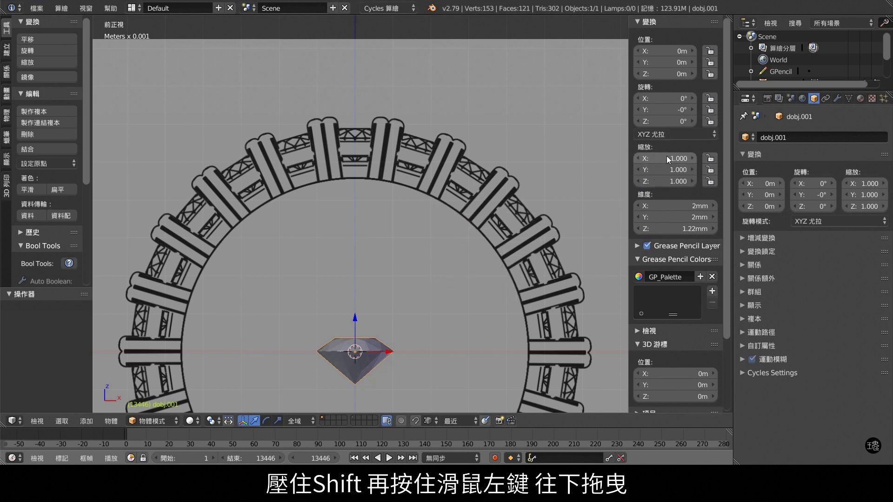
key(shift)
shift+drag(666, 167, 666, 175)
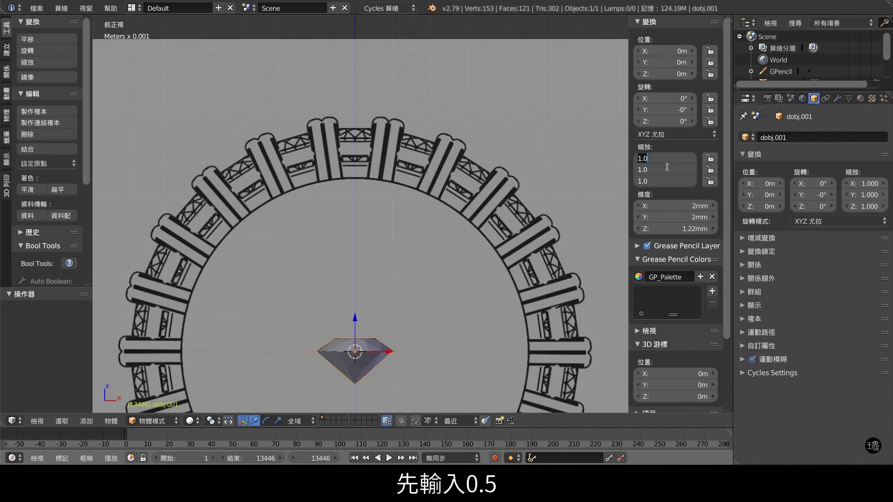
Step: Set the diamond's uniform scale to 1.2 (2.4 mm wide), undoing a trial 0.5*6.5 scale
text(0.5)
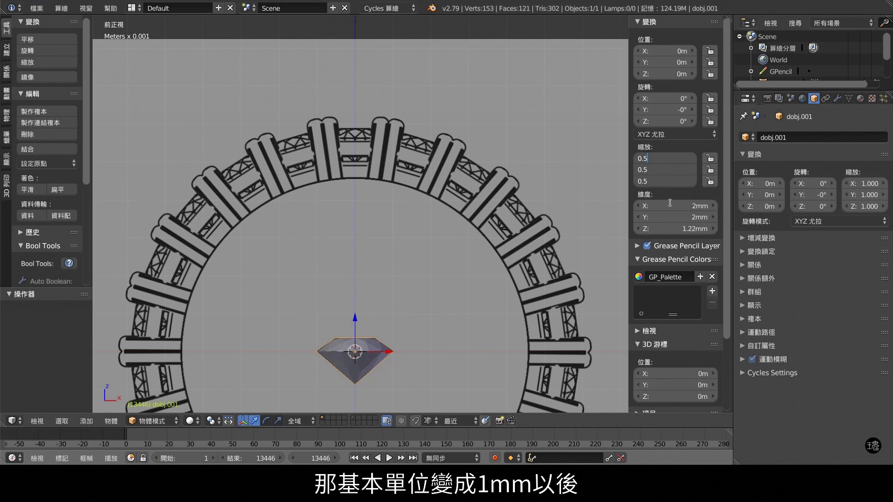
text(*)
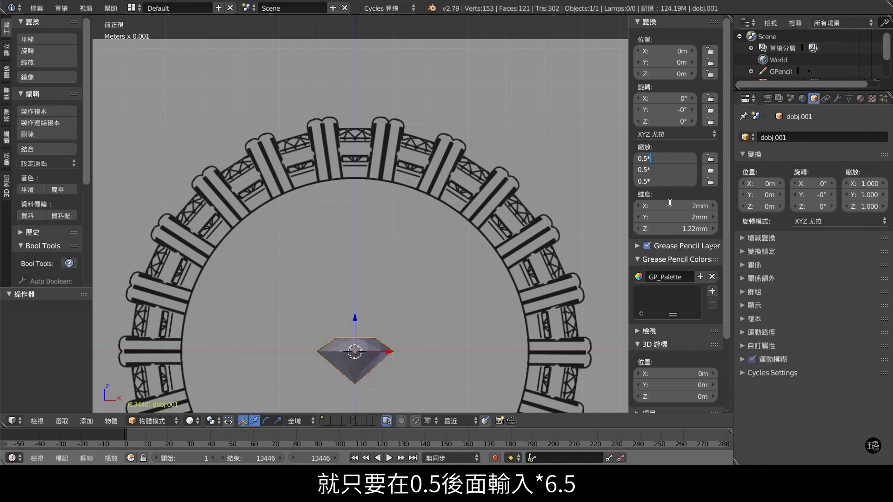
text(6.5)
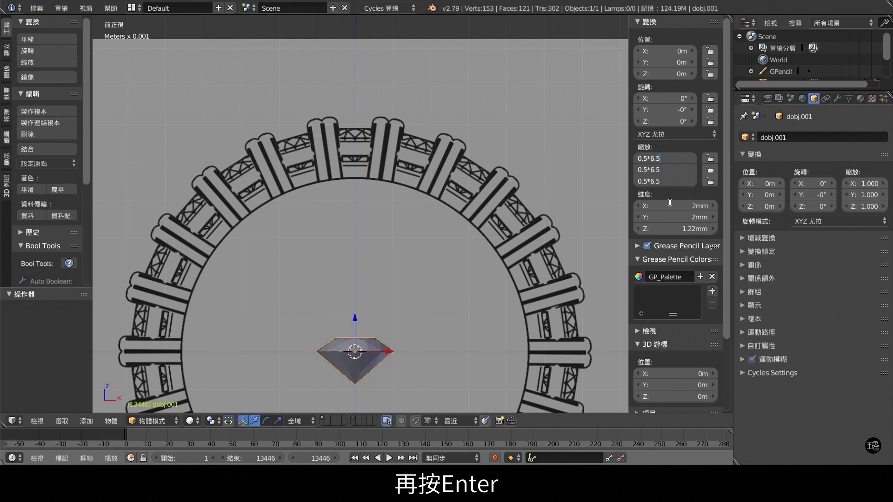
key(Return)
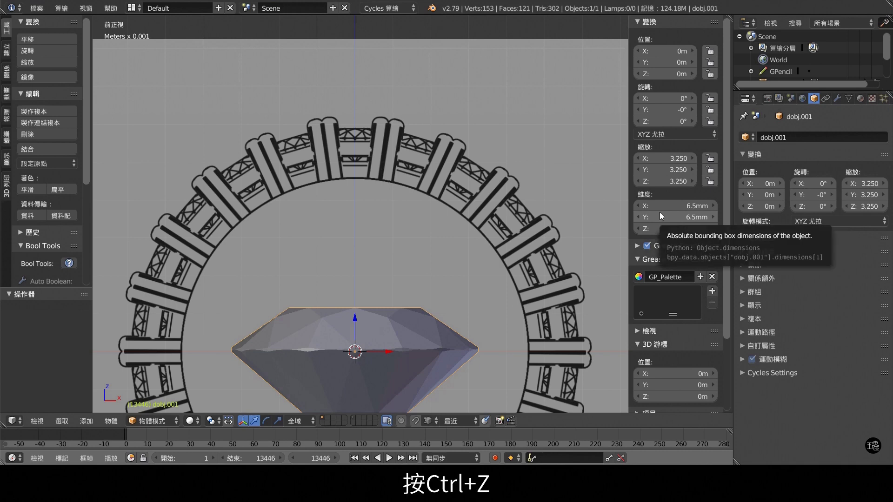
key(ctrl+z)
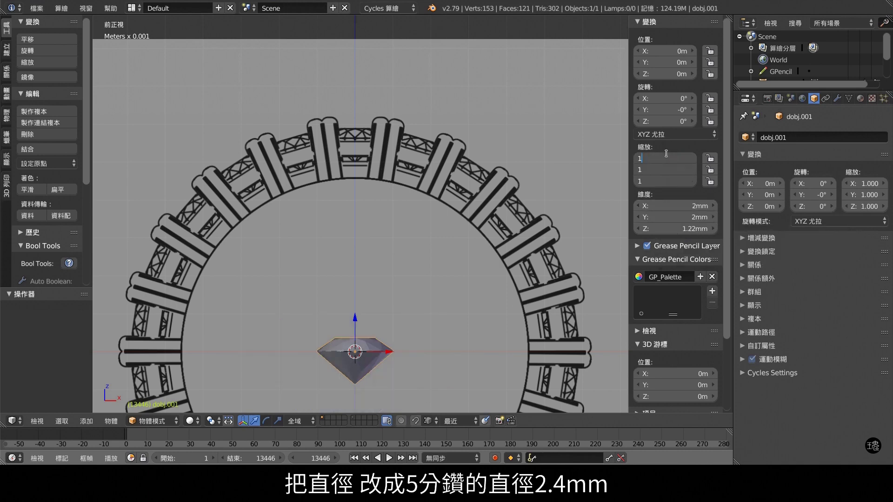
key(BackSpace)
text(2)
key(Return)
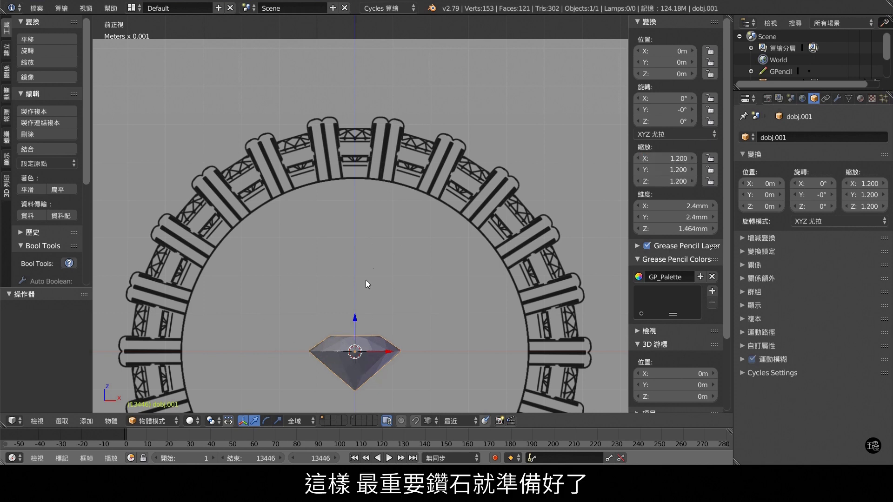
Step: Sketch grease-pencil guide lines across the diamond and down to both its edges
shift+middle_drag(415, 311, 426, 227)
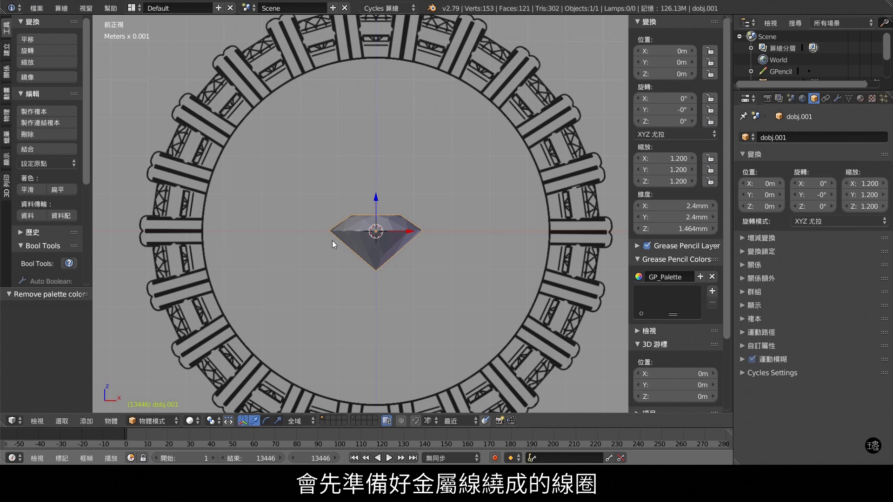
drag(333, 239, 415, 240)
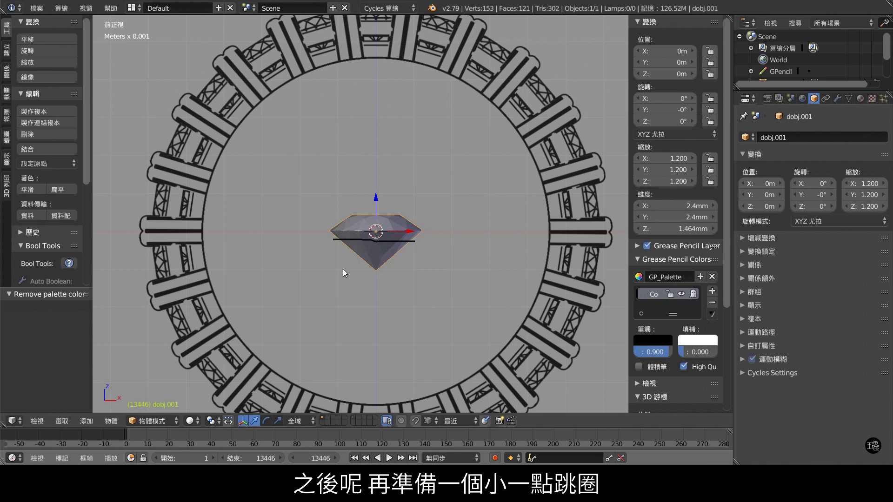
drag(344, 270, 399, 268)
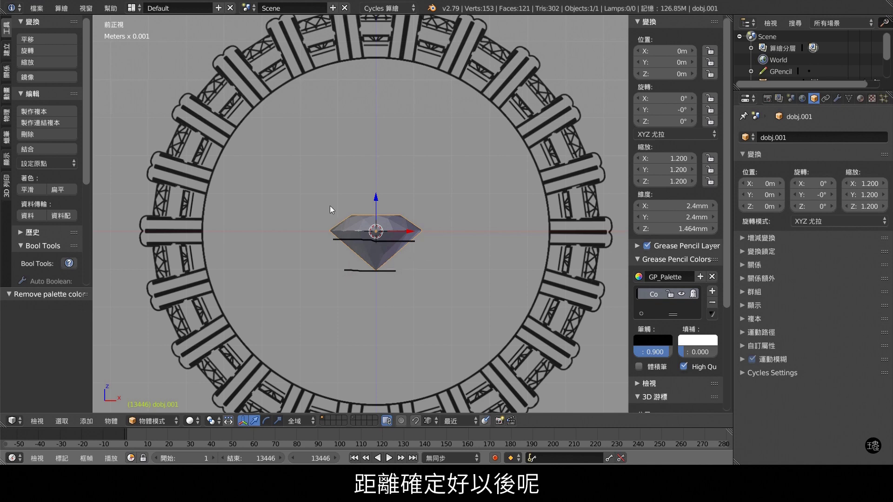
drag(324, 195, 343, 269)
drag(428, 195, 396, 272)
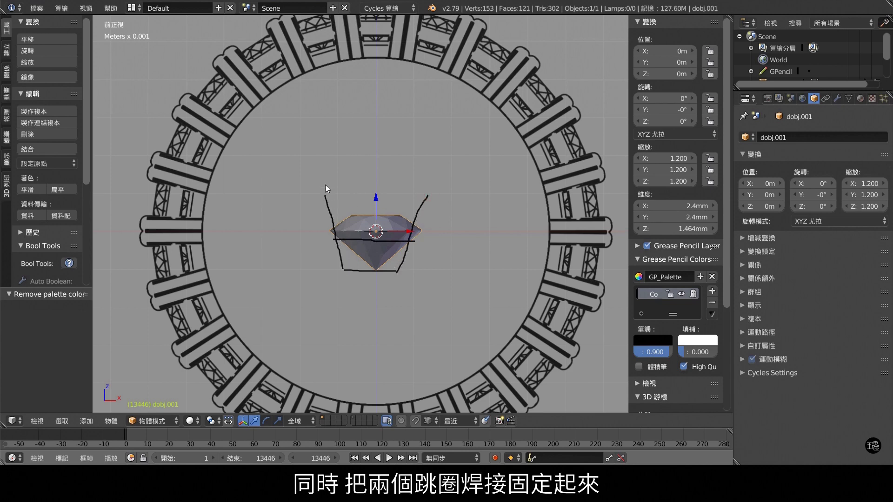
Step: Write 'x2' above each side of the diamond, checking top and front views
drag(324, 178, 314, 187)
mouse_move(314, 177)
mouse_down()
mouse_move(324, 187)
mouse_move(348, 185)
mouse_up()
mouse_move(417, 177)
mouse_down()
mouse_move(427, 186)
mouse_move(418, 187)
mouse_move(445, 189)
mouse_up()
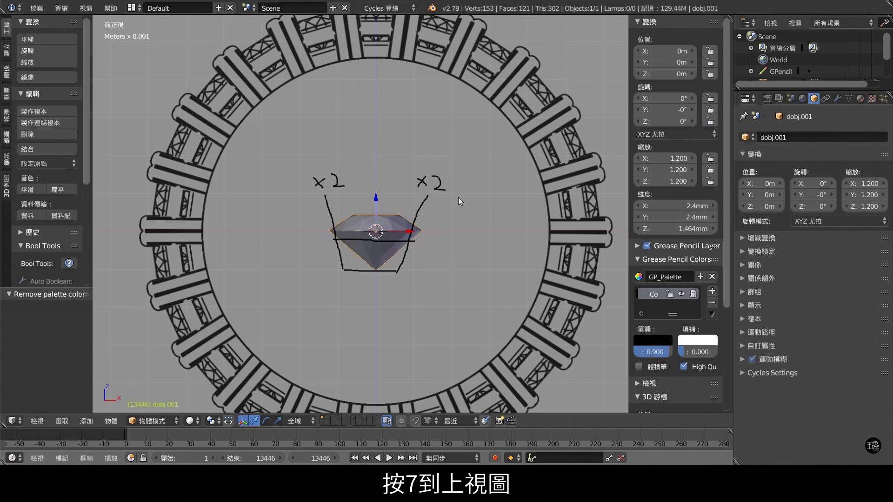
key(KP_7)
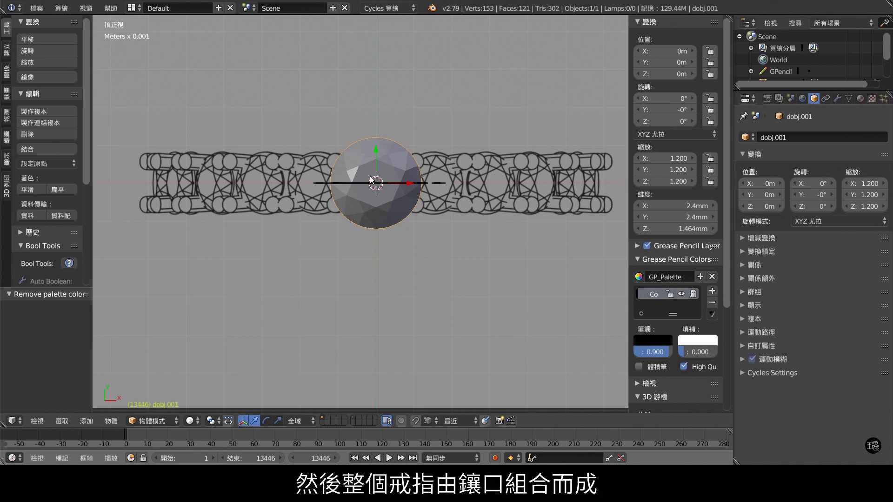
key(KP_1)
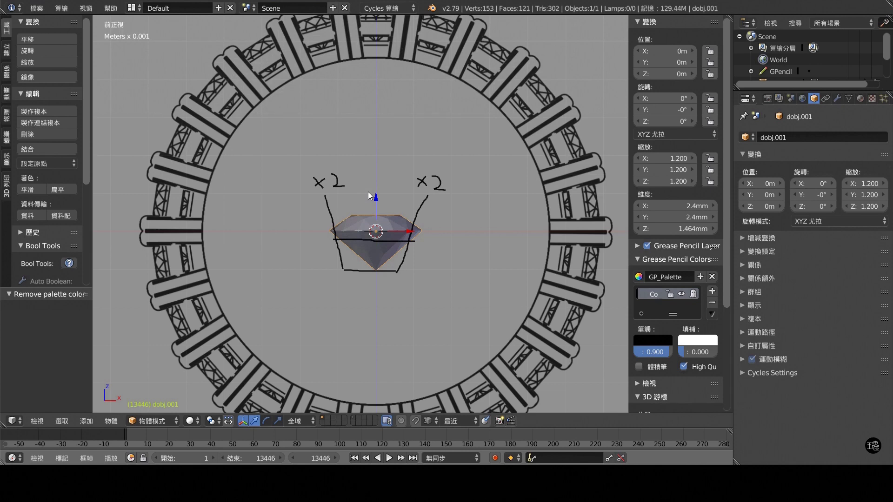
Step: Remove the grease-pencil colour to clear the sketch, and add a torus at the centre
click(712, 302)
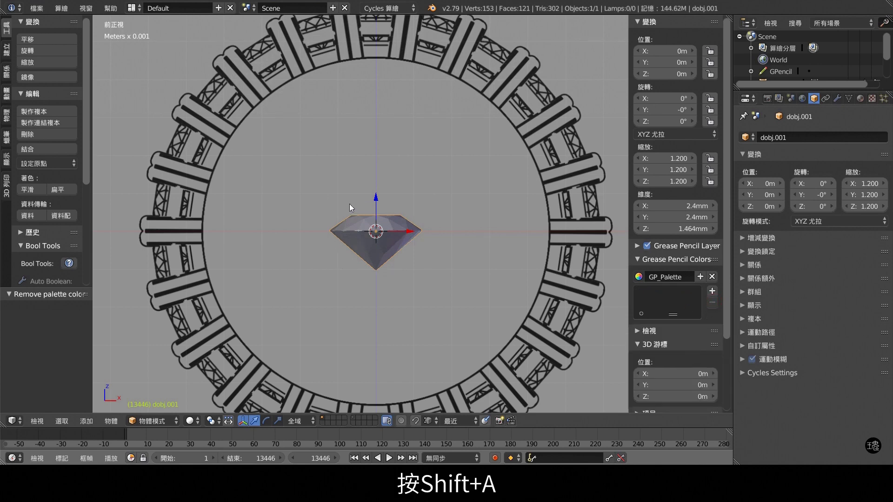
key(shift+a)
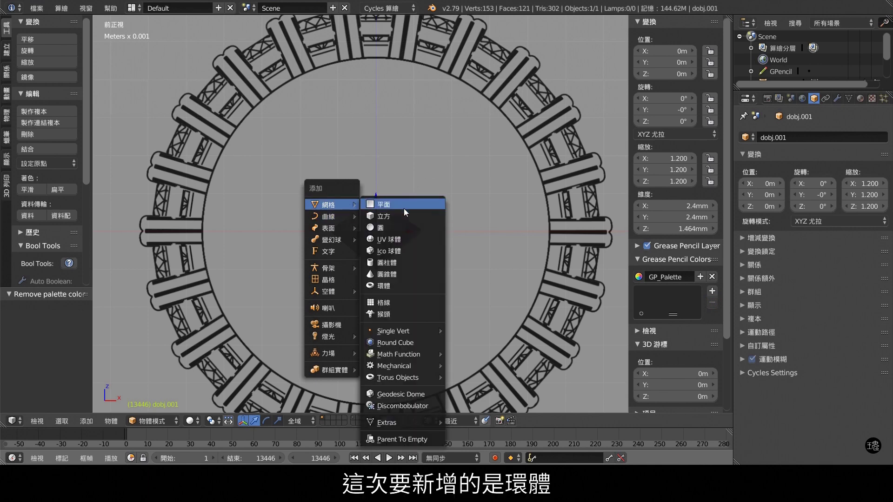
click(395, 287)
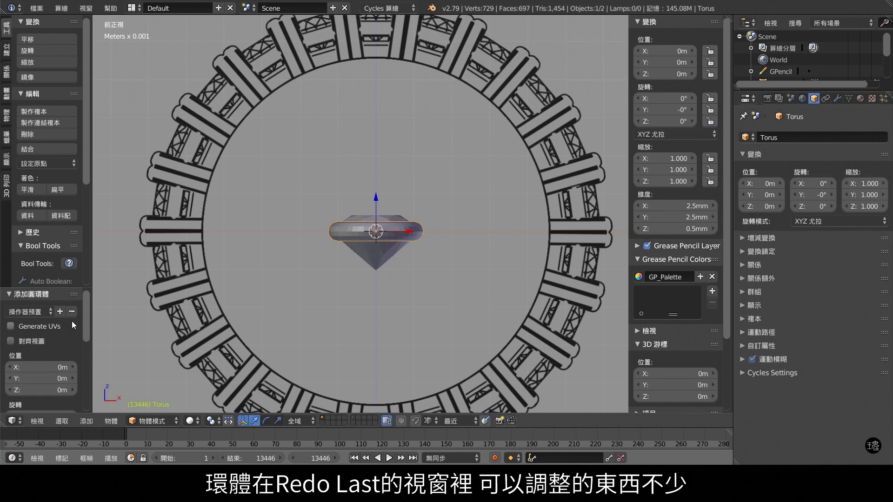
scroll(77, 329, down, 2)
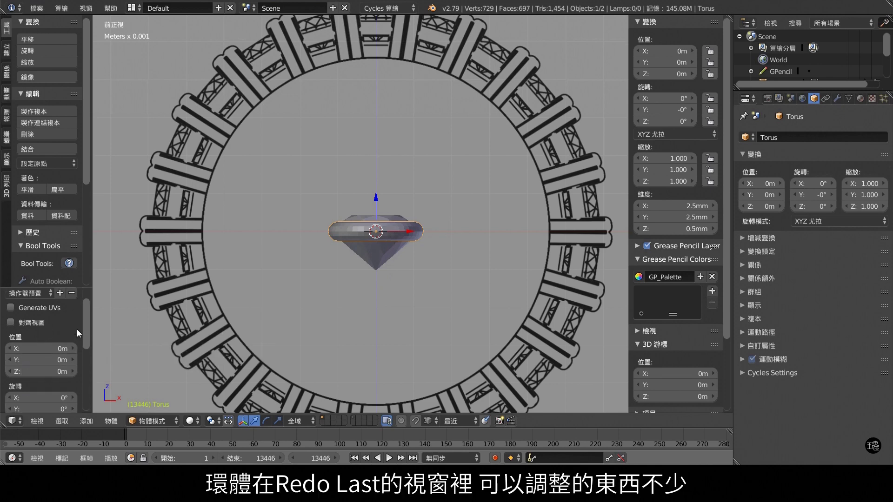
scroll(77, 334, down, 3)
scroll(77, 333, down, 2)
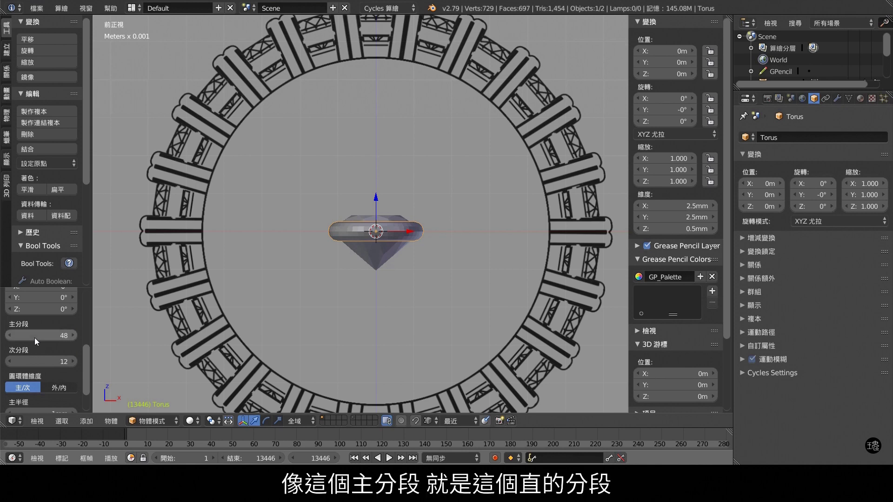
Step: Set the torus's major and minor segments to 128
click(73, 336)
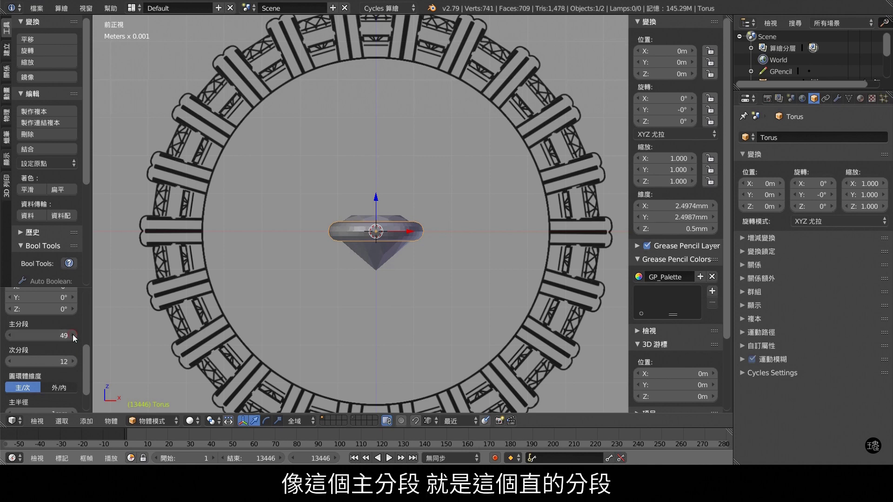
click(73, 336)
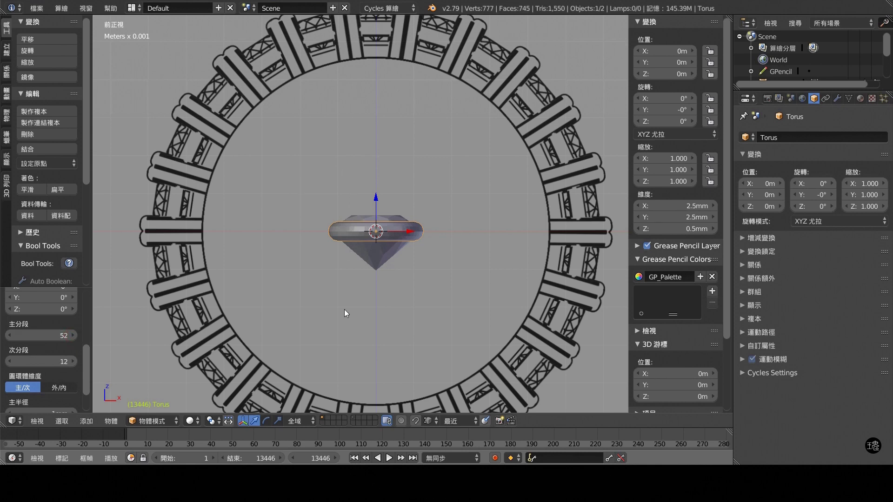
click(74, 360)
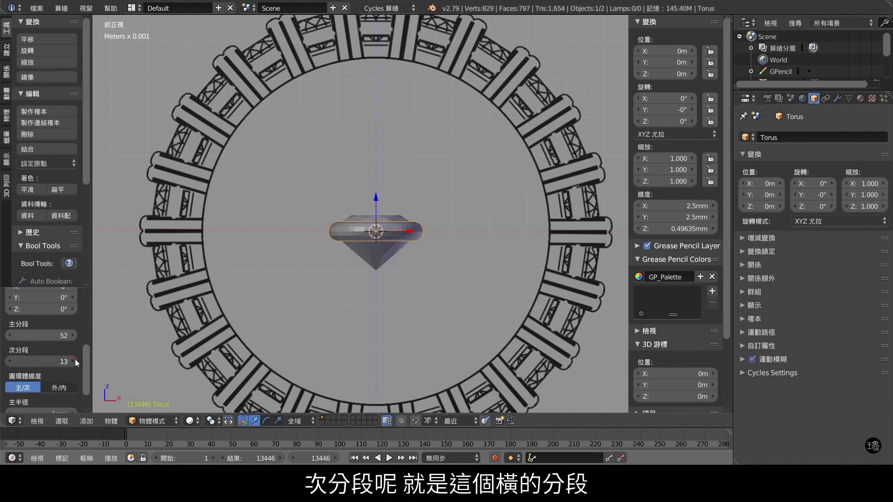
click(74, 360)
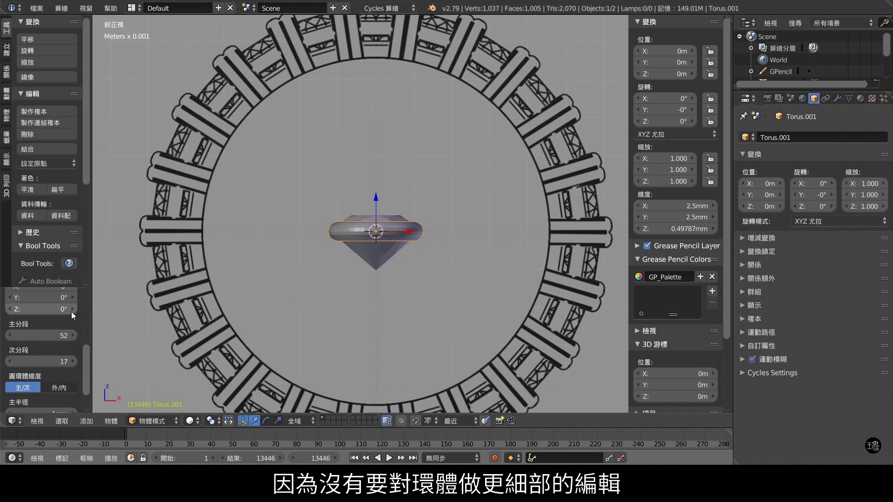
click(57, 337)
text(12)
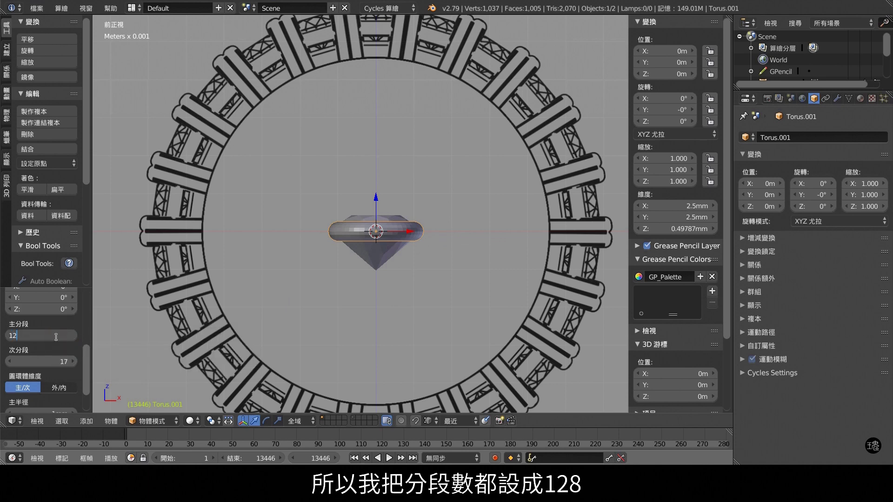
text(8)
key(Return)
click(55, 360)
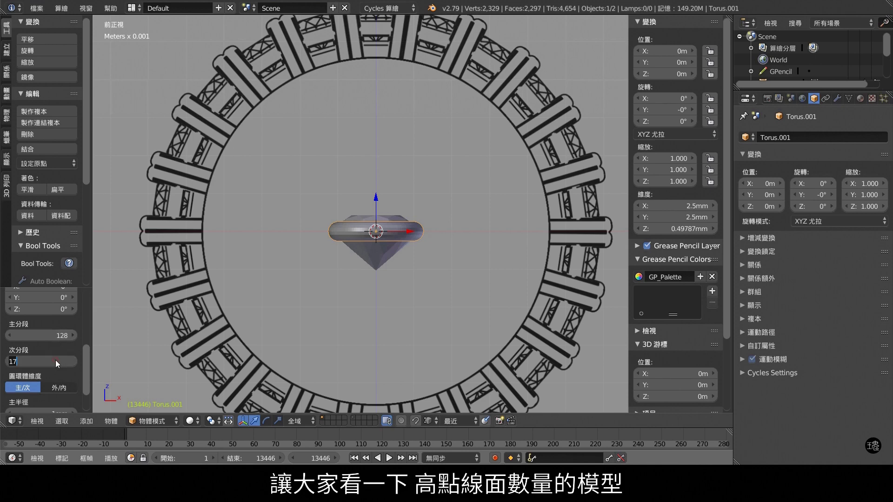
text(128)
key(Return)
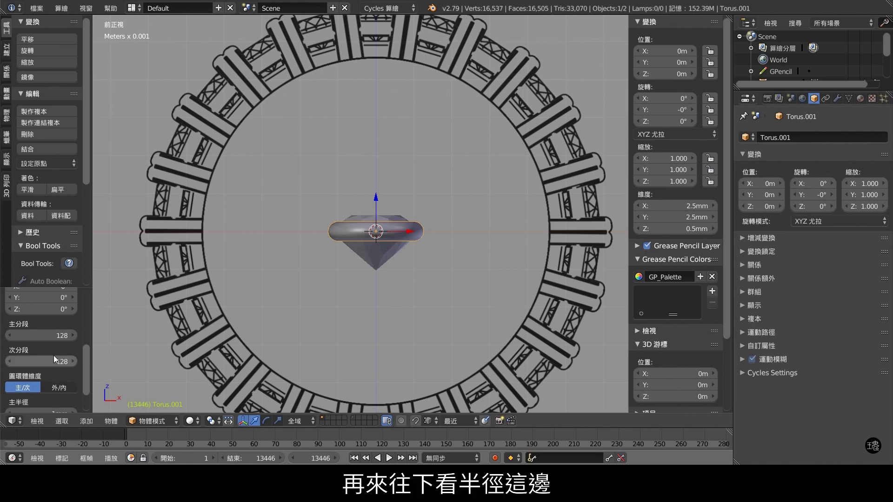
Step: Isolate the torus in local view and look at it from the top
scroll(51, 357, down, 2)
scroll(51, 358, down, 1)
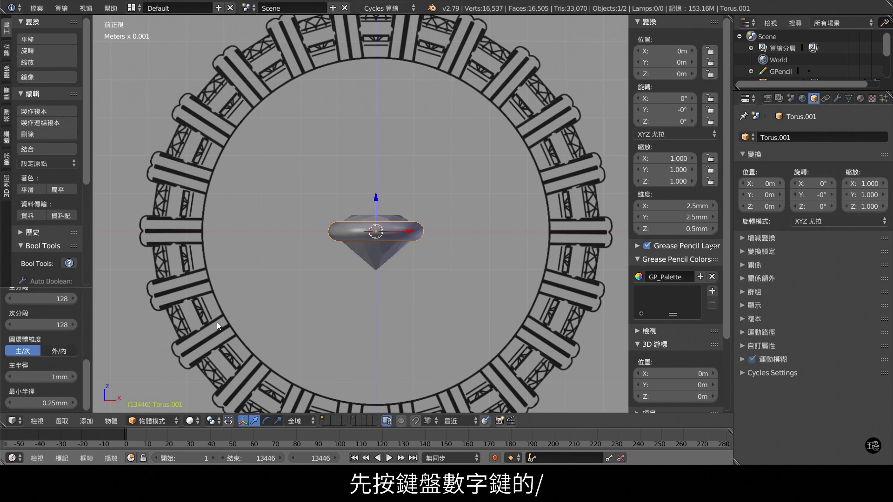
key(KP_Divide)
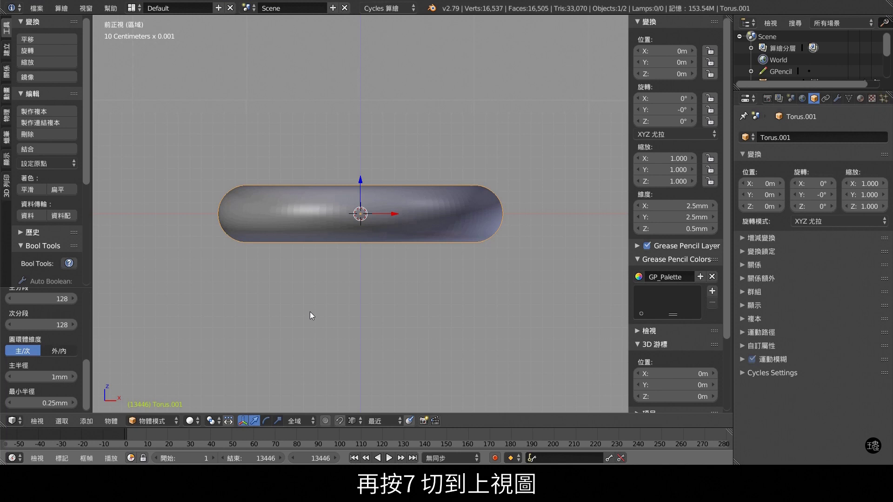
key(KP_7)
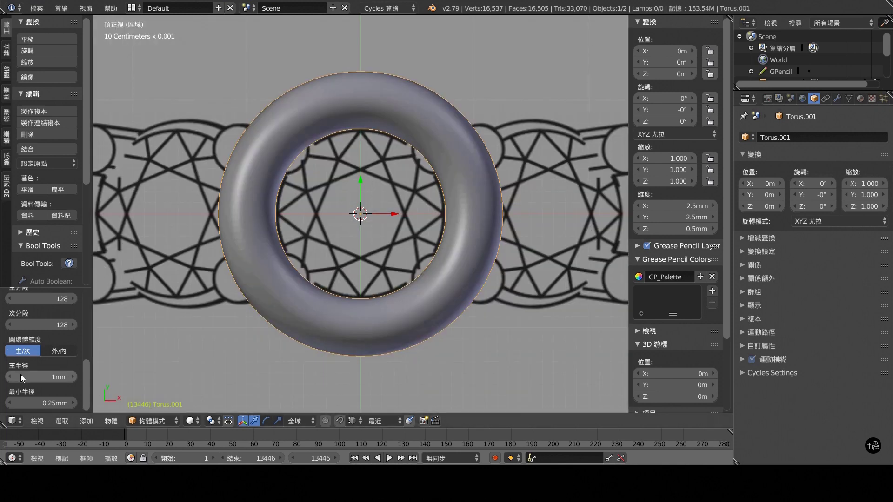
Step: Switch the torus to Exterior/Interior dimensions: outer radius 1.3 mm, inner 0.81 mm
click(59, 353)
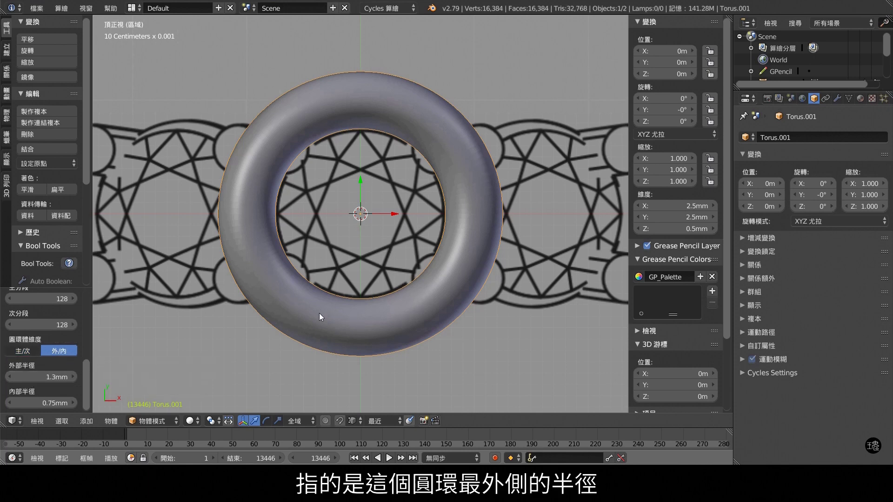
click(74, 378)
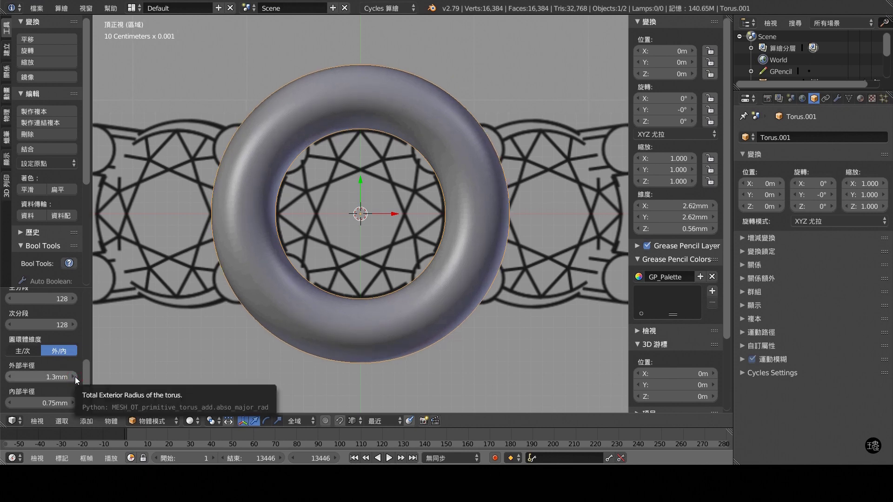
click(74, 377)
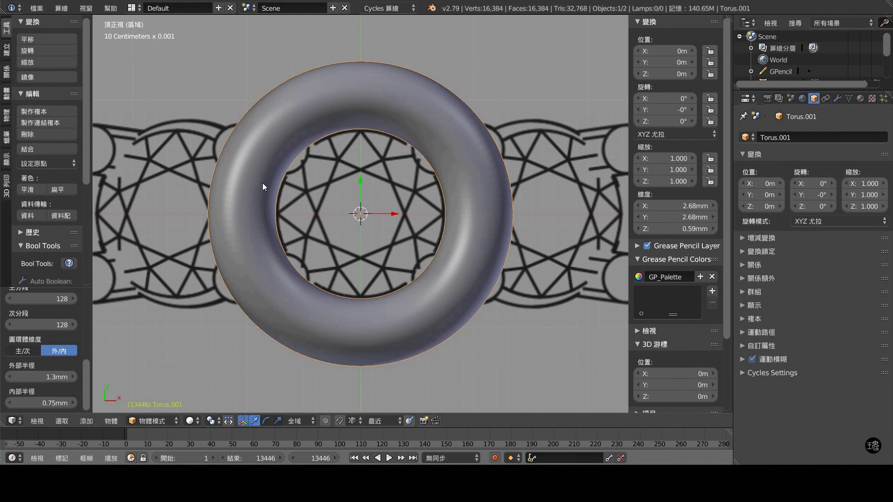
click(75, 403)
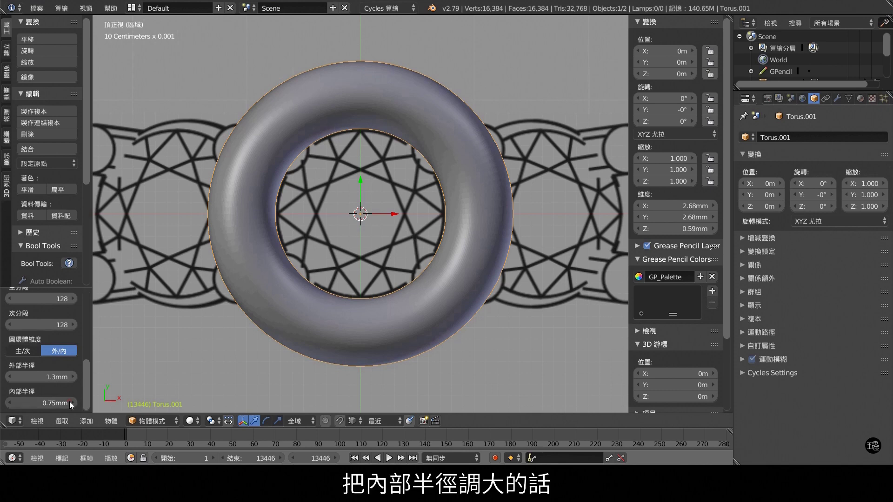
click(74, 403)
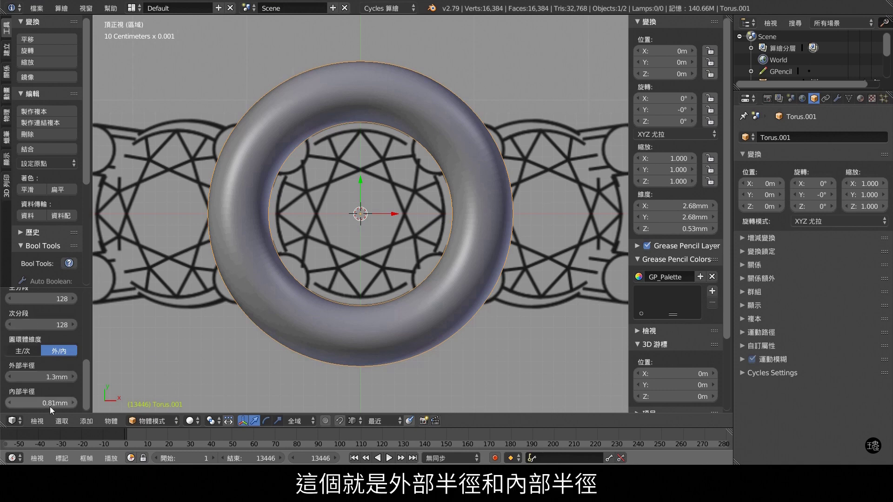
click(9, 381)
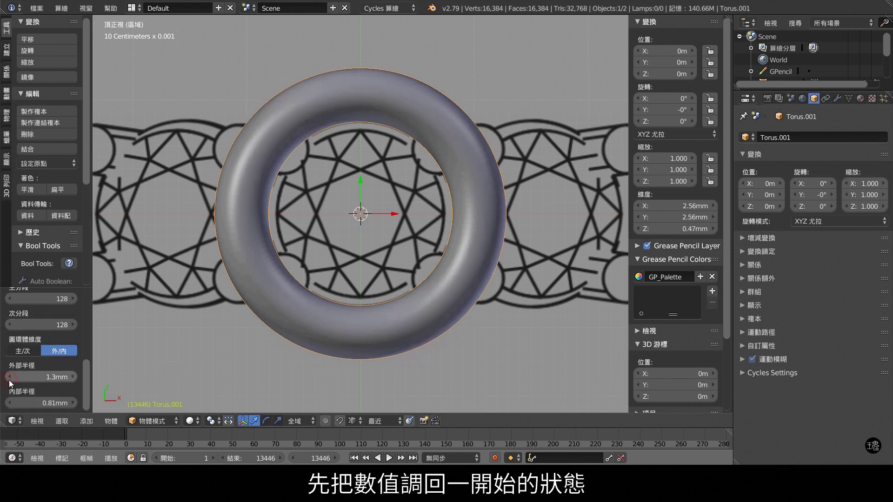
Step: Reset the radii, return to Major/Minor dimensions and set a 0.4 mm minor radius
click(9, 377)
click(8, 403)
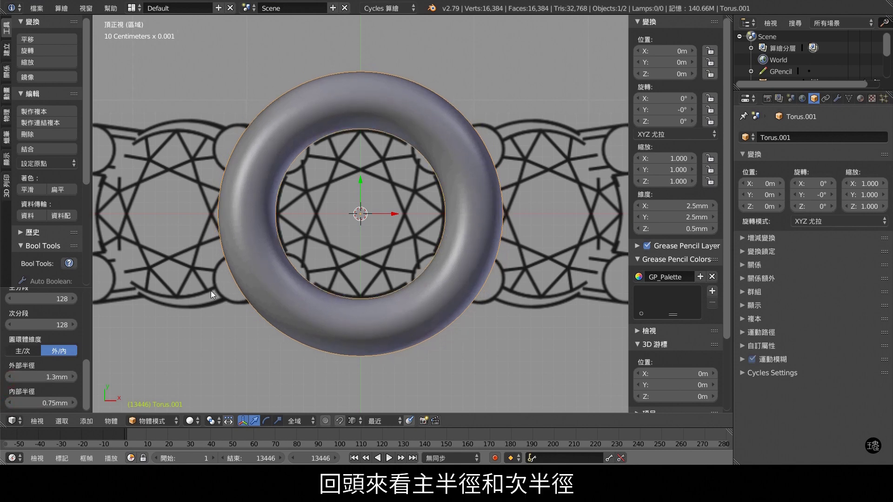
click(27, 356)
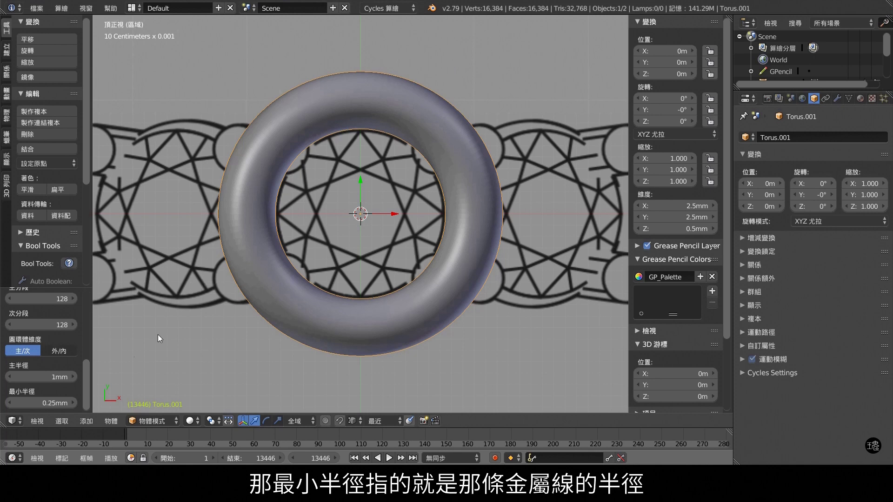
click(34, 401)
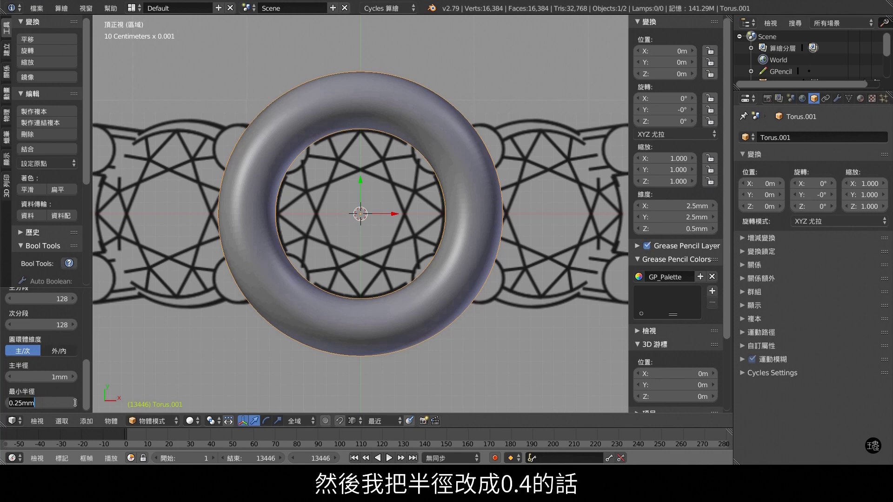
key(ctrl+a)
text(0.4)
key(Return)
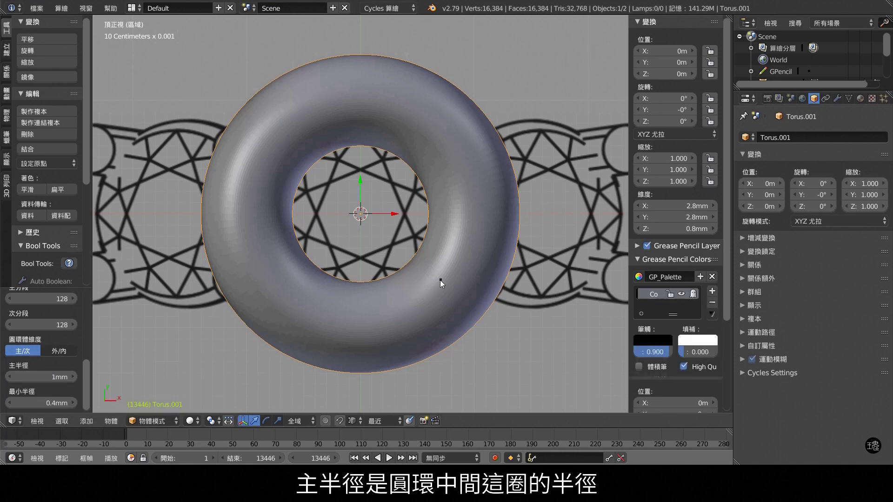
Step: Sketch a centre guide line and a '1mm' major-radius label over the torus
mouse_move(440, 279)
mouse_down()
mouse_move(418, 297)
mouse_move(342, 318)
mouse_move(289, 304)
mouse_move(257, 252)
mouse_move(266, 147)
mouse_move(363, 115)
mouse_move(466, 156)
mouse_move(454, 266)
mouse_move(418, 292)
mouse_up()
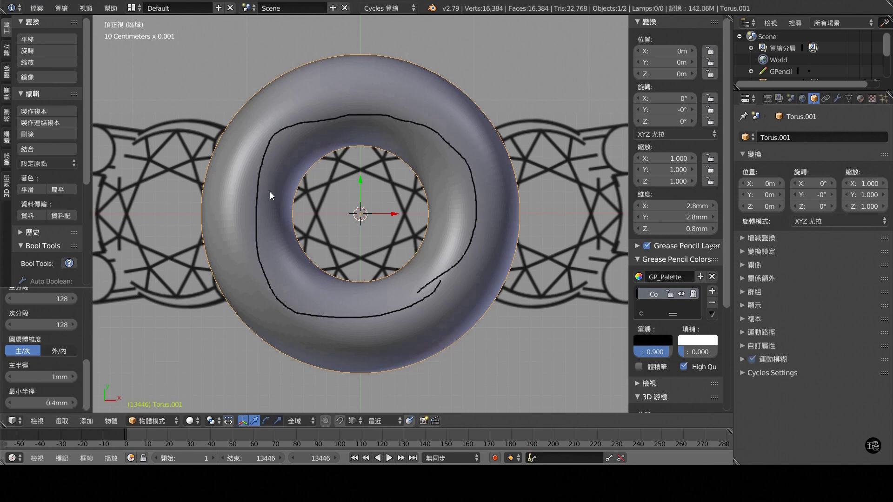
mouse_move(272, 190)
mouse_down()
mouse_move(254, 202)
mouse_move(471, 193)
mouse_move(440, 210)
mouse_up()
drag(355, 134, 372, 270)
mouse_move(294, 167)
mouse_down()
mouse_move(294, 188)
mouse_move(316, 170)
mouse_move(359, 182)
mouse_move(400, 163)
mouse_move(433, 180)
mouse_up()
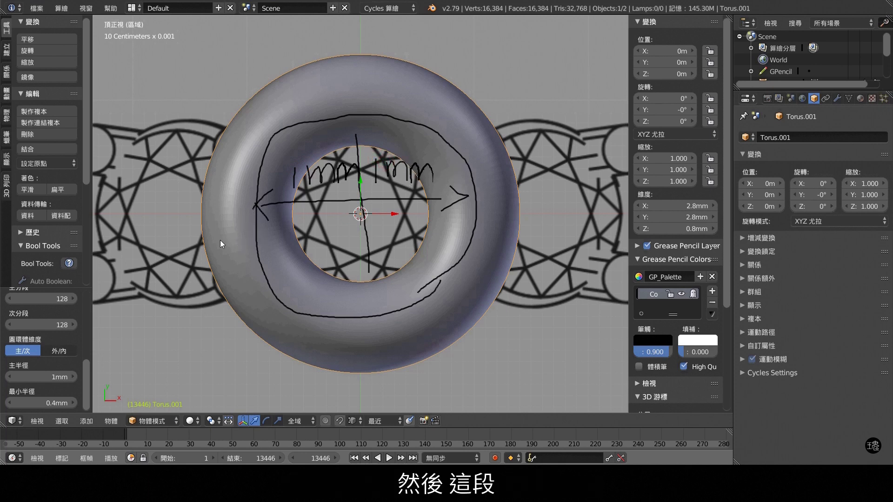
Step: Annotate the 0.4 minor radius with an arrow, then delete the pencil colour to erase strokes
mouse_move(220, 241)
mouse_down()
mouse_move(257, 238)
mouse_move(245, 252)
mouse_up()
drag(258, 238, 274, 228)
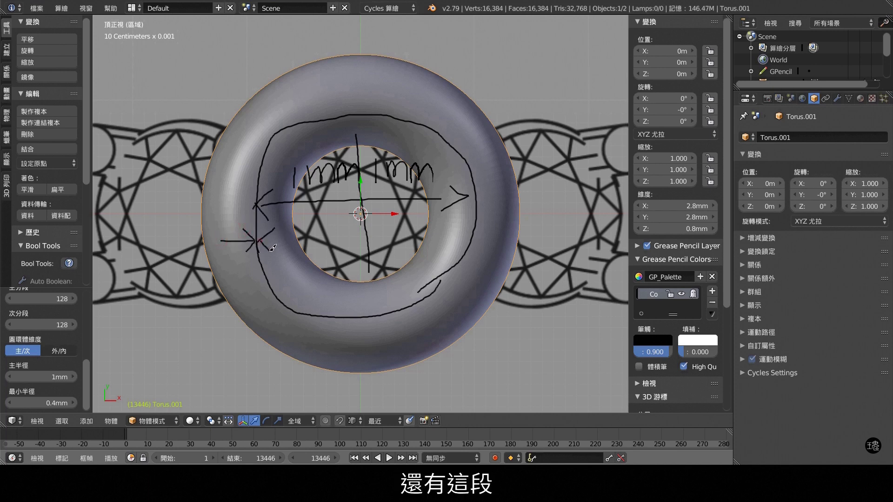
drag(259, 241, 299, 237)
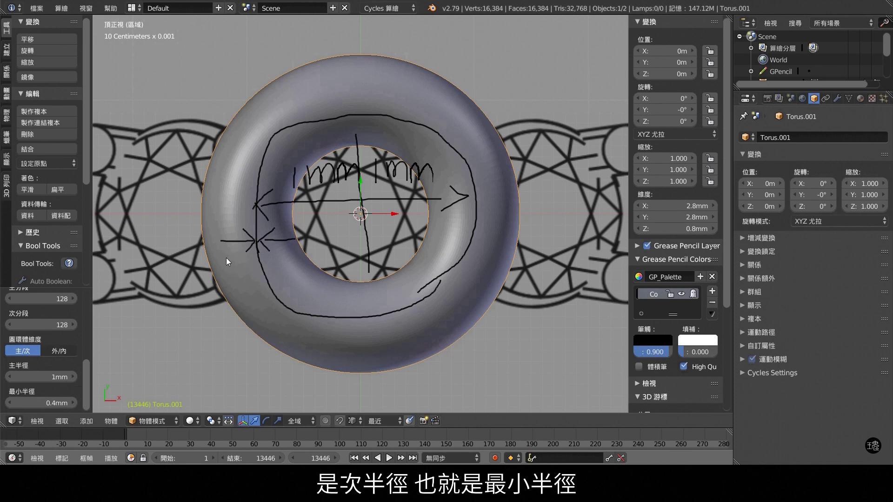
mouse_move(229, 257)
mouse_down()
mouse_move(254, 268)
mouse_move(300, 250)
mouse_up()
click(237, 267)
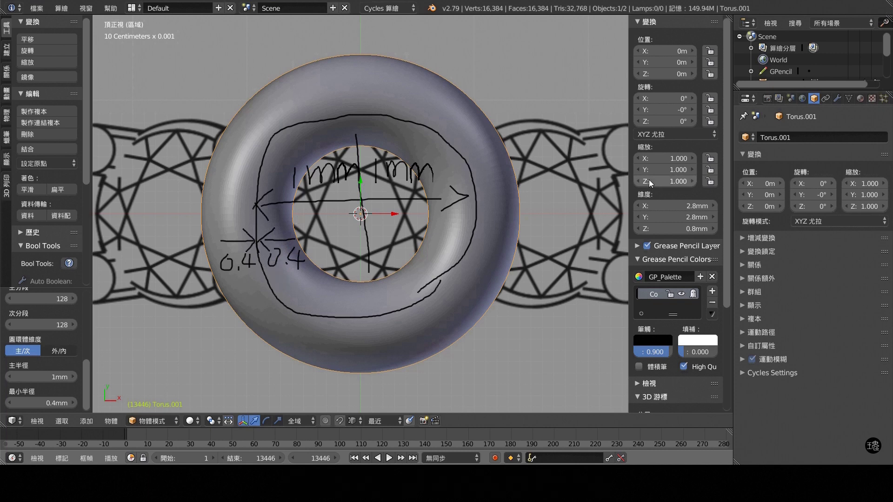
mouse_move(412, 360)
mouse_down()
mouse_move(478, 160)
mouse_move(402, 372)
mouse_up()
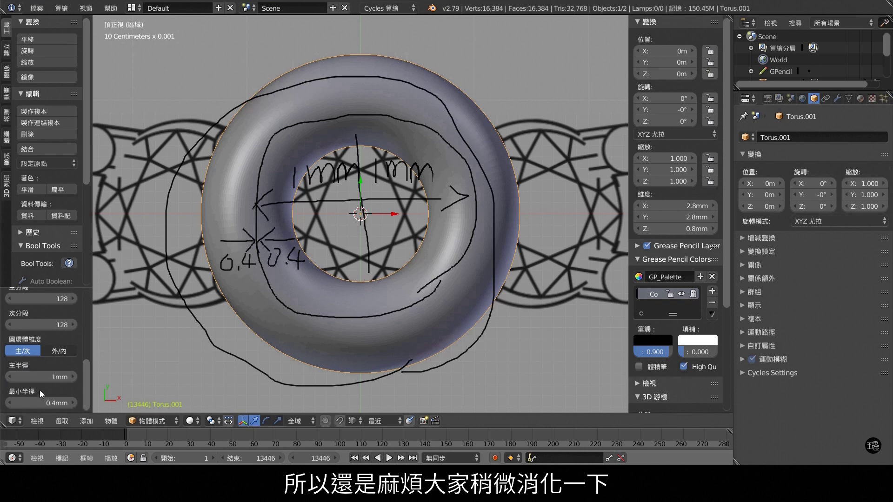
click(712, 304)
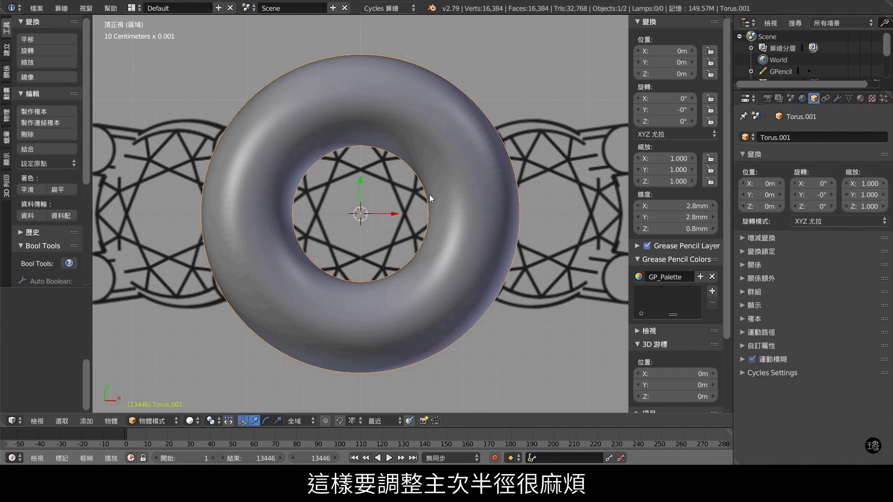
Step: Delete Torus.001 and add Torus.002 with 1 mm major and 0.4 mm minor radii
key(x)
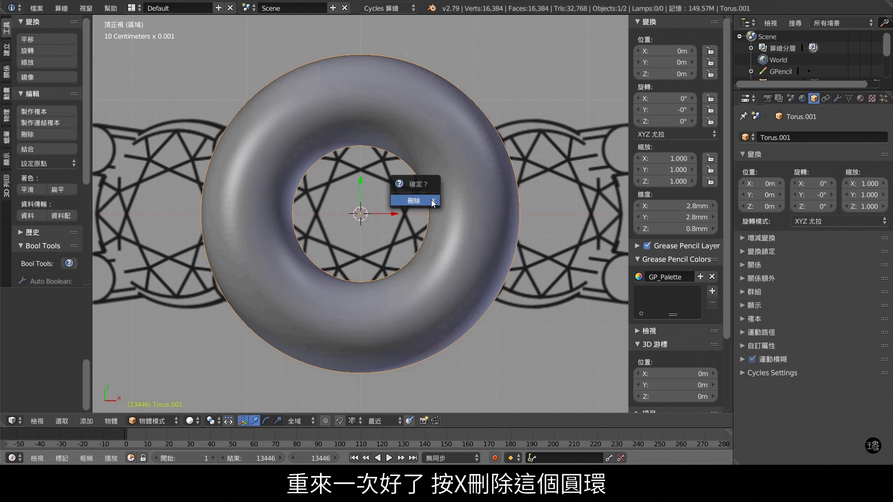
click(431, 200)
key(shift+a)
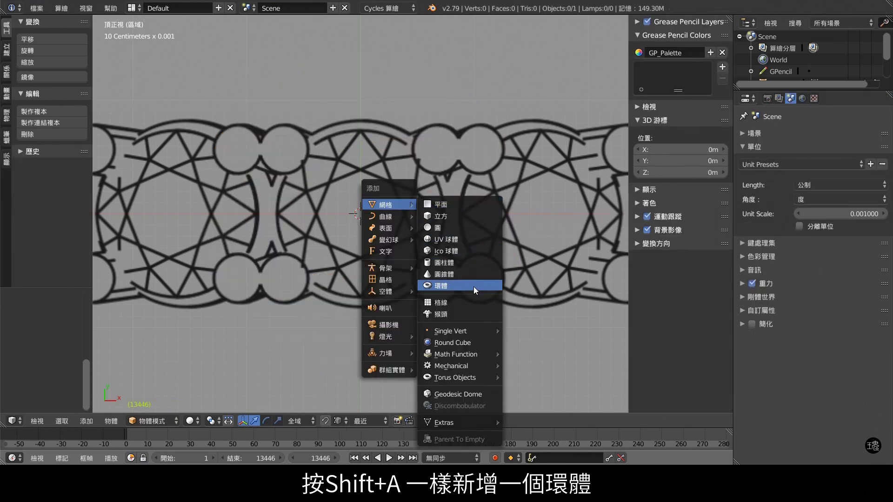
click(474, 287)
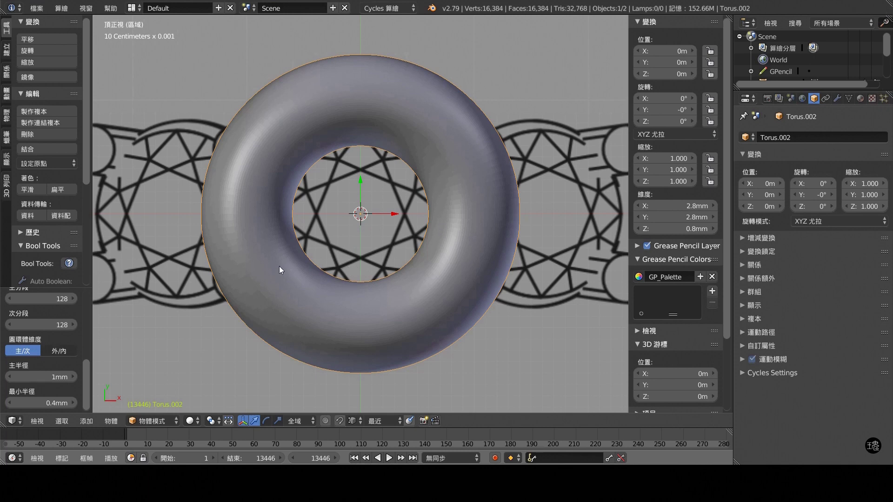
scroll(455, 262, down, 1)
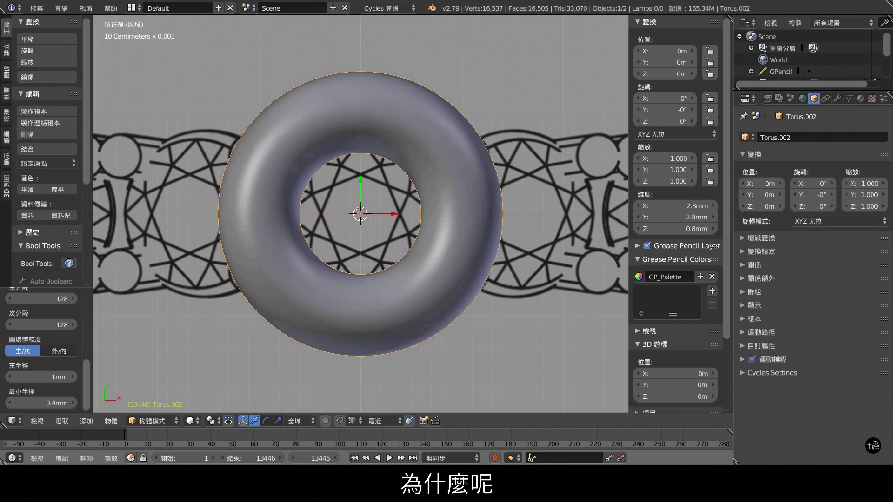
Step: Leave local view and reduce the torus minor radius to 0.22 mm (2.44 mm wide)
key(KP_Divide)
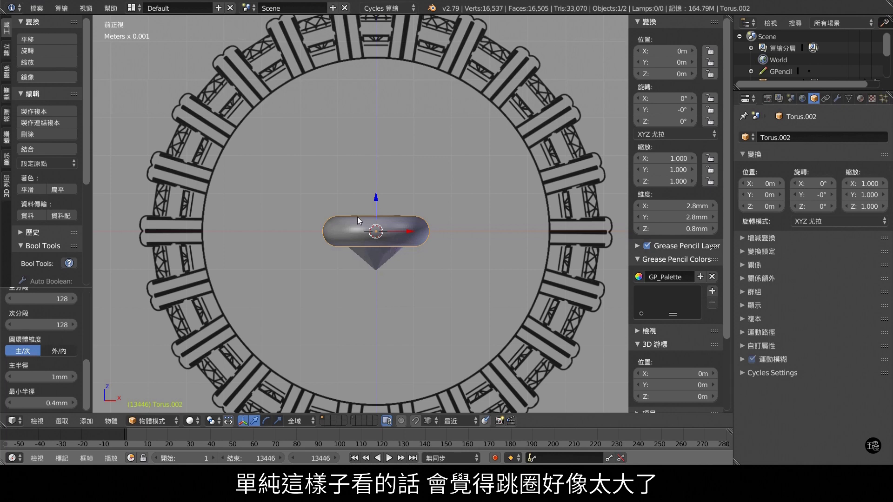
click(10, 403)
click(9, 402)
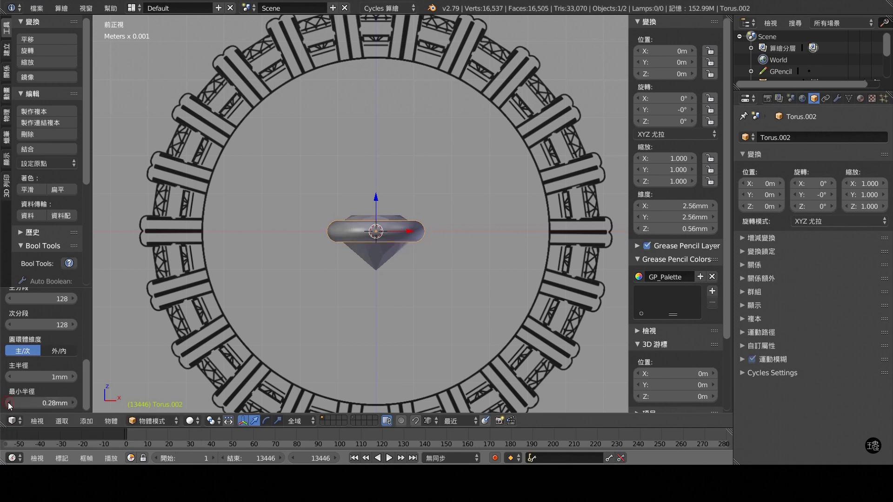
click(9, 403)
click(9, 403)
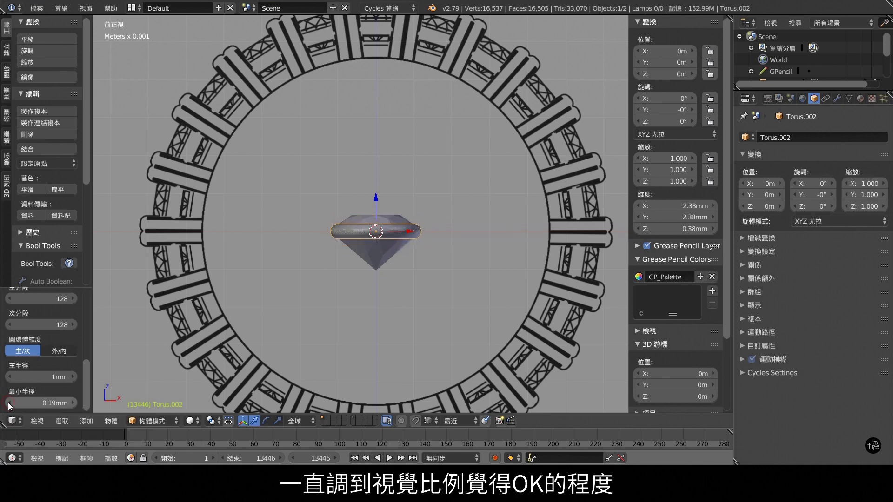
click(76, 403)
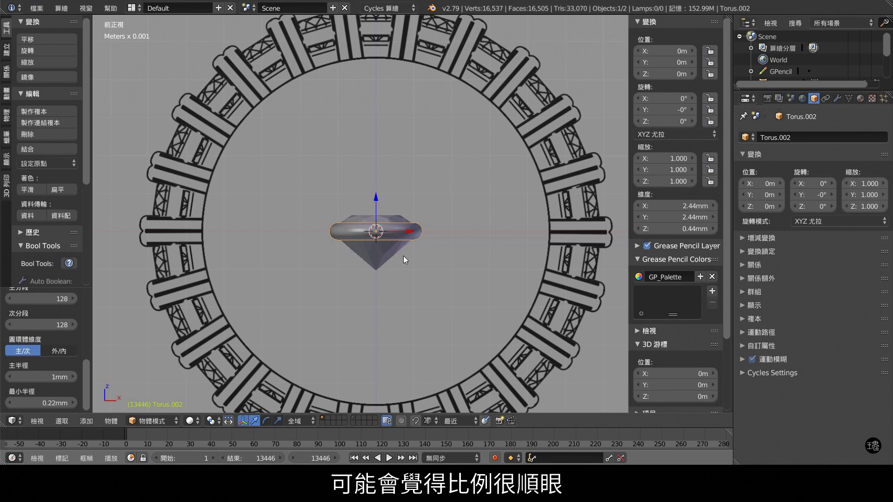
key(KP_7)
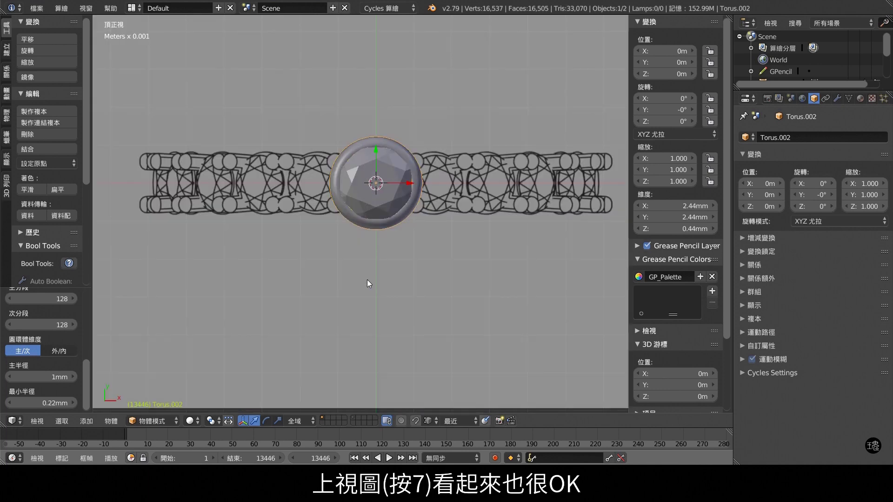
key(KP_1)
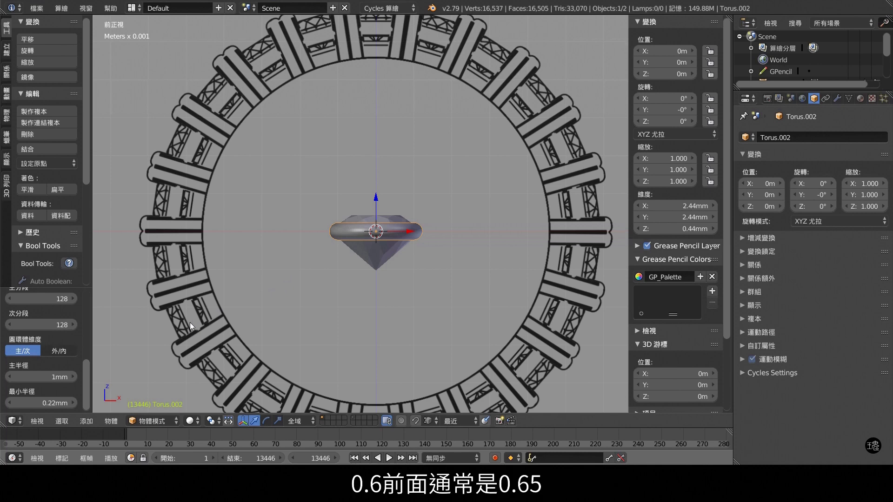
Step: Give Torus.002 a 0.65/2 (0.32mm) minor radius and a 0.85mm major radius
click(48, 402)
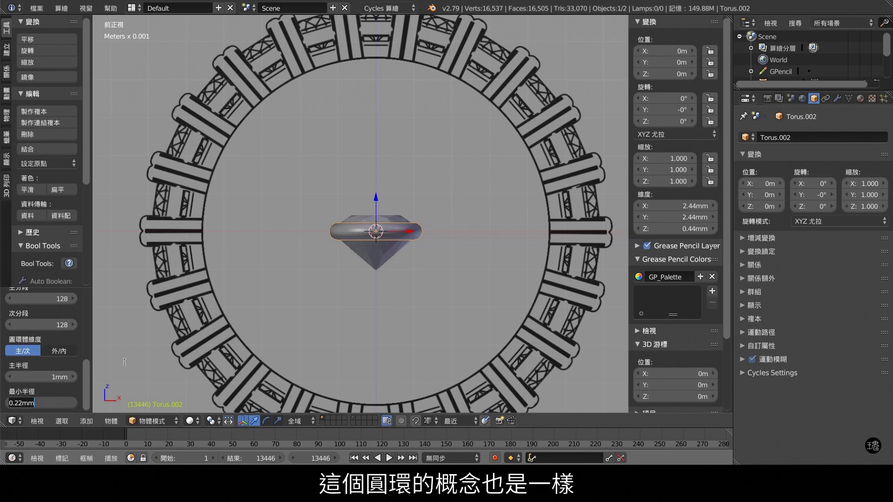
key(ctrl+a)
text(0.65)
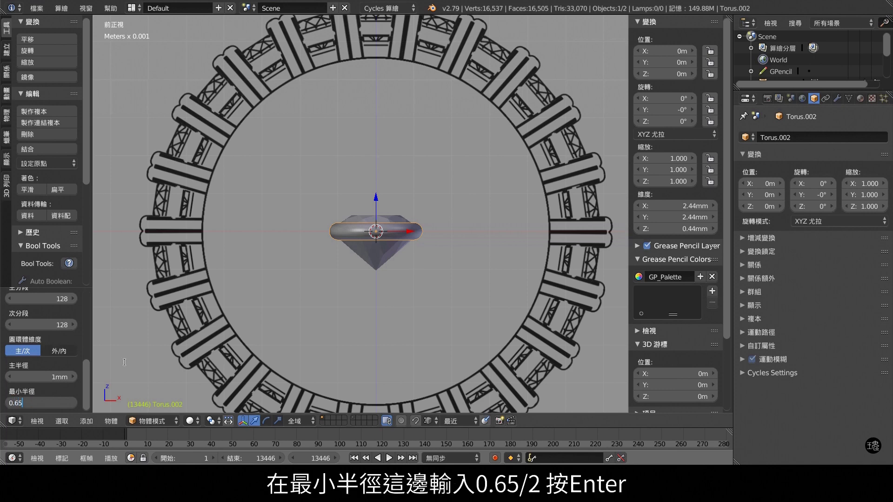
text(/2)
key(Return)
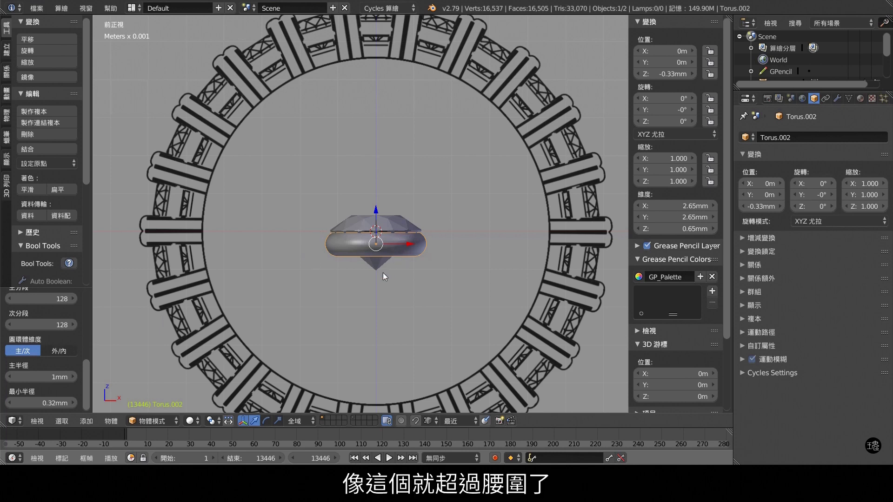
key(KP_7)
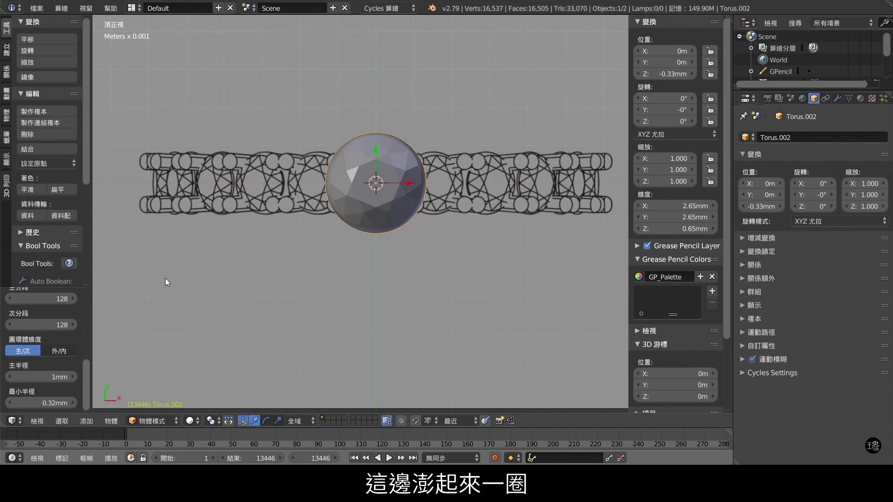
click(10, 376)
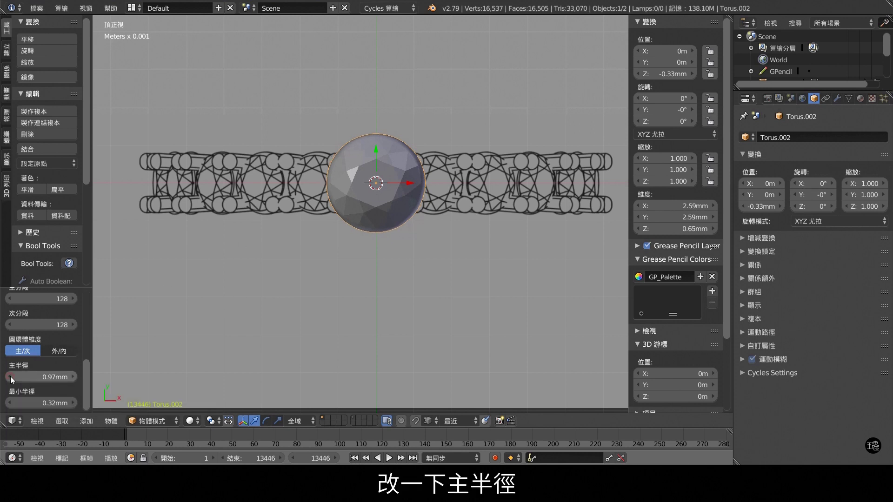
click(10, 376)
click(10, 376)
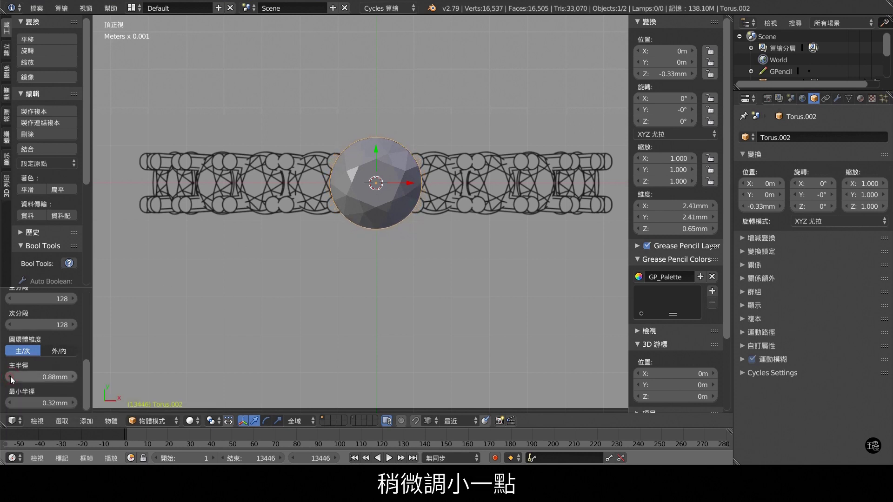
click(10, 376)
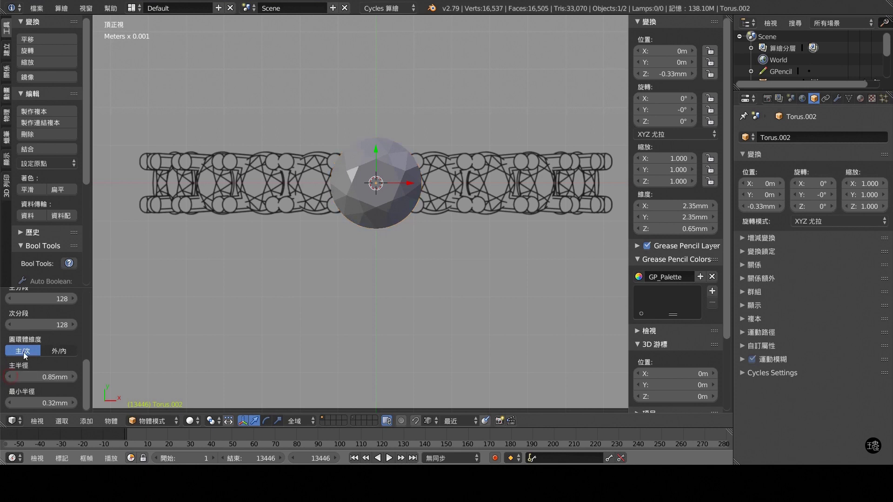
key(KP_1)
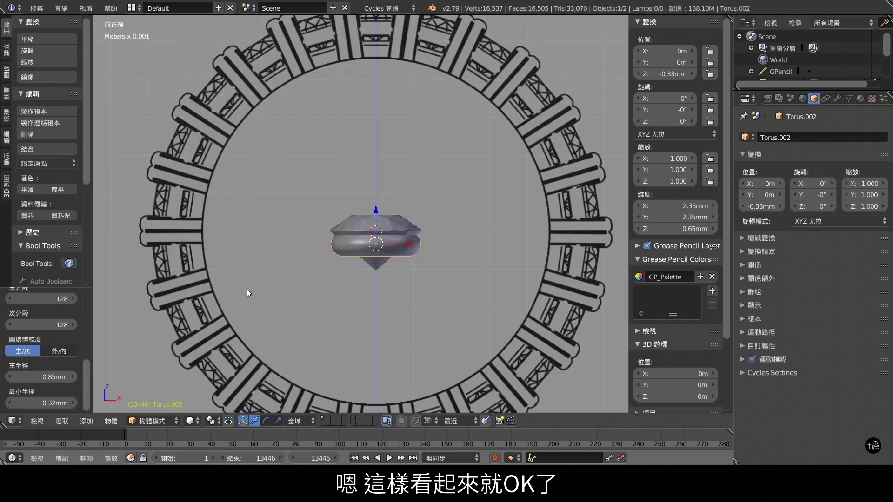
Step: In wireframe view, lower Torus.002 to Z -0.54mm beneath the diamond's girdle
key(z)
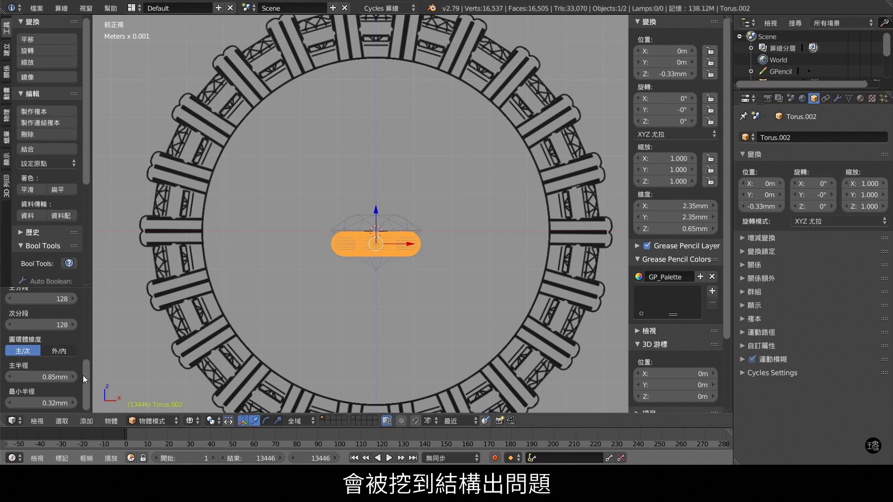
drag(86, 374, 92, 306)
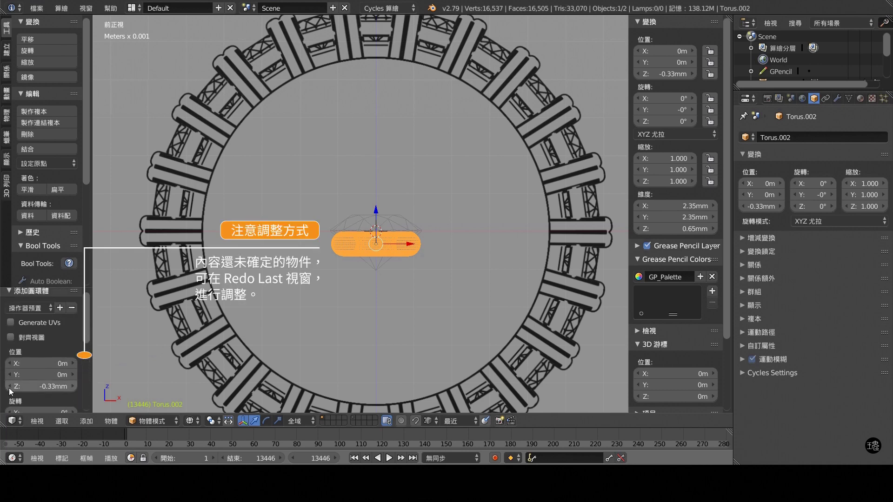
click(9, 387)
click(10, 387)
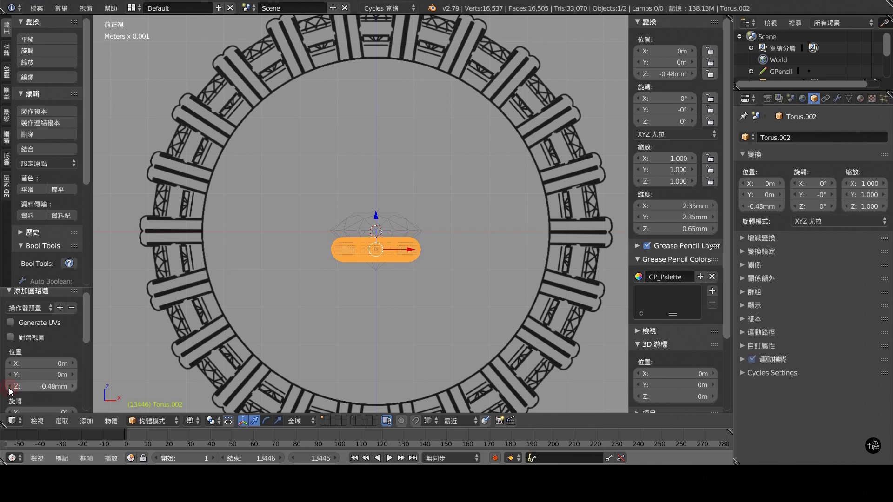
click(10, 386)
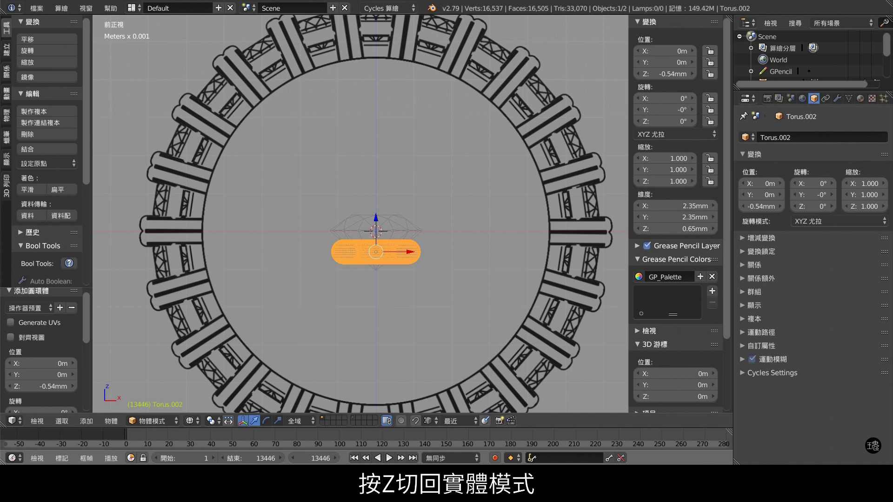
Step: Return to solid shading and add a new torus at the origin for the lower ring
key(z)
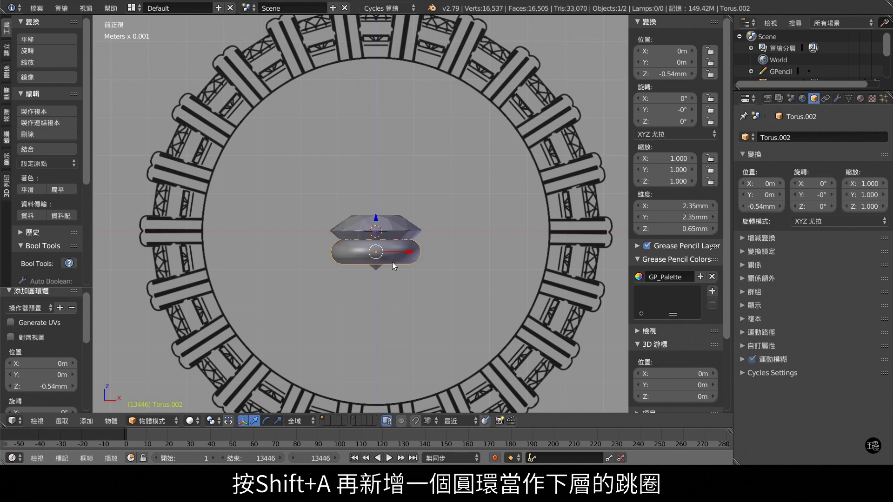
key(shift+a)
click(406, 254)
key(shift+a)
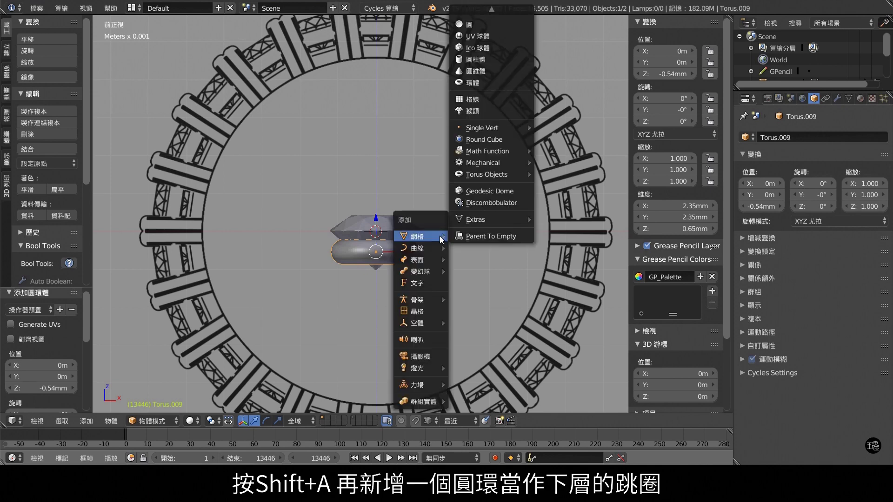
click(508, 83)
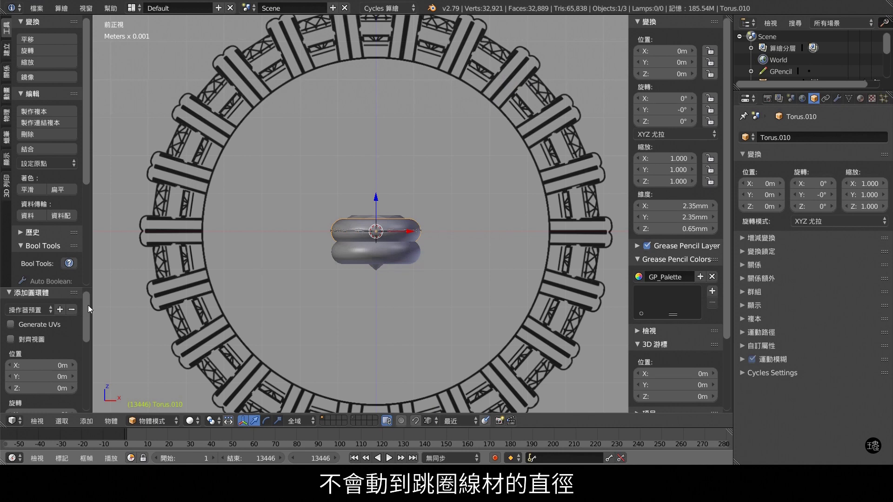
Step: Shrink the new torus's major radius to 0.73mm and move it down to Z -1.31mm
drag(88, 305, 84, 379)
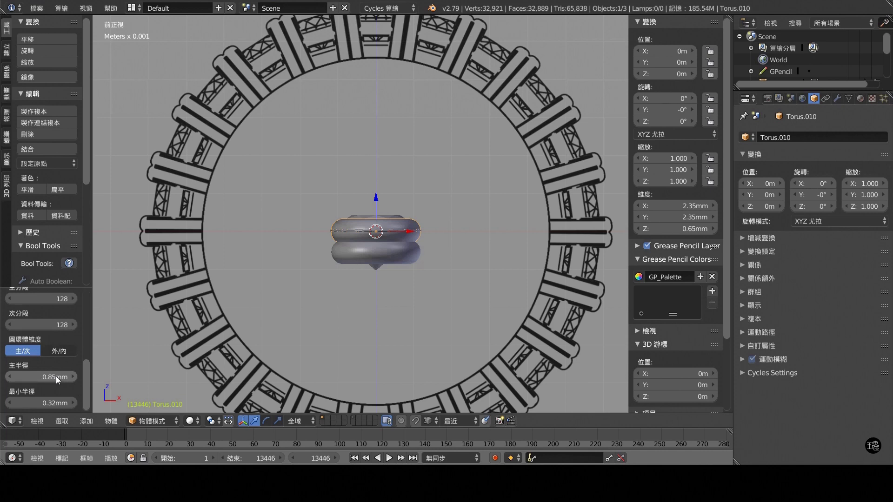
drag(13, 376, 10, 375)
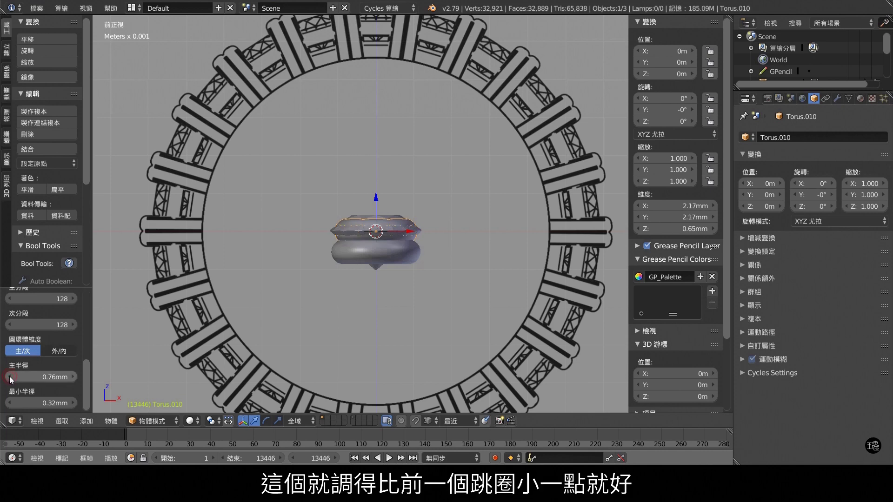
click(9, 377)
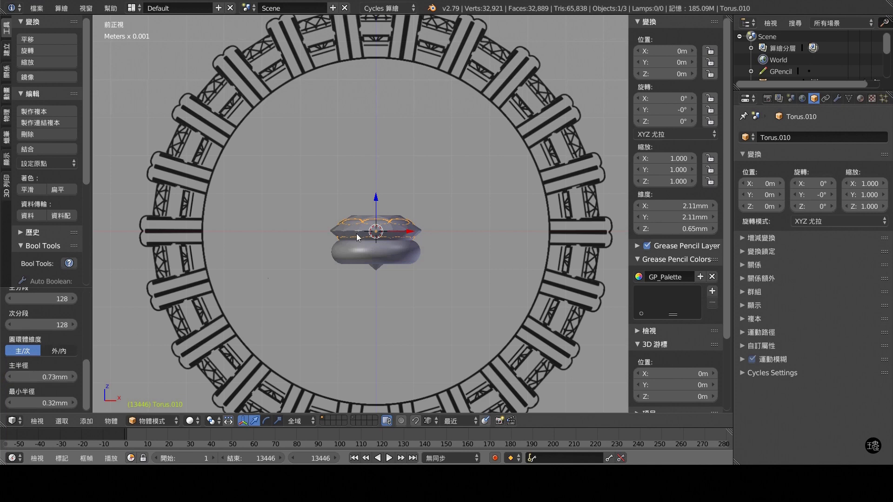
drag(376, 198, 374, 246)
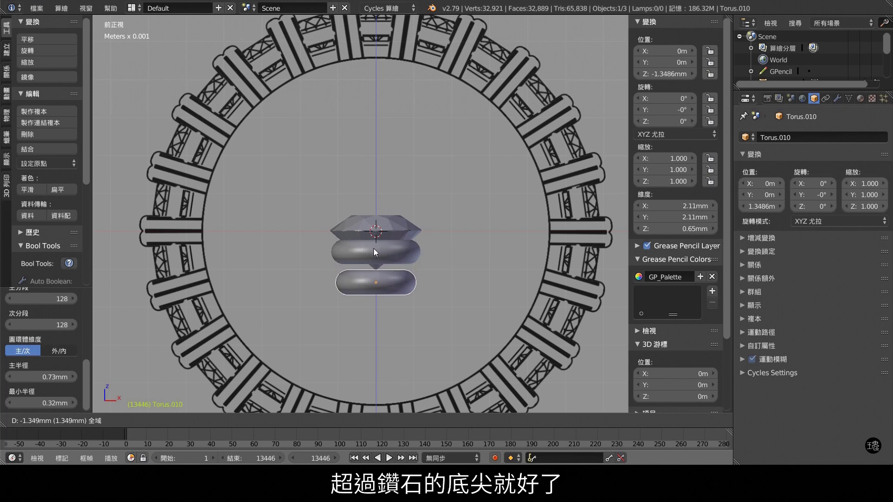
drag(375, 247, 375, 246)
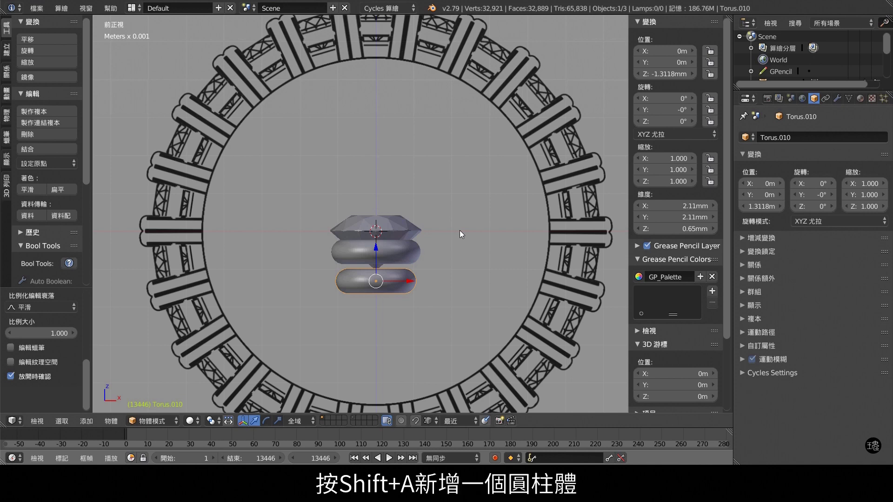
Step: Add a cylinder with 128 vertices, radius 0.65/2 and depth 3 for the first prong
key(shift+a)
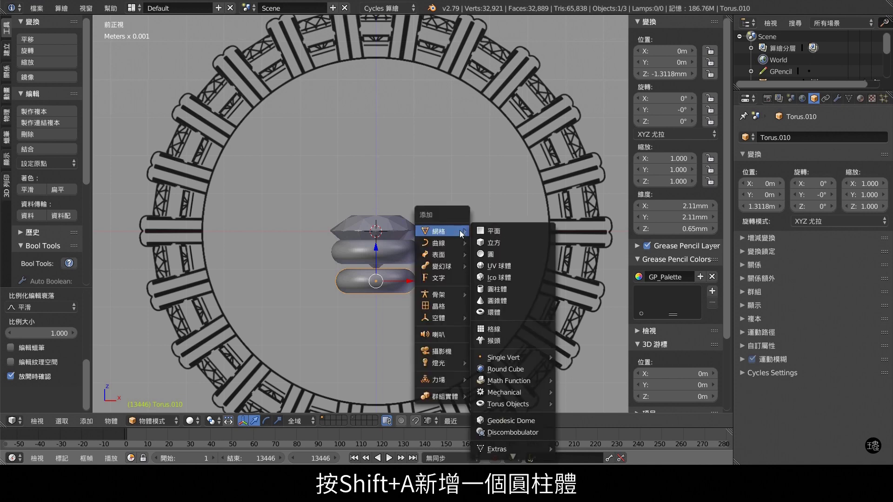
click(520, 289)
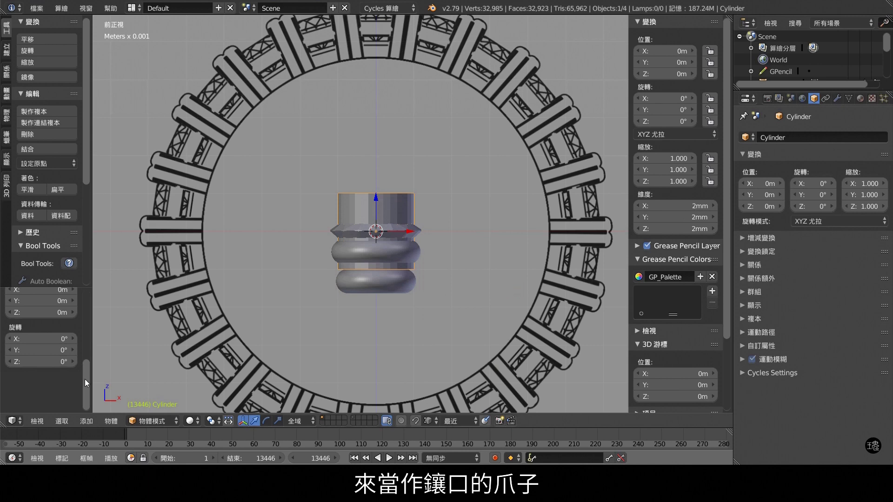
drag(86, 380, 91, 302)
click(51, 324)
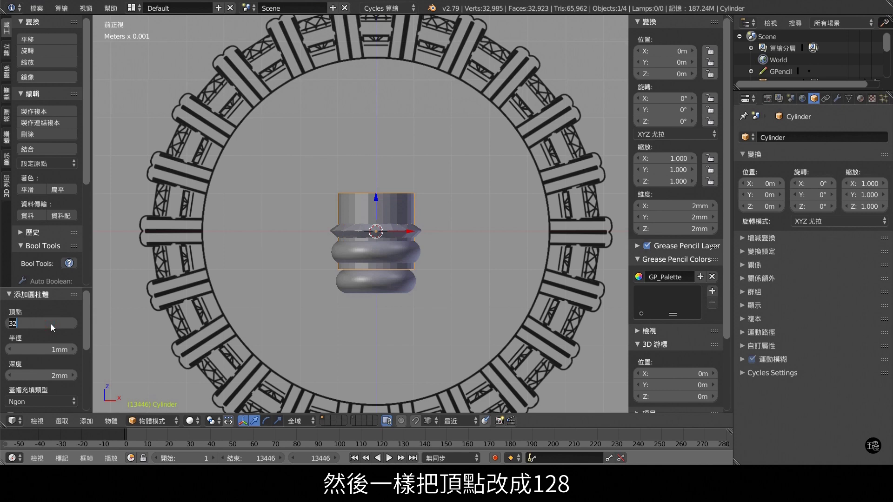
text(128)
key(Return)
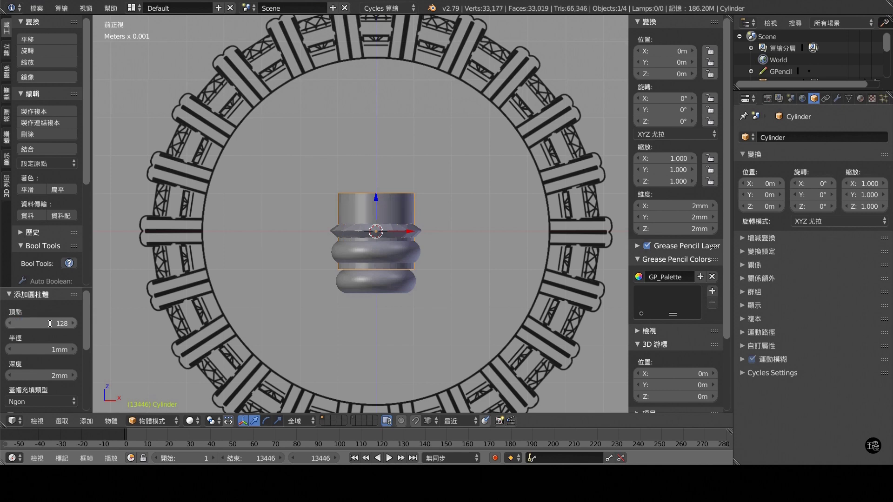
click(42, 346)
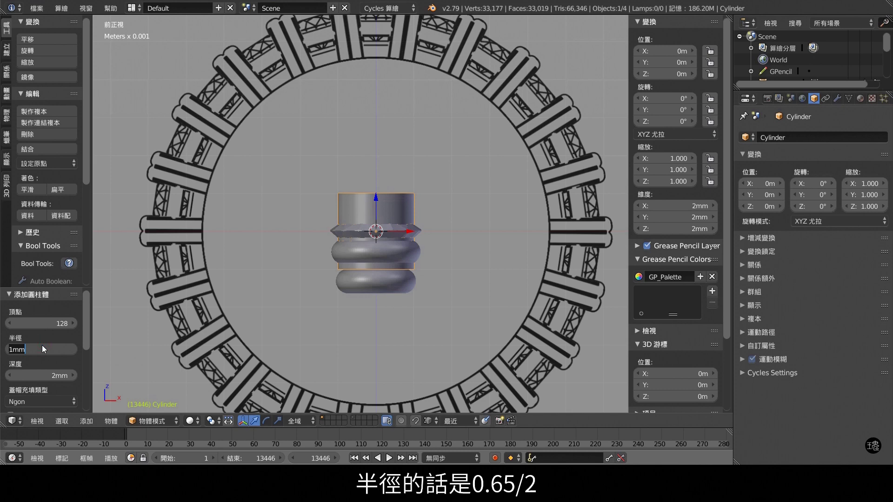
text(0.65/)
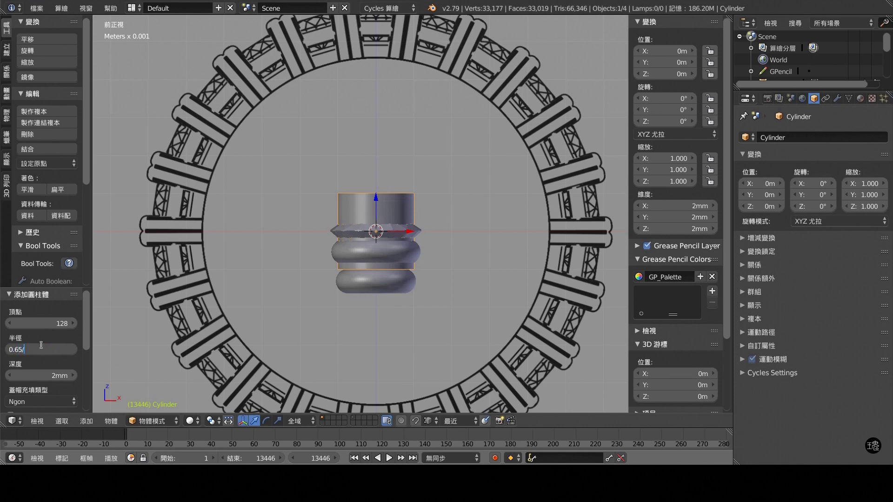
text(2)
key(Return)
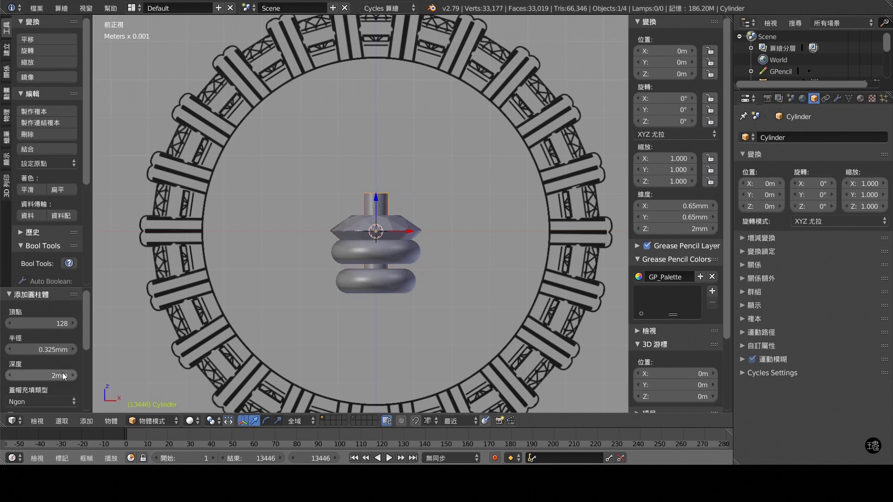
click(57, 373)
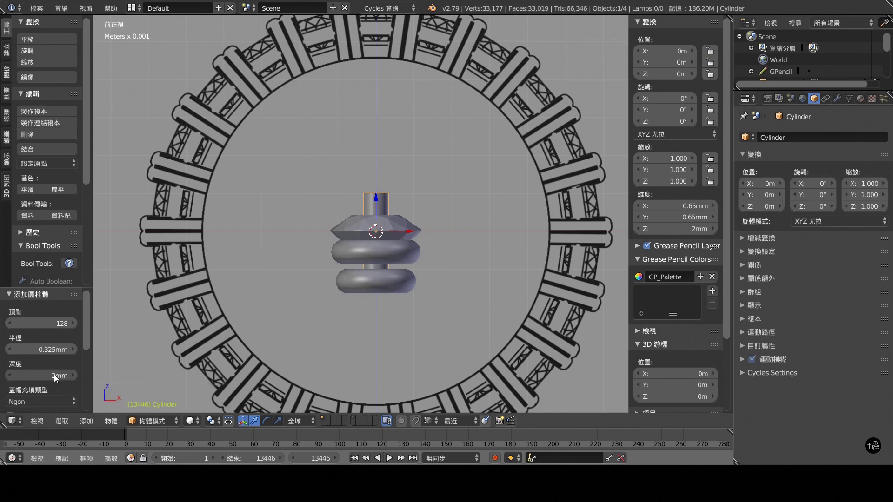
double_click(51, 375)
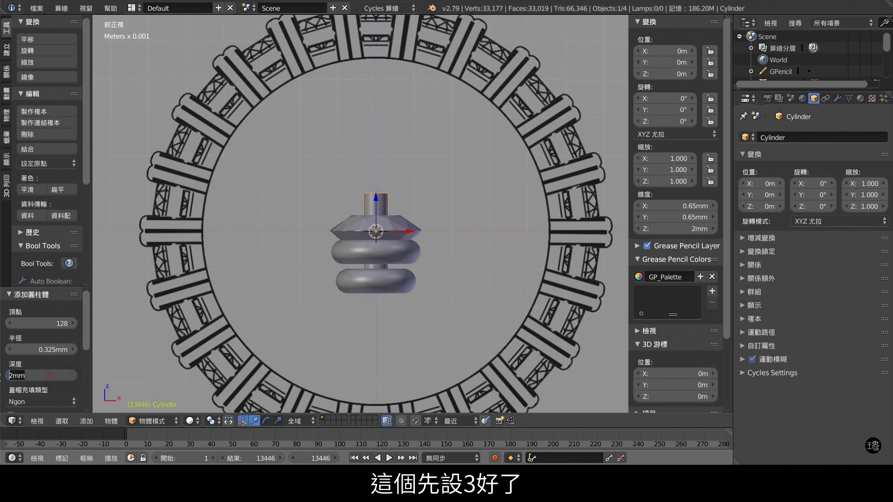
text(3)
key(Return)
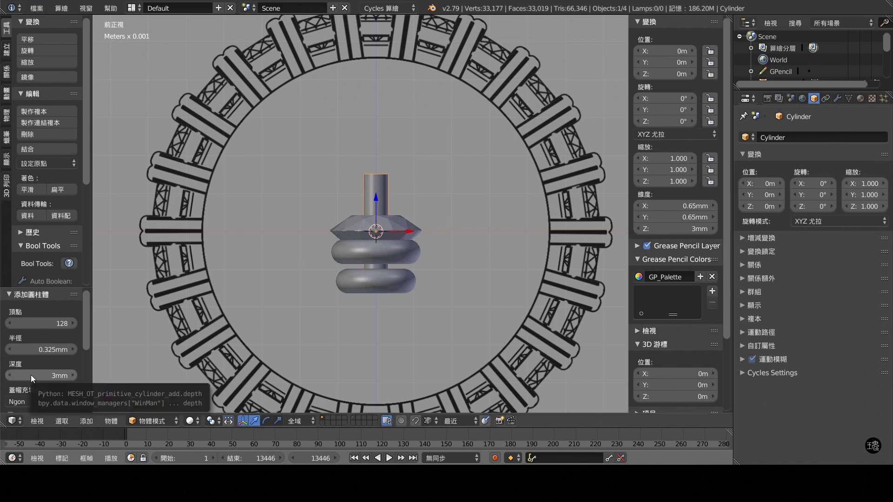
Step: In Edit Mode, offset the cylinder 0.907mm on X and -0.87mm on Y beside the diamond
scroll(32, 372, down, 1)
scroll(35, 370, down, 3)
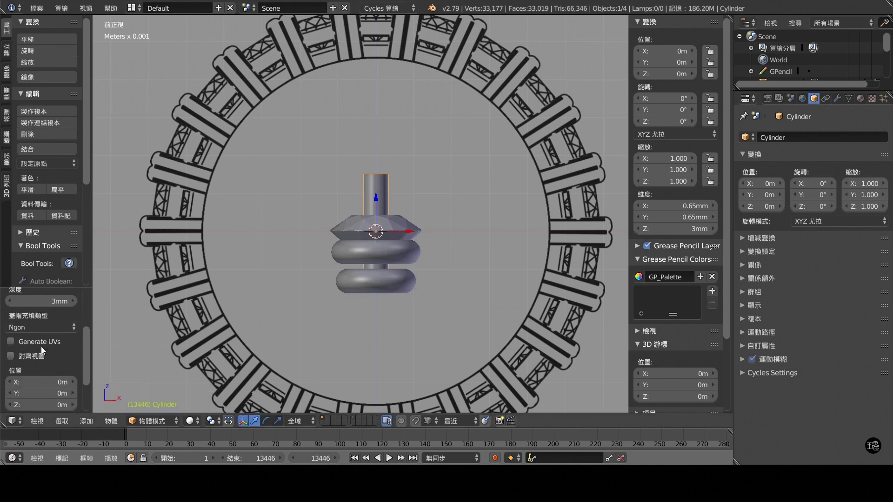
scroll(65, 375, up, 2)
scroll(69, 378, up, 2)
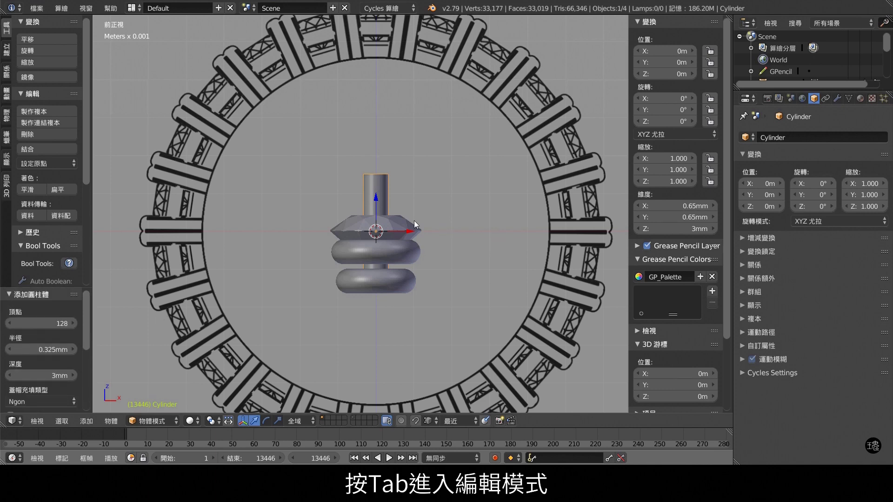
key(Tab)
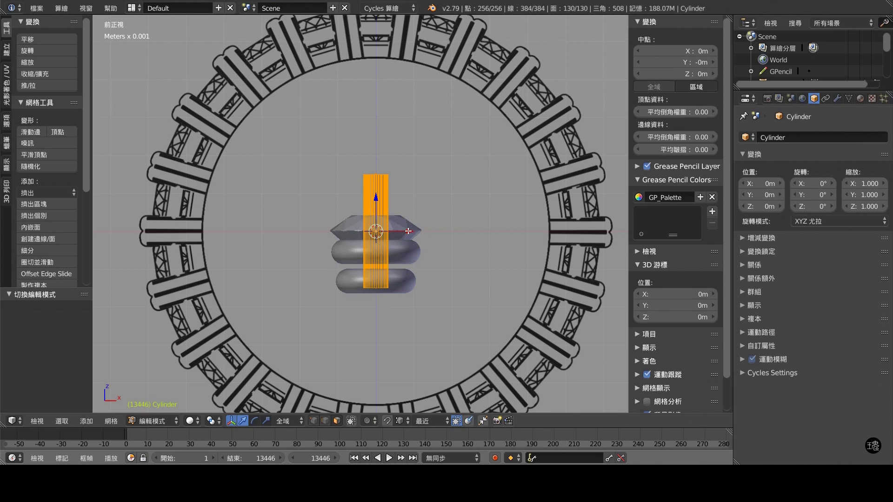
drag(409, 231, 442, 235)
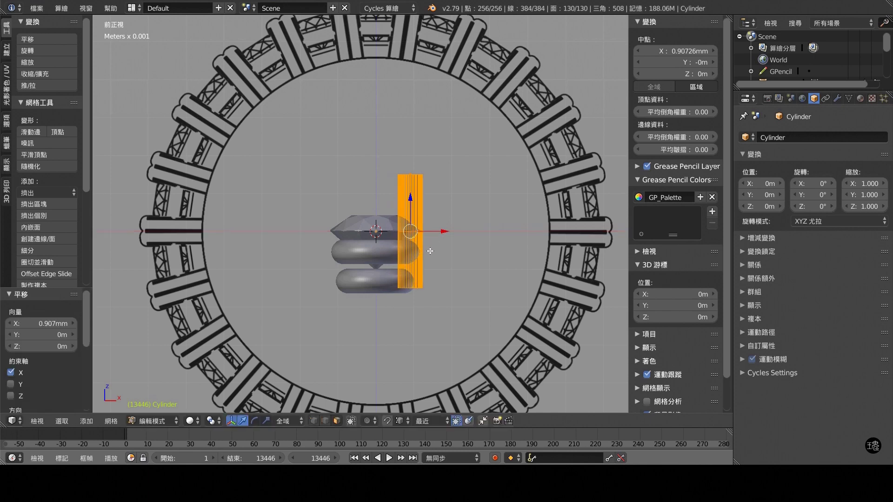
key(KP_7)
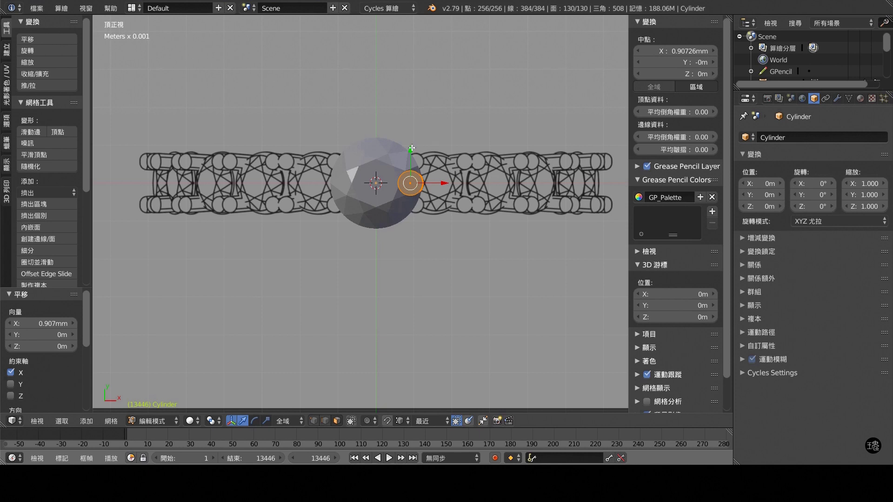
drag(411, 149, 415, 185)
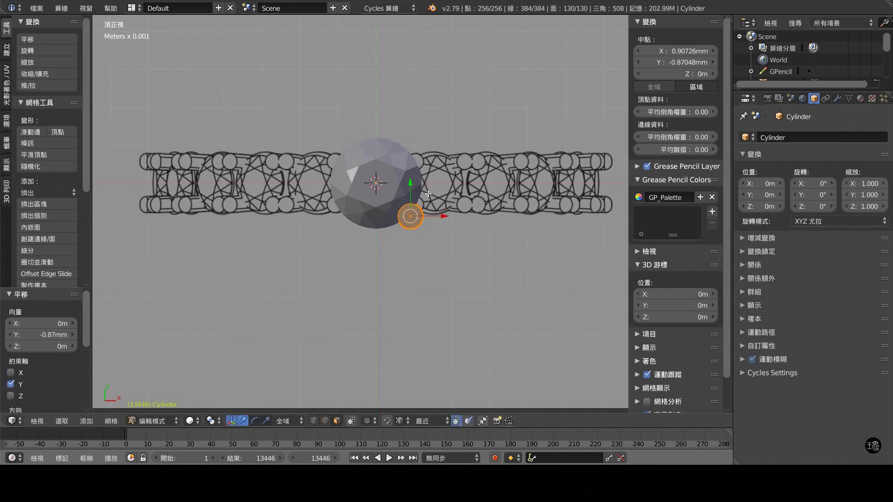
Step: Add a Mirror modifier to the cylinder across X and Y, making four prongs
click(837, 99)
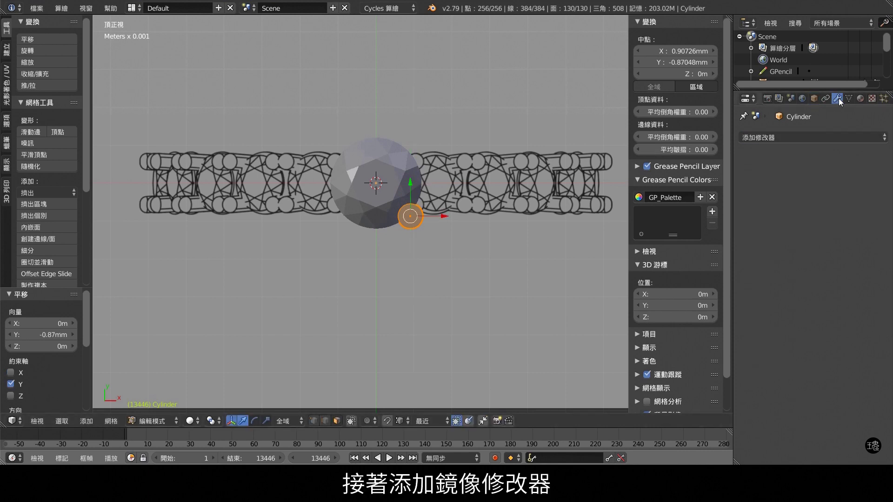
click(813, 138)
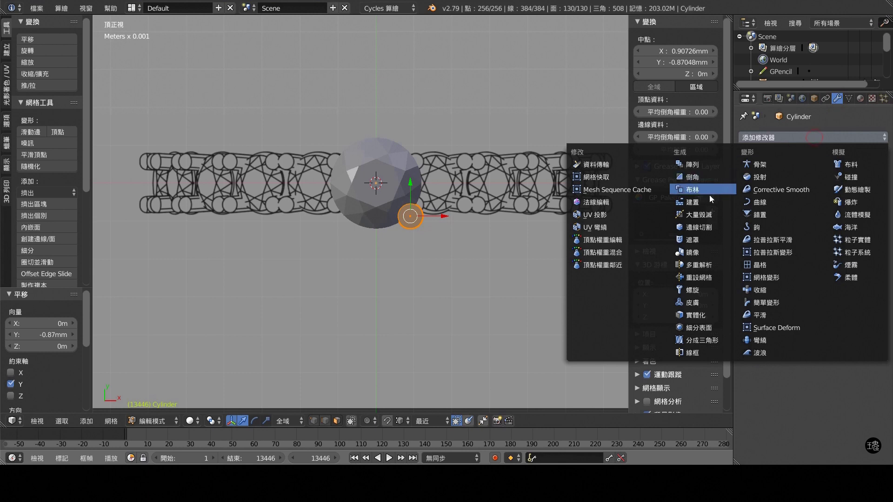
click(692, 252)
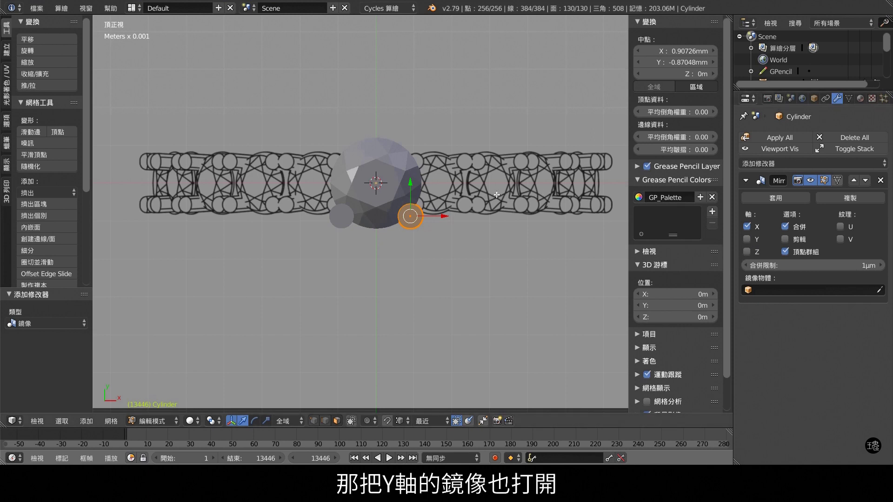
click(747, 240)
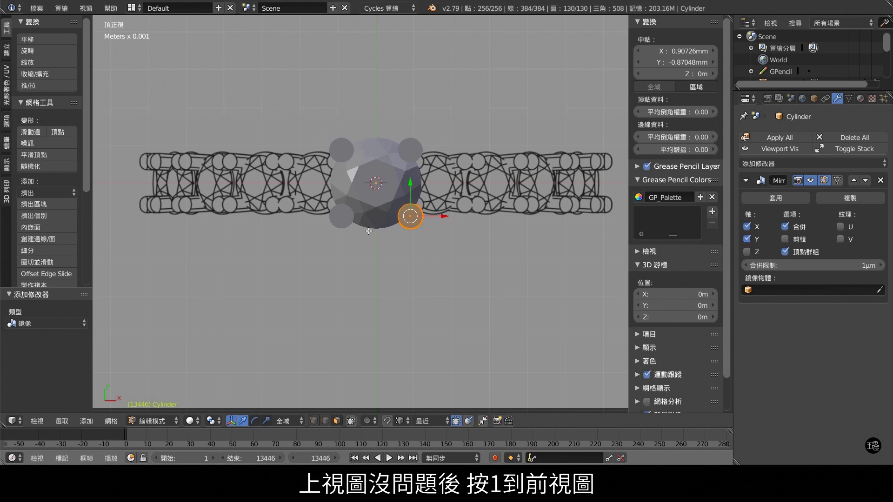
key(KP_1)
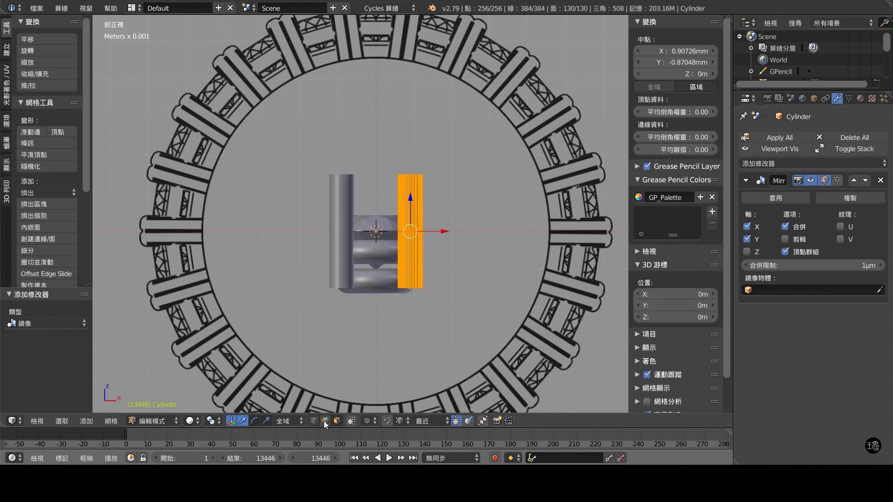
Step: Switch the prong mesh to vertex select mode, deselect all, and toggle Limit Selection to Visible
click(317, 421)
key(a)
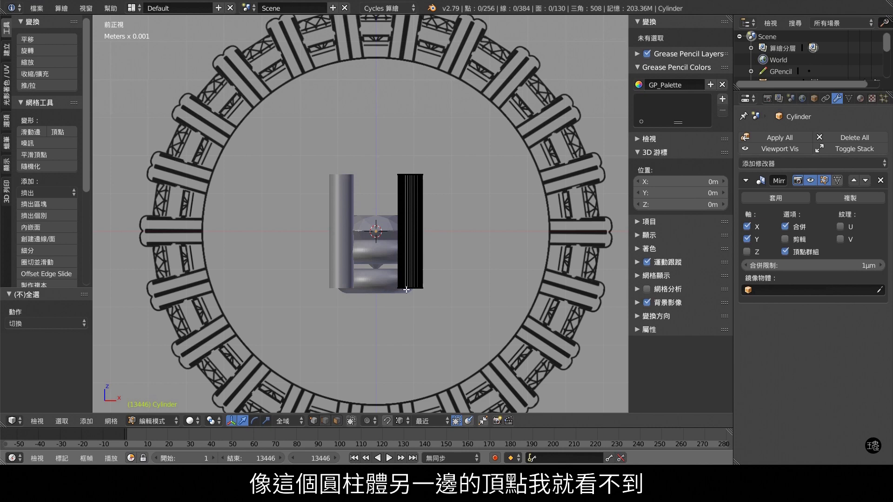
click(351, 421)
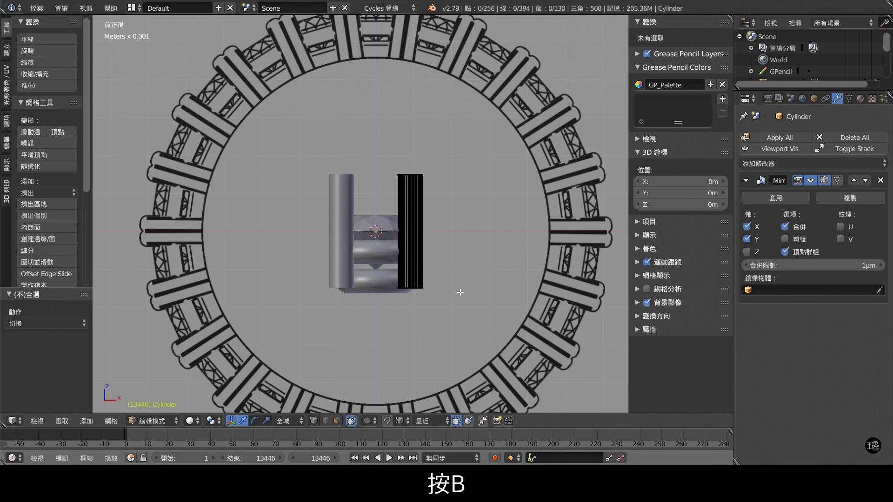
Step: Box-select the right prong's bottom vertices, check from the right side, then deselect
key(b)
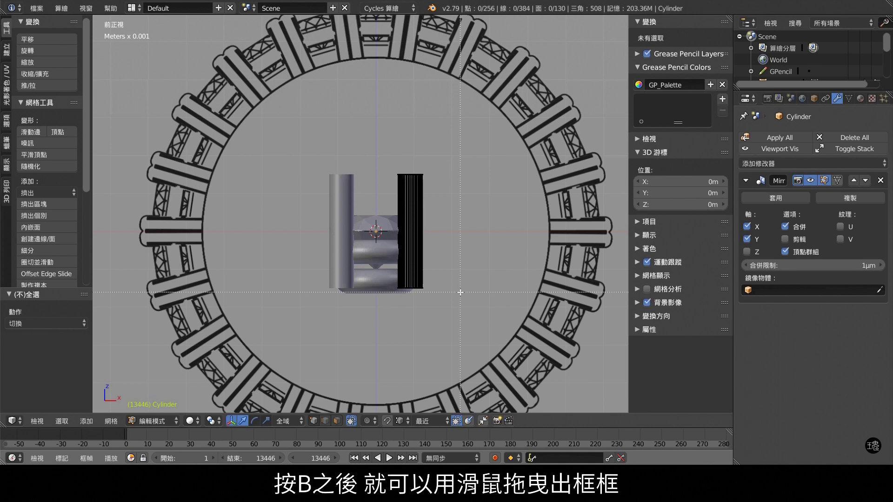
drag(461, 292, 330, 264)
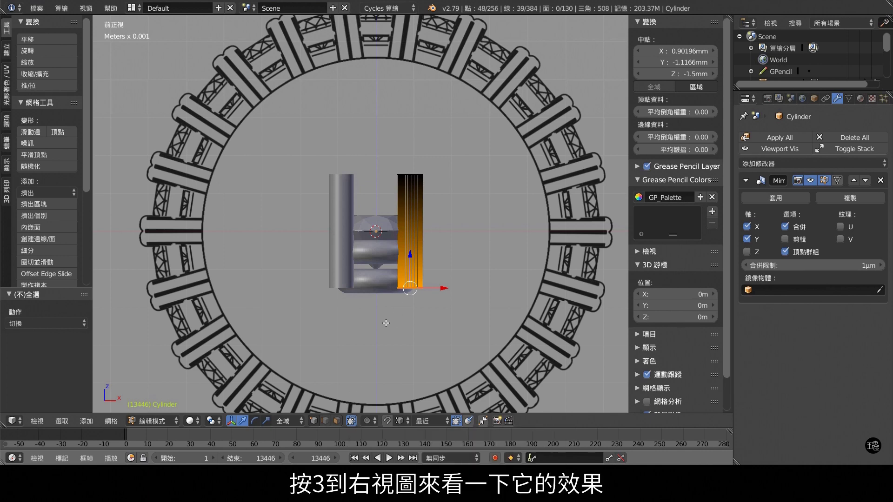
key(KP_3)
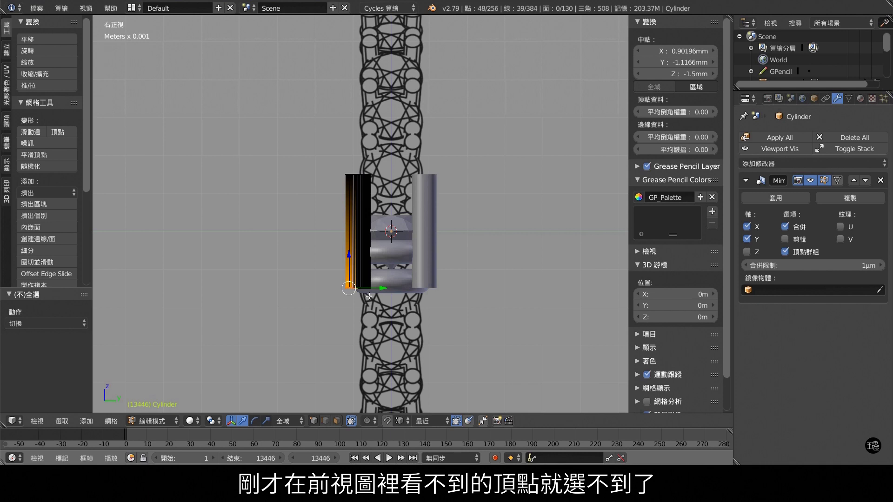
key(a)
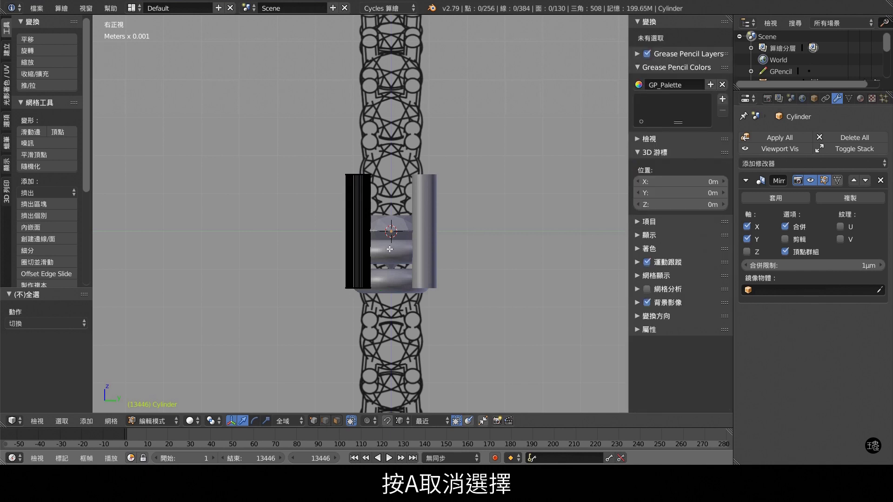
Step: With Limit Selection to Visible off, box-select all 128 bottom vertices, including hidden ones
click(352, 421)
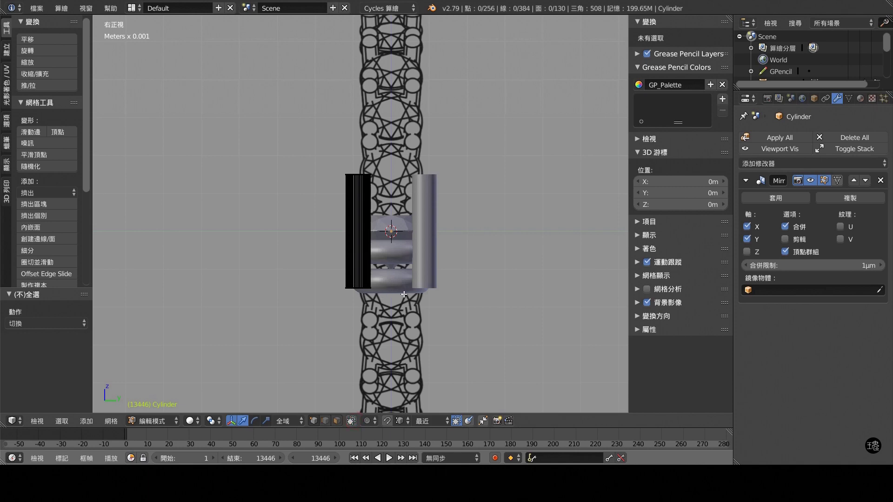
key(KP_1)
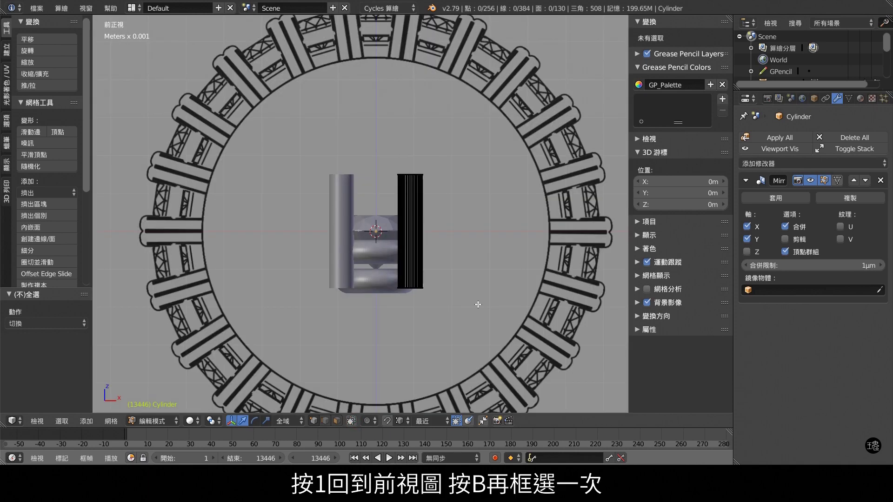
key(b)
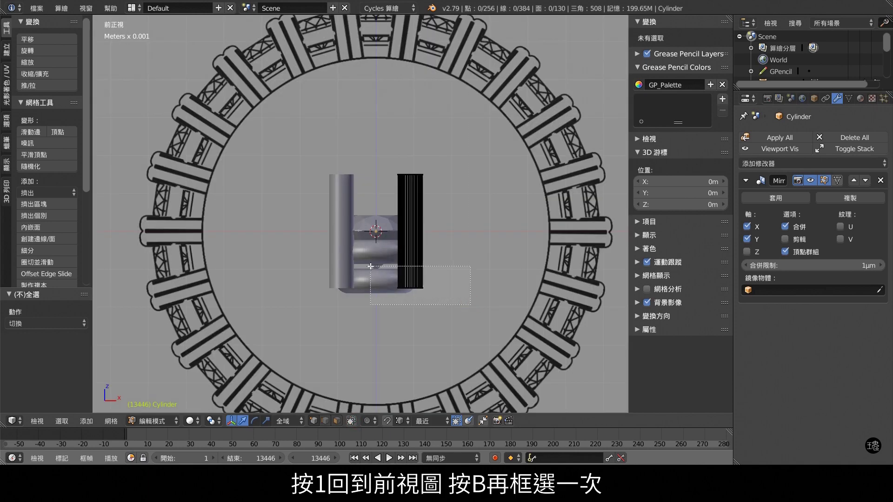
drag(469, 305, 372, 267)
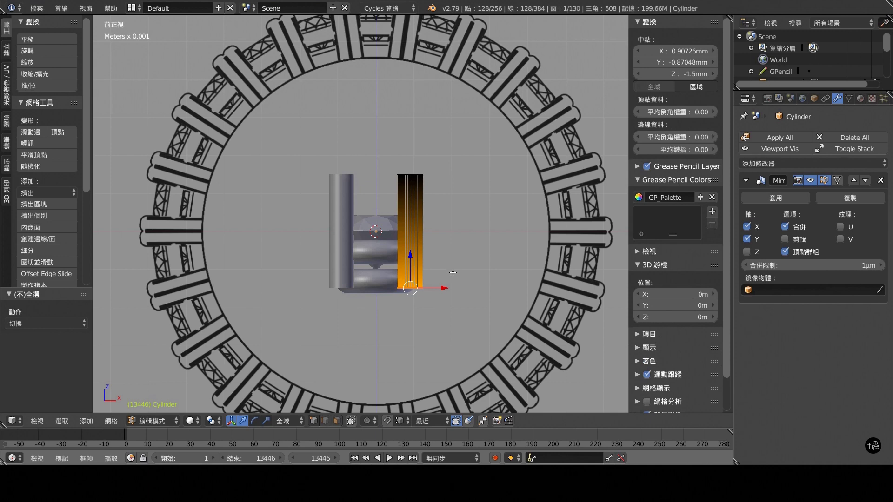
key(KP_3)
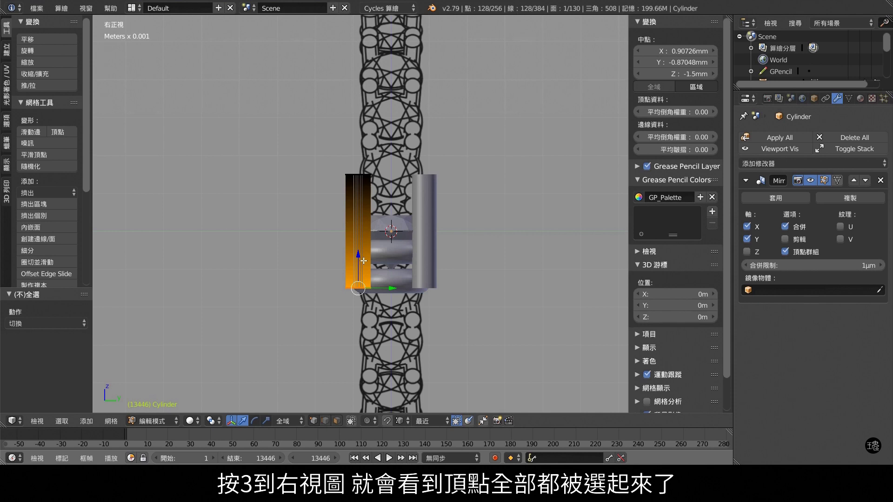
key(KP_1)
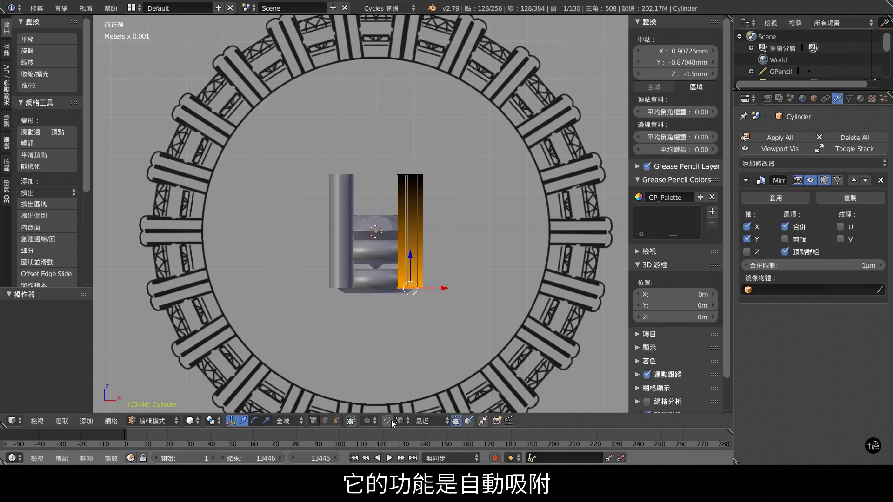
Step: Turn on vertex snapping and snap the prong's bottom vertices 0.137mm down onto the lower ring's base
click(389, 421)
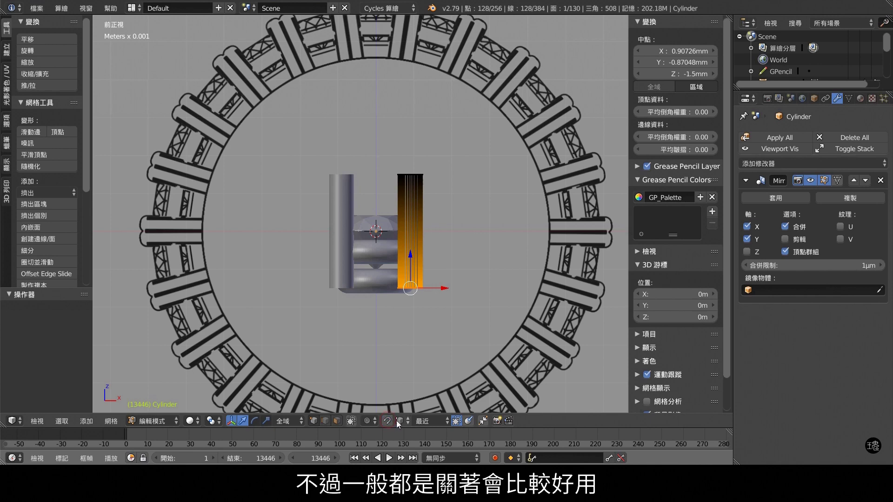
click(400, 420)
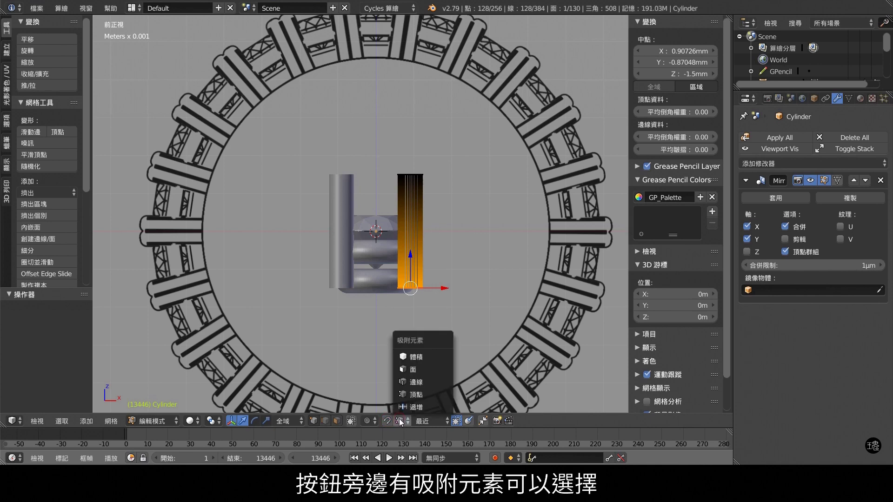
click(420, 394)
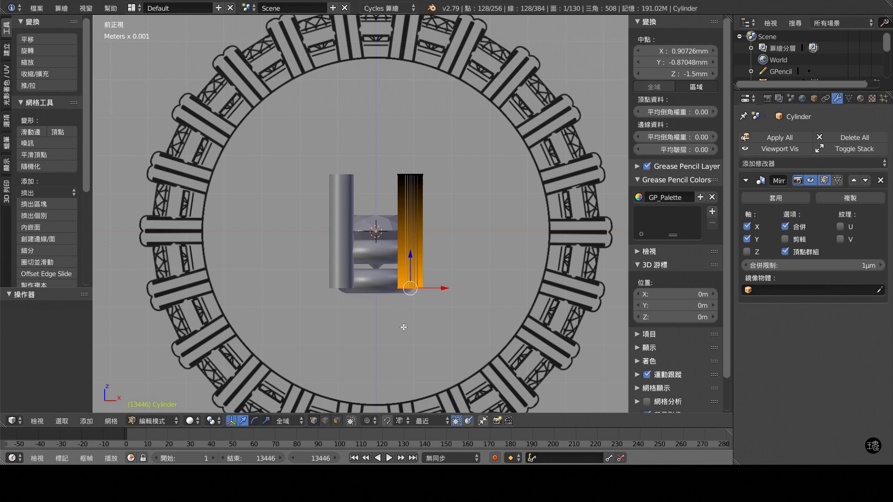
key(g)
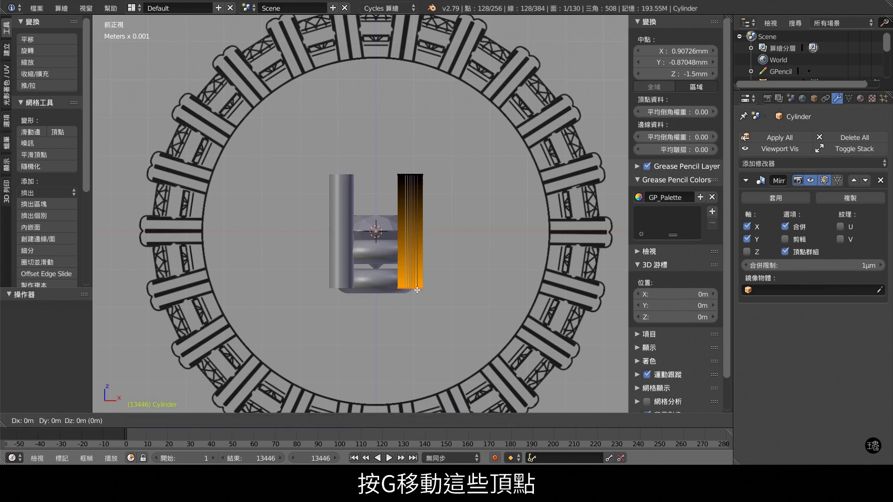
key(z)
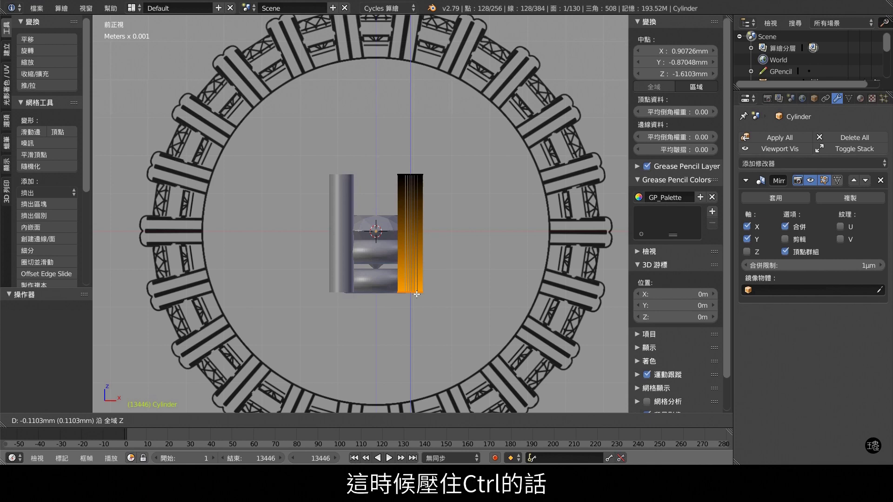
key(ctrl)
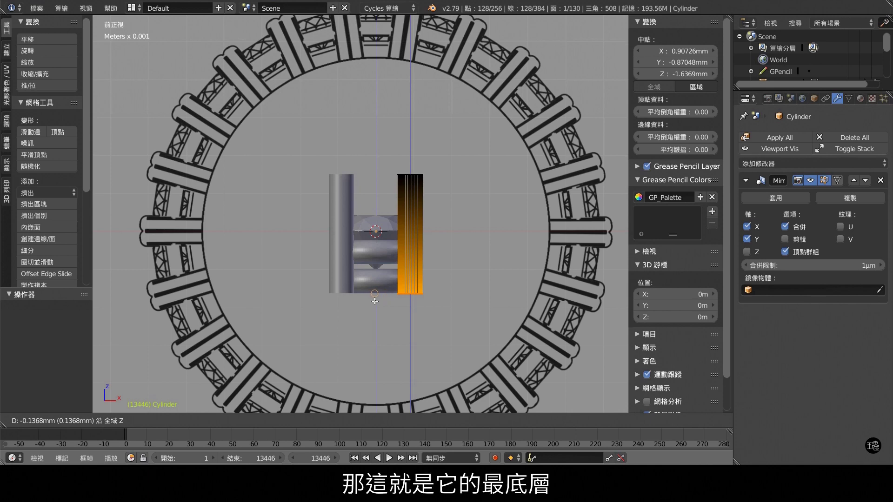
click(375, 301)
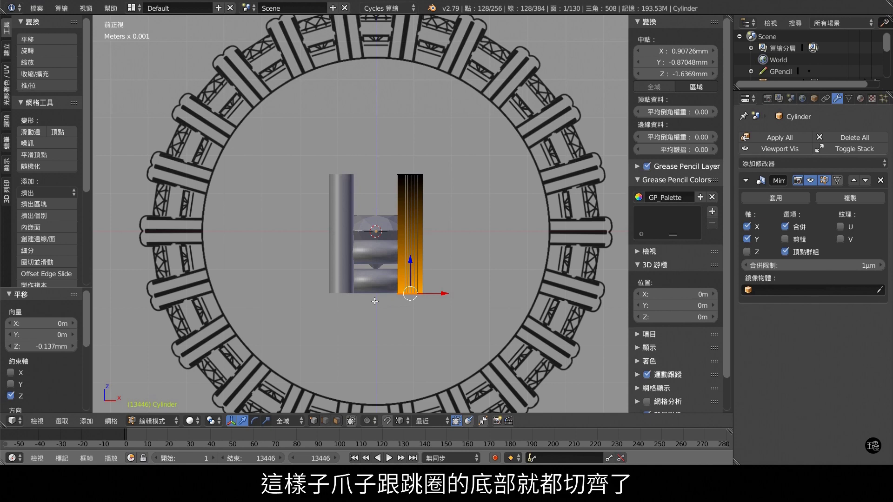
Step: From the bottom view, slide the prong's bottom vertices inward to X 0.736mm, Y -0.576mm
key(a)
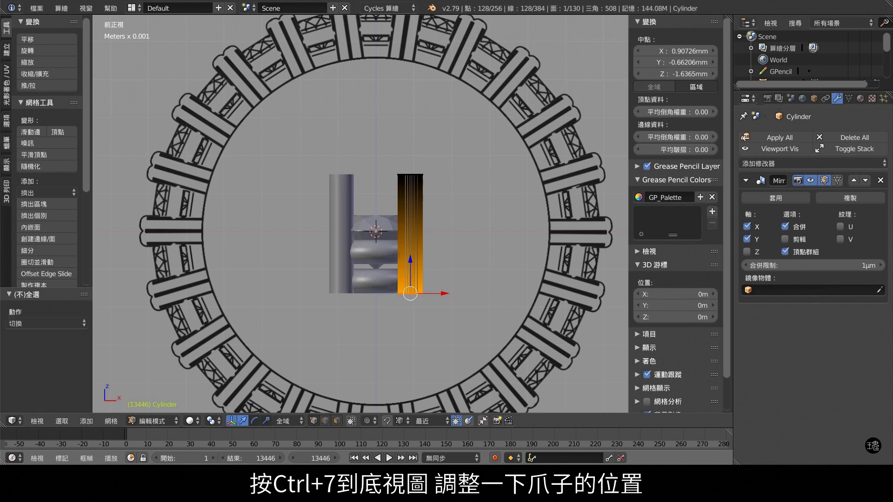
key(ctrl+KP_7)
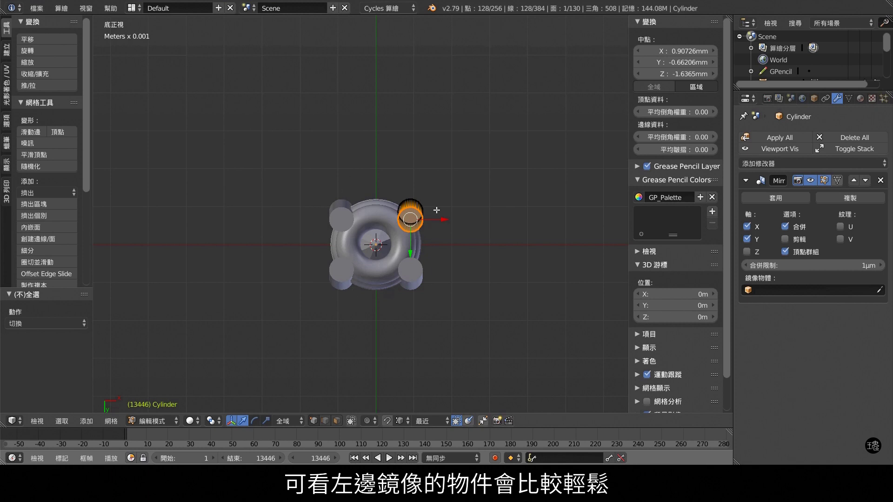
drag(445, 220, 437, 220)
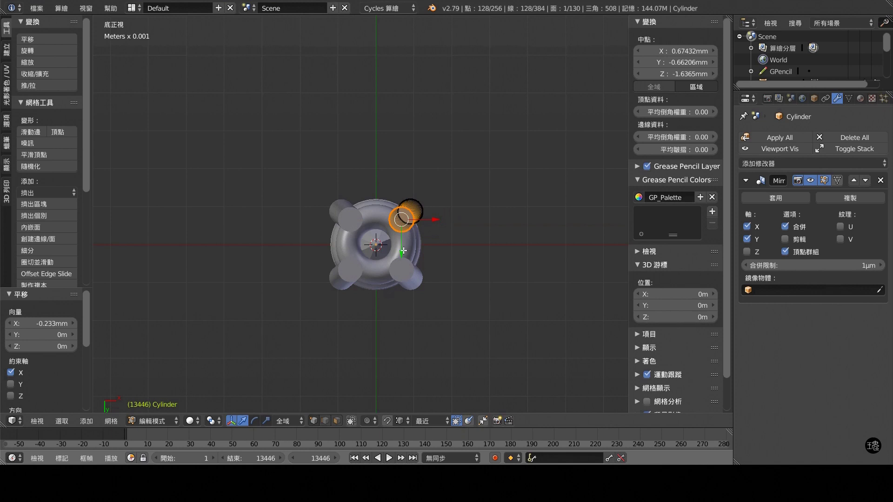
drag(403, 252, 403, 255)
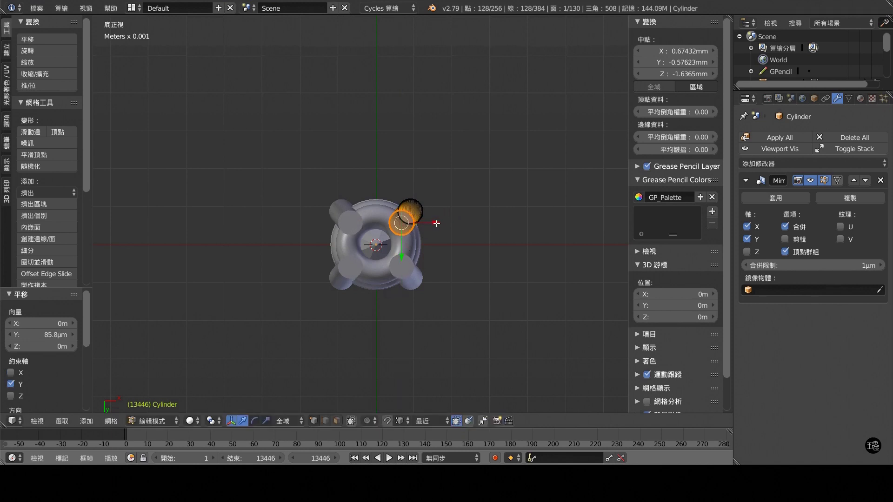
drag(436, 223, 437, 227)
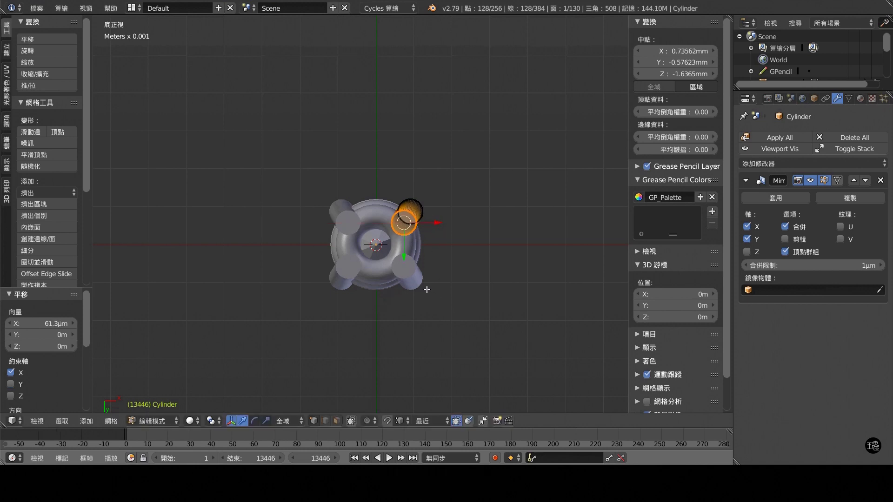
key(KP_1)
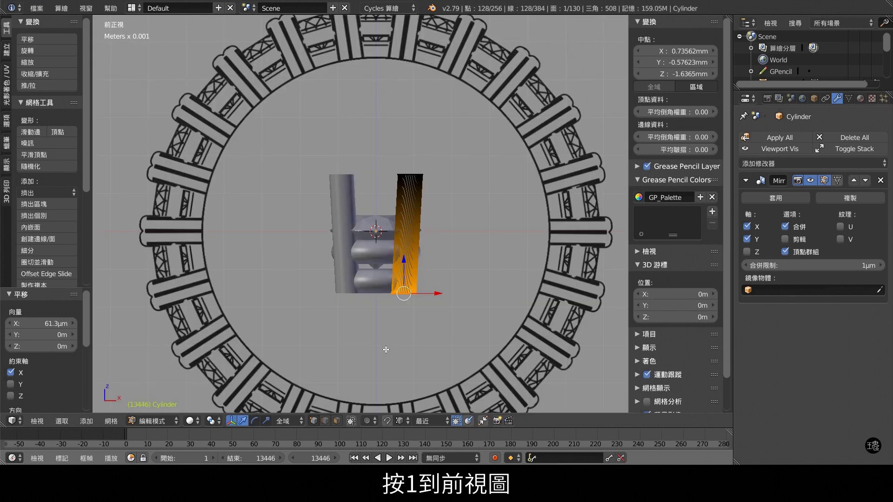
Step: Lower the prong's top vertices 0.343mm and move them to X 1.030mm, Y -0.969mm
key(a)
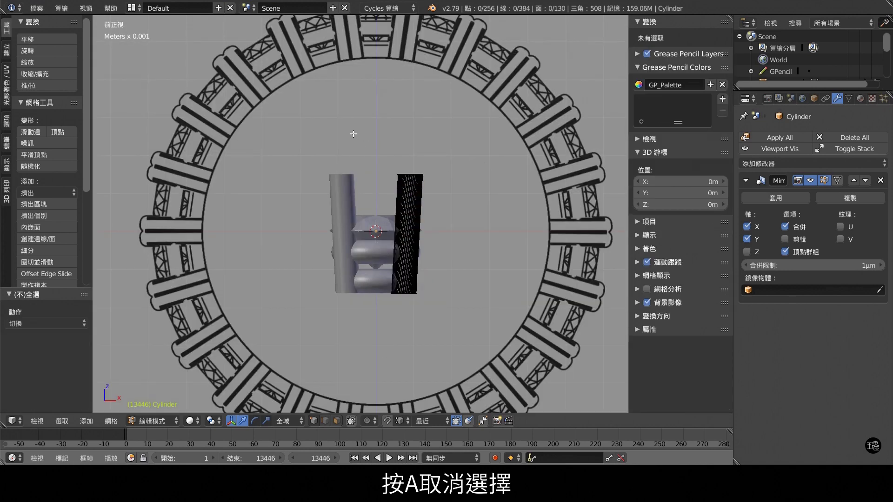
key(b)
drag(357, 139, 478, 200)
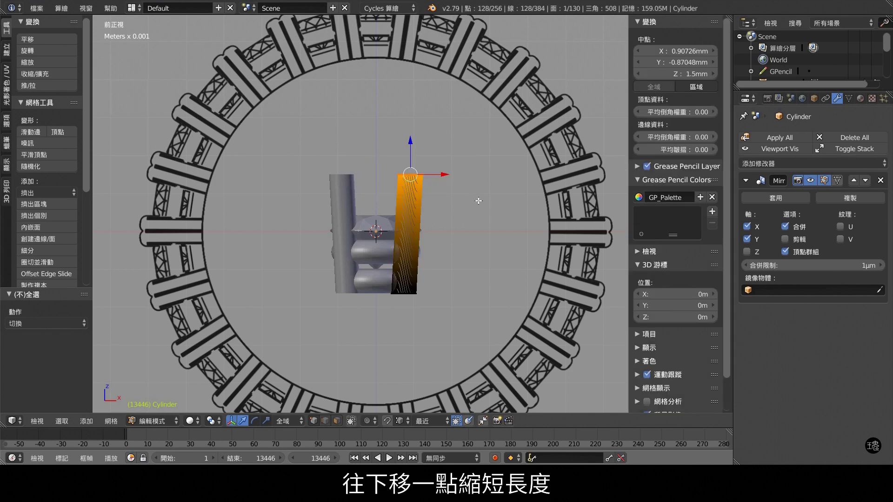
drag(411, 140, 411, 154)
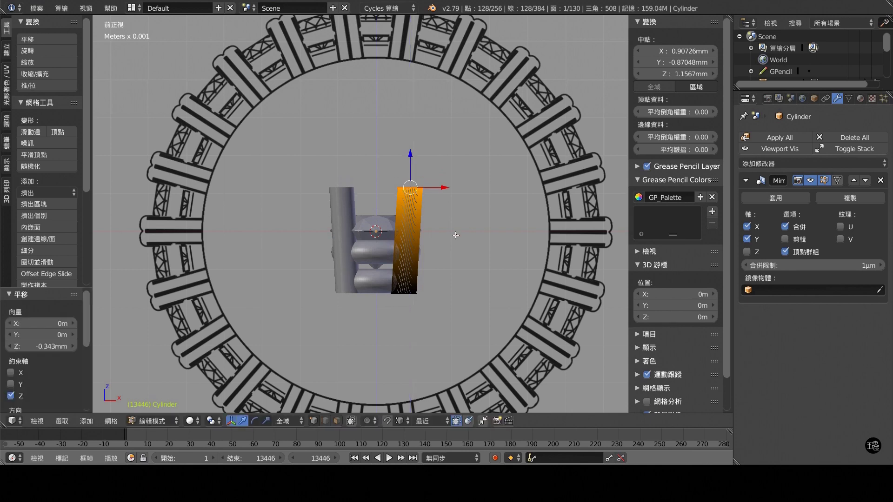
key(KP_7)
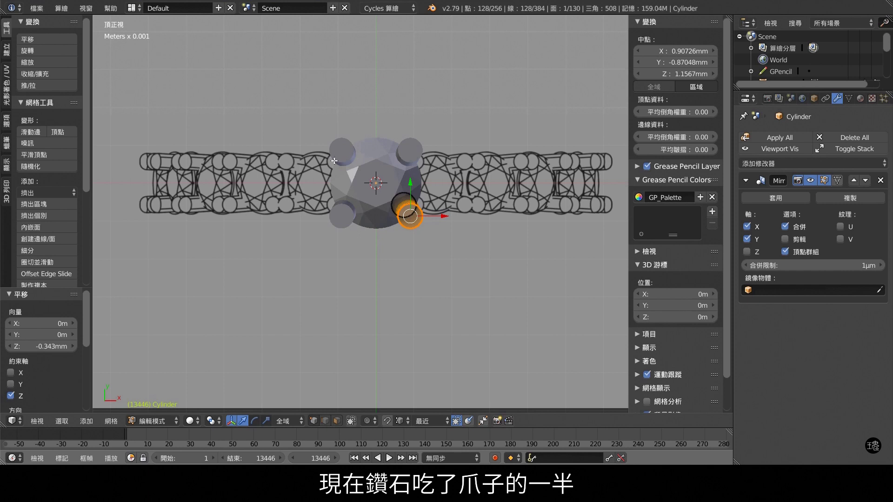
drag(444, 216, 450, 216)
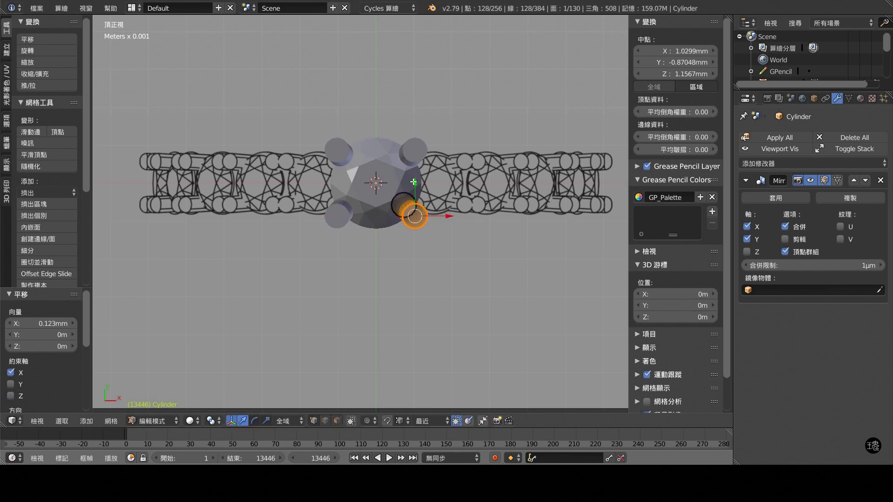
drag(414, 182, 415, 185)
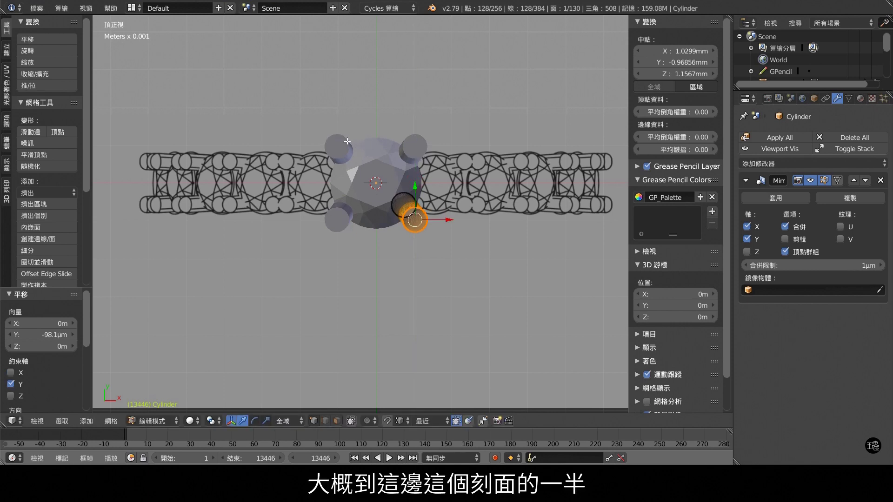
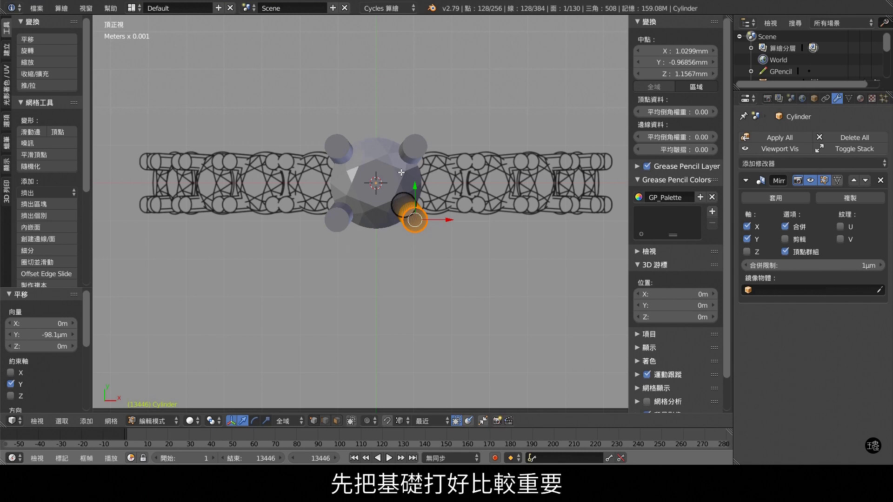
Step: From the front view, bevel the prong top into a rounded dome with 12 segments
key(KP_1)
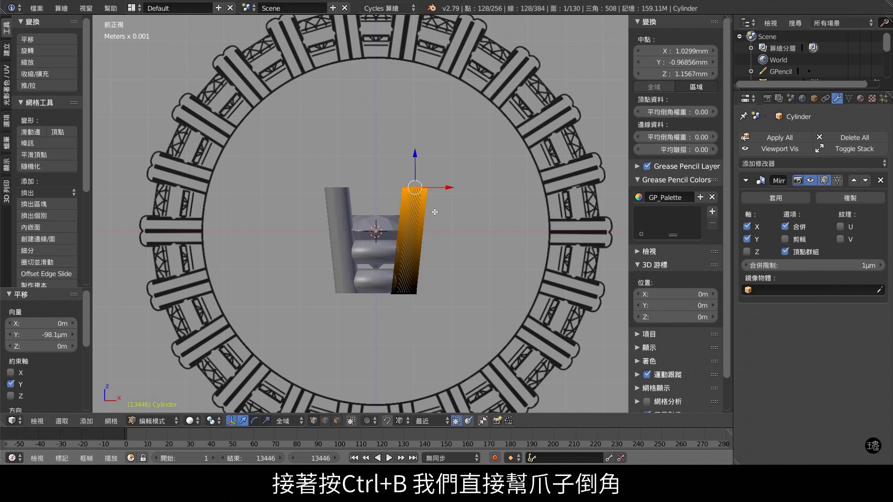
key(ctrl+b)
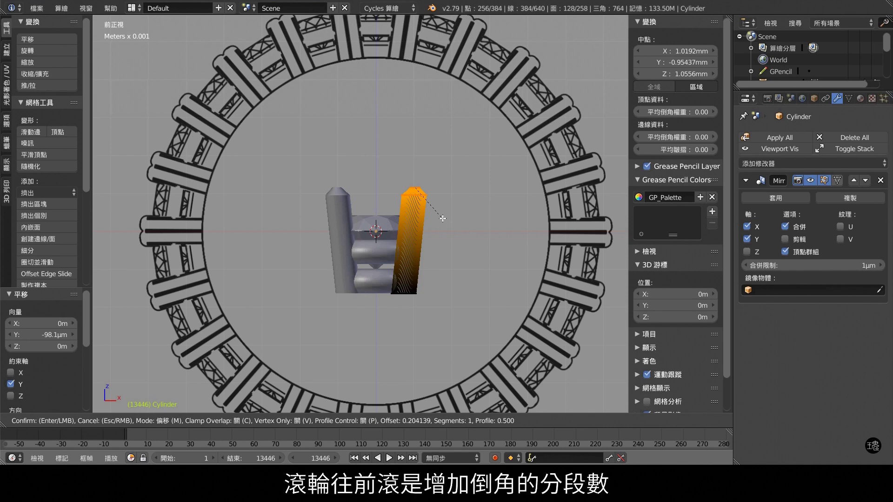
scroll(442, 218, up, 2)
scroll(442, 219, up, 2)
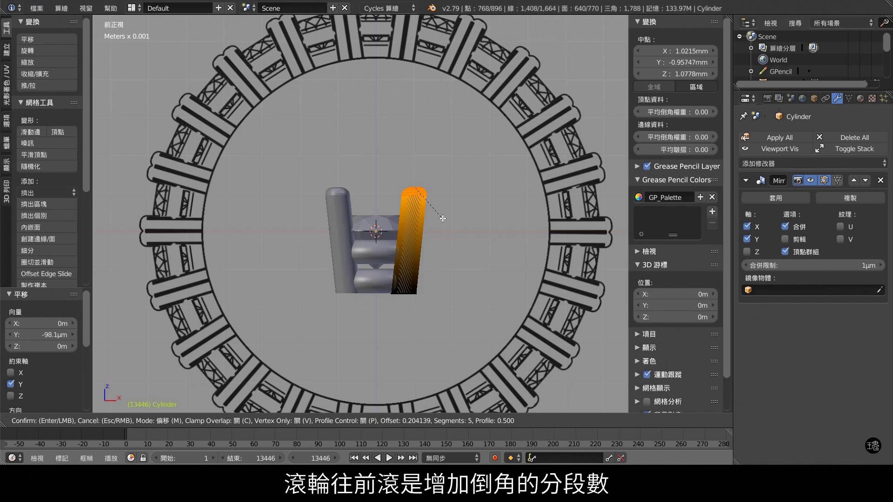
scroll(442, 218, down, 1)
scroll(442, 218, down, 1)
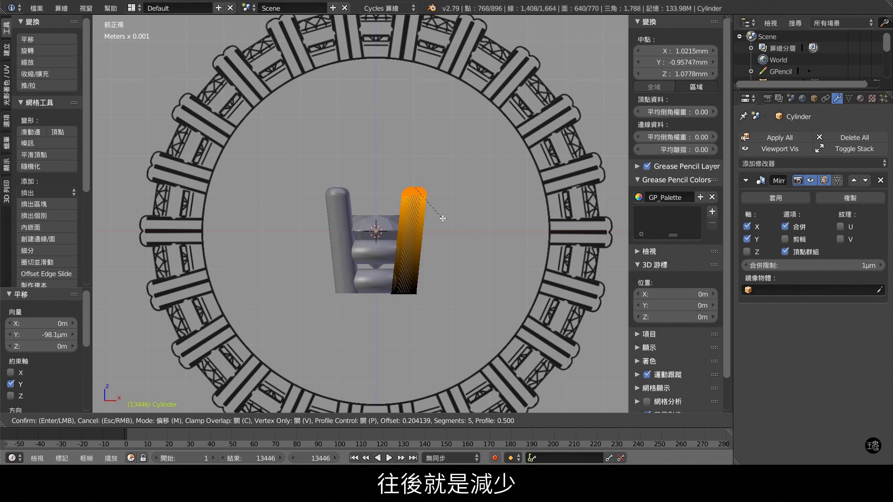
scroll(443, 218, up, 2)
scroll(443, 218, up, 2)
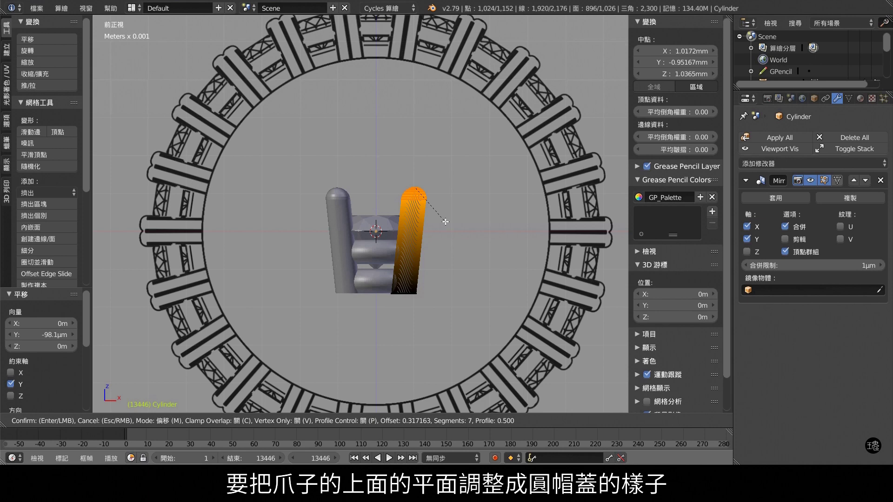
scroll(445, 222, up, 2)
scroll(445, 222, up, 2)
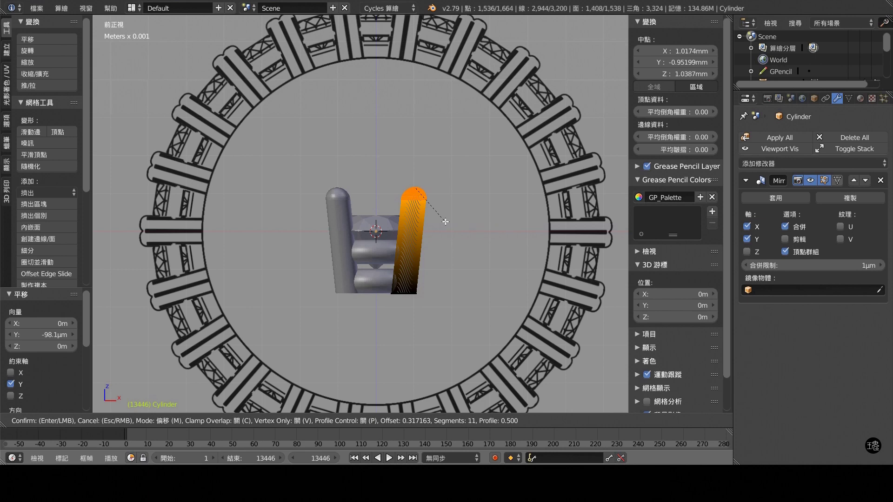
scroll(445, 222, up, 1)
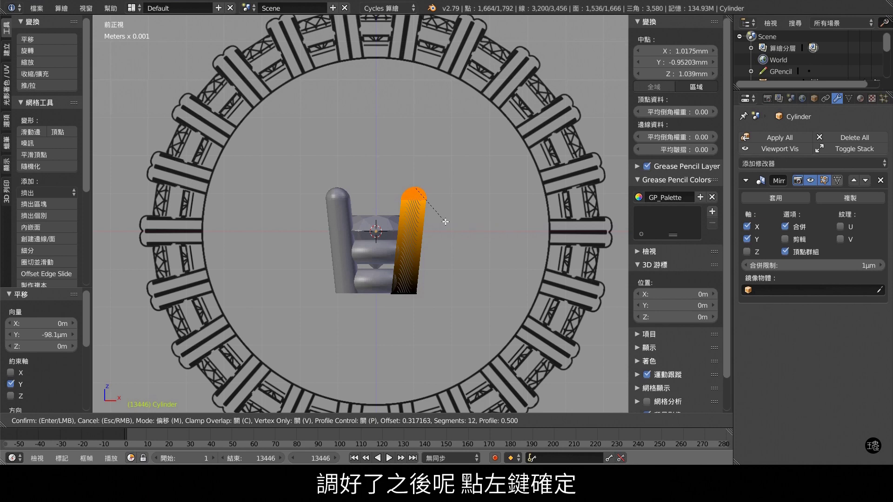
click(445, 222)
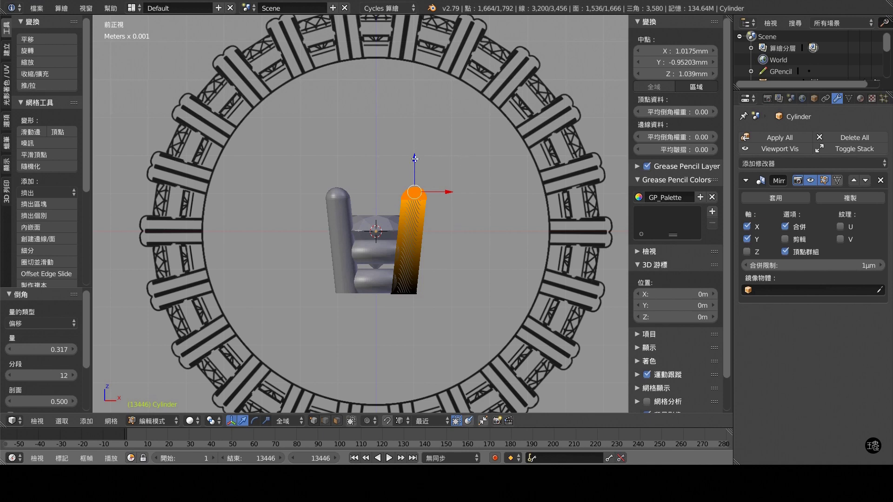
Step: Lower the prong top about 0.405mm along Z and return to Object Mode
drag(415, 159, 413, 171)
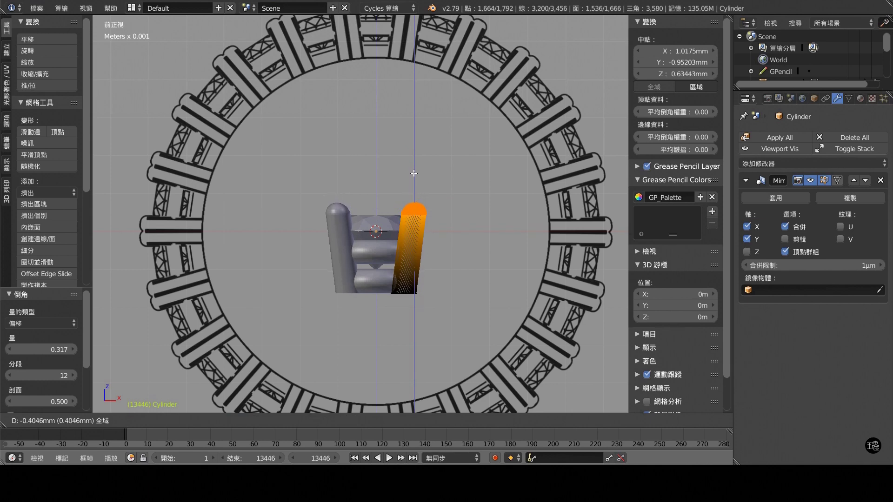
drag(414, 171, 414, 174)
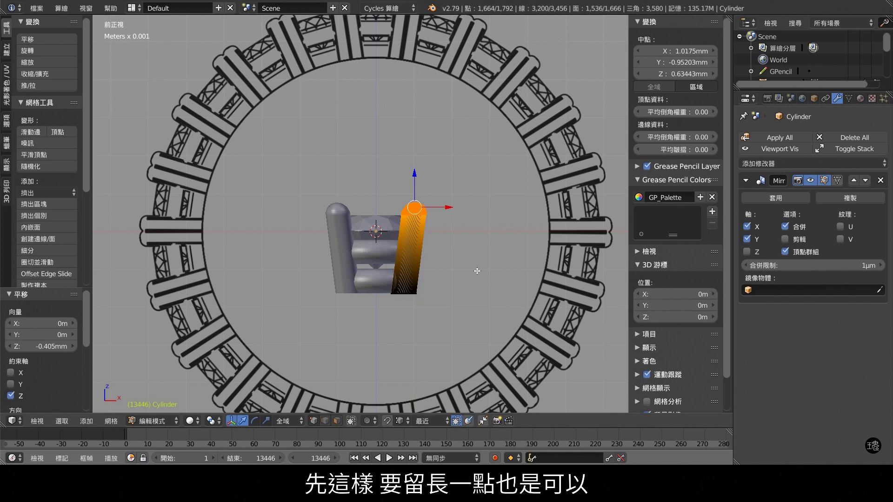
key(Tab)
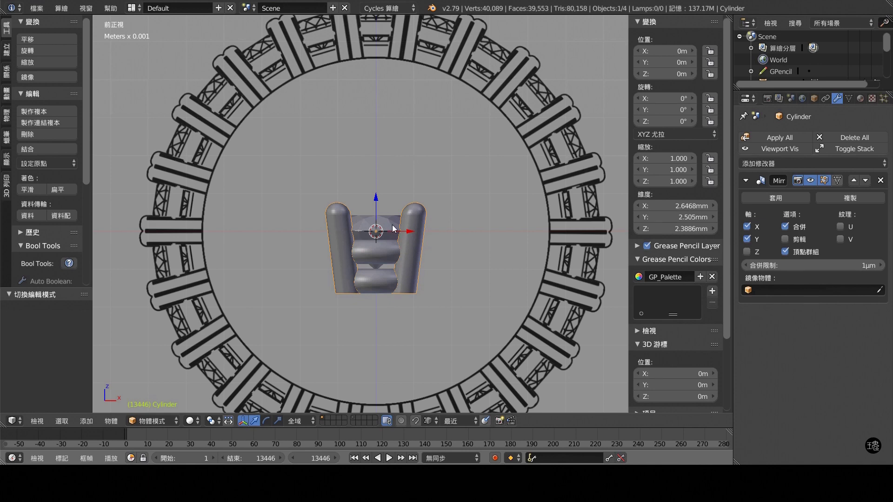
Step: Add a cylinder with 128 vertices and a radius of 16/2 (8mm)
right_click(394, 277)
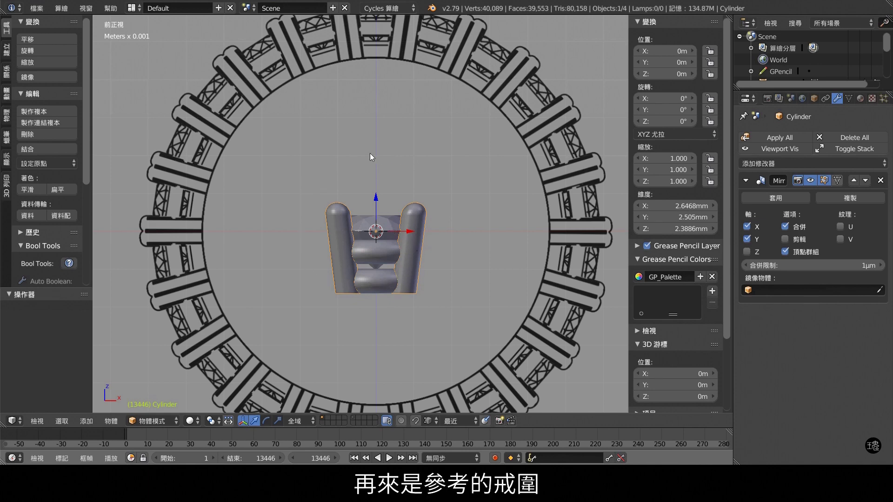
key(shift+a)
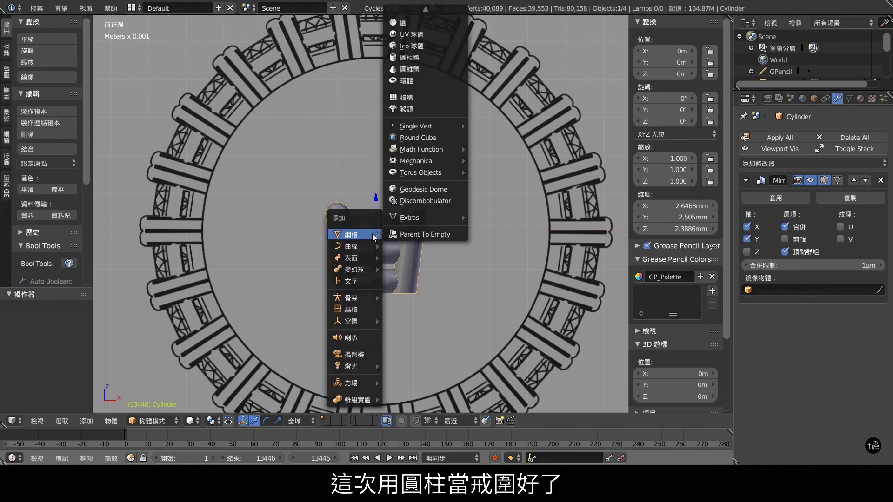
click(425, 59)
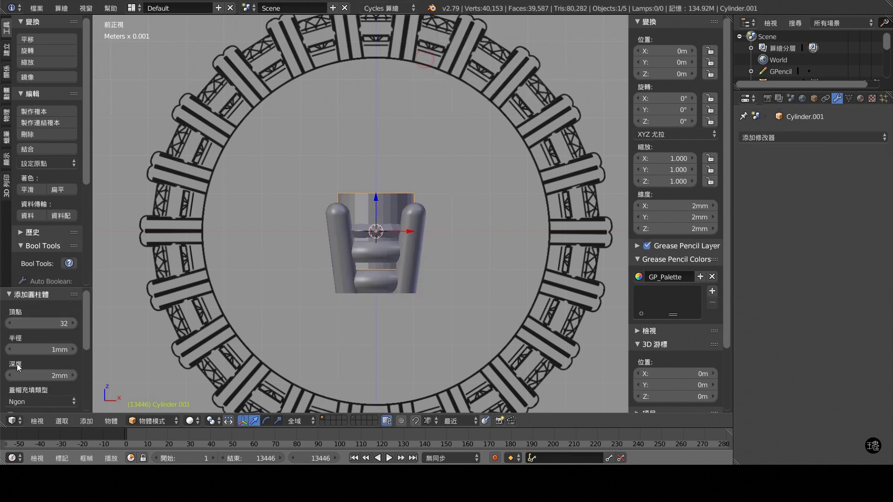
click(49, 325)
text(1)
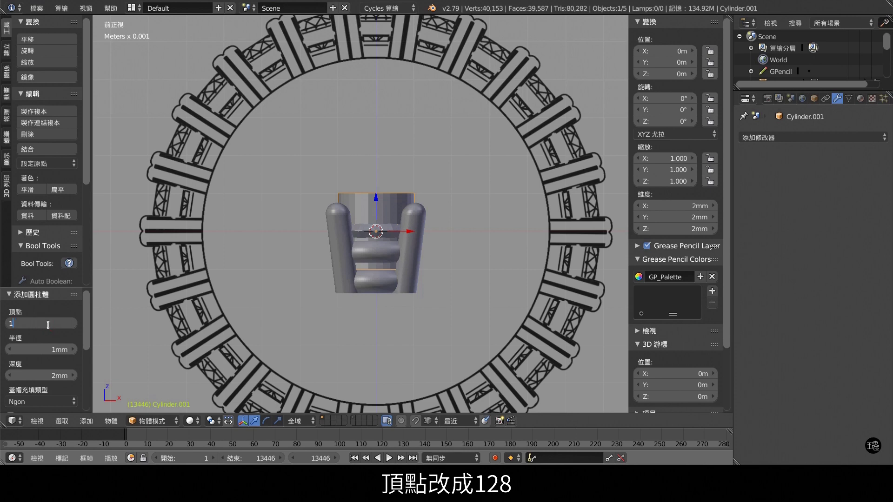
text(28)
key(Return)
click(49, 346)
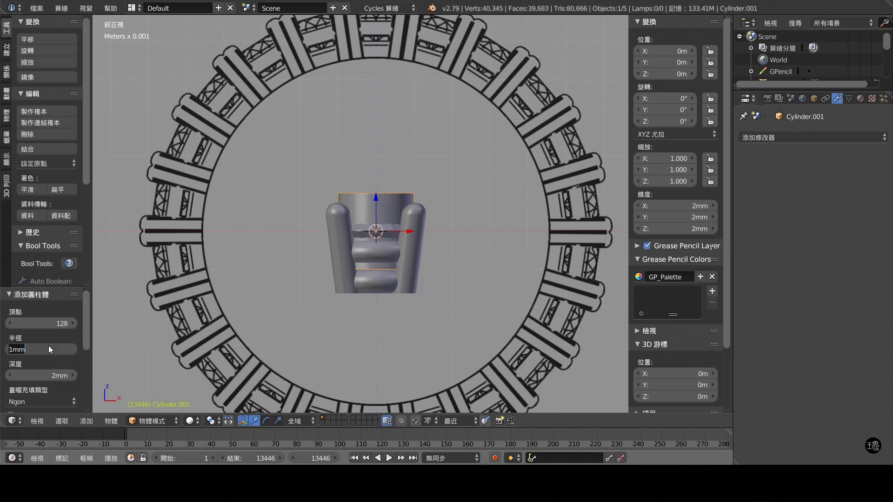
text(1)
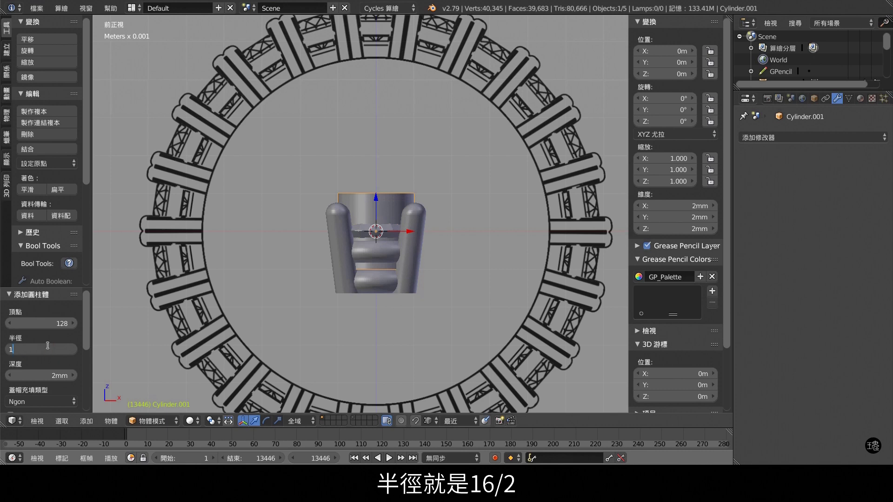
text(6/2)
key(Return)
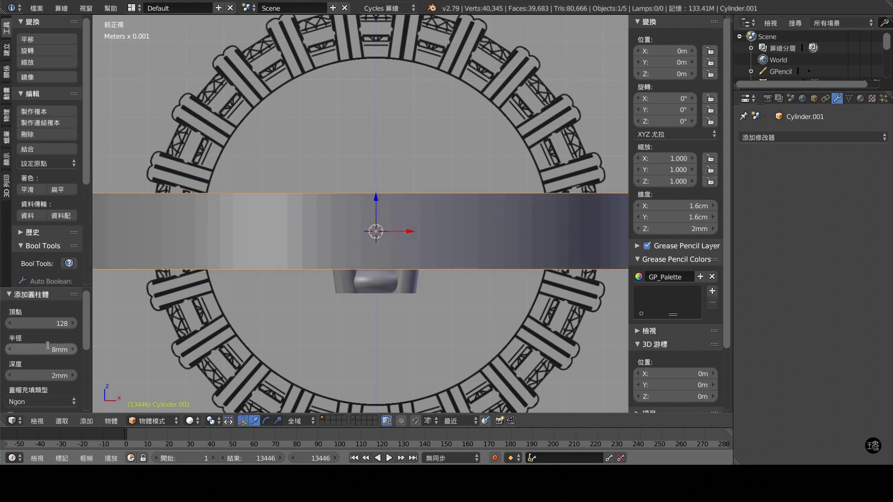
Step: Align the cylinder to the front view and give it a 30mm depth
scroll(43, 361, down, 2)
scroll(45, 360, down, 2)
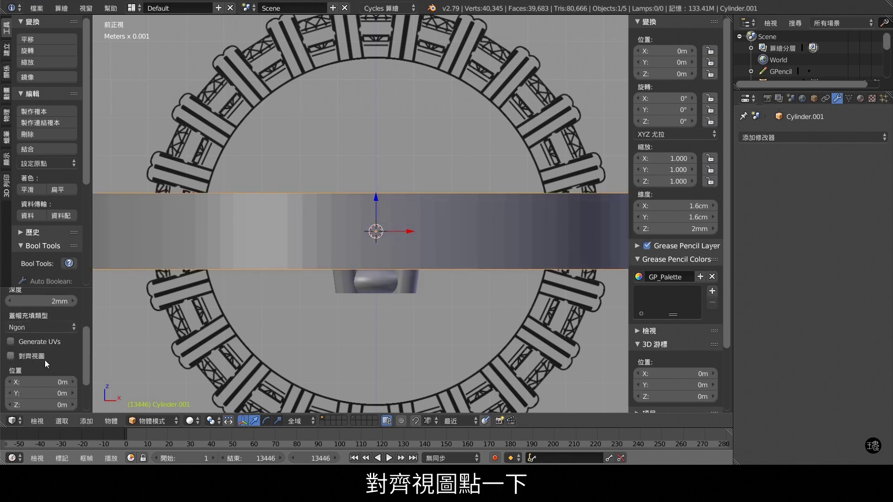
click(11, 356)
scroll(42, 342, up, 2)
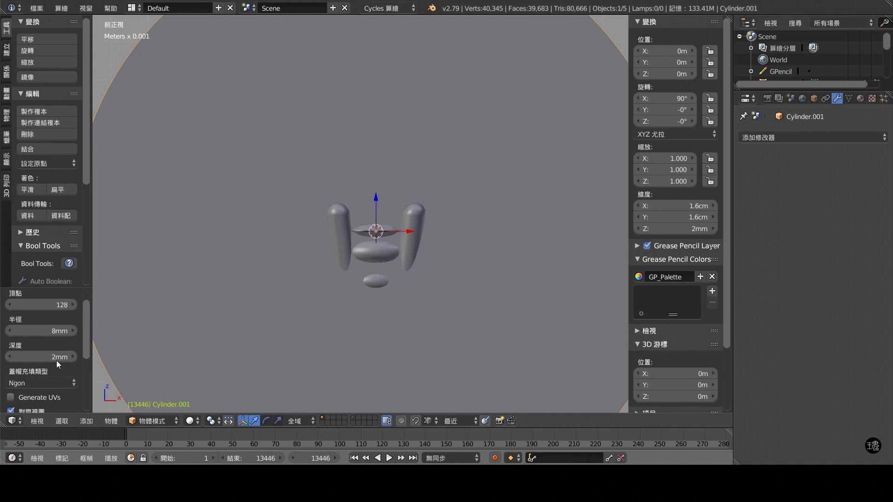
click(51, 358)
text(3)
text(0)
key(Return)
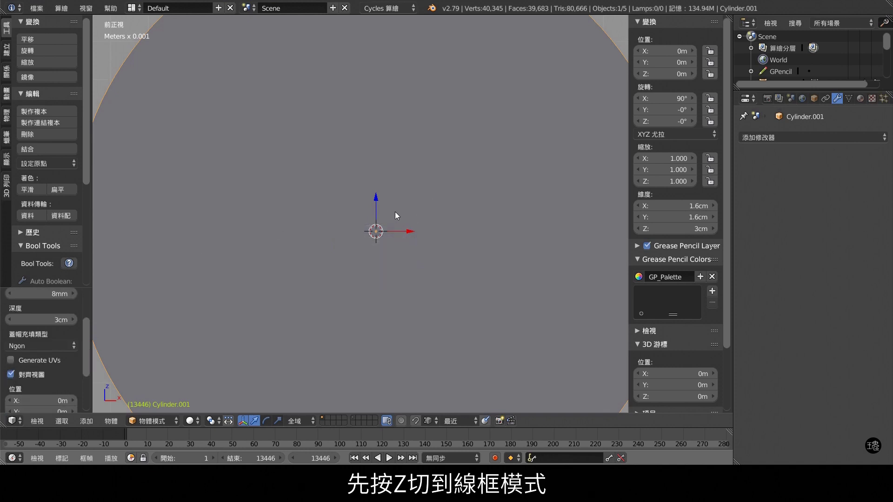
Step: Switch to wireframe and box-select the prong setting and gemstone area
key(z)
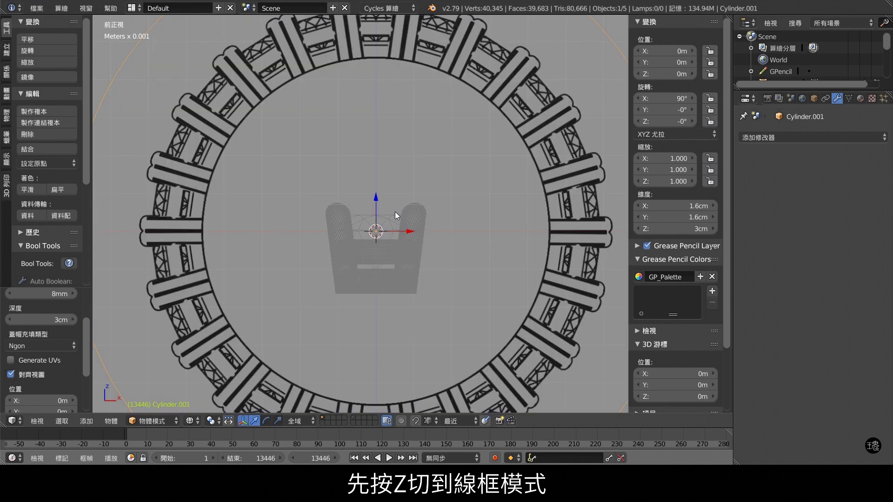
key(a)
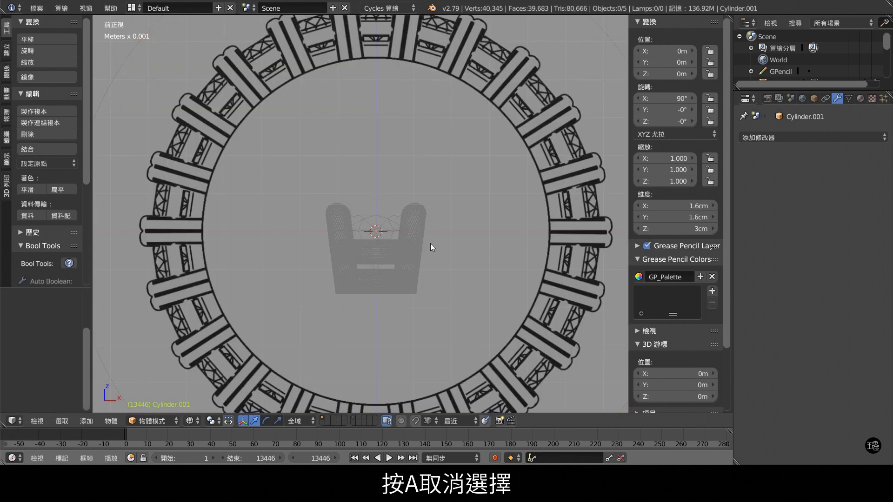
key(b)
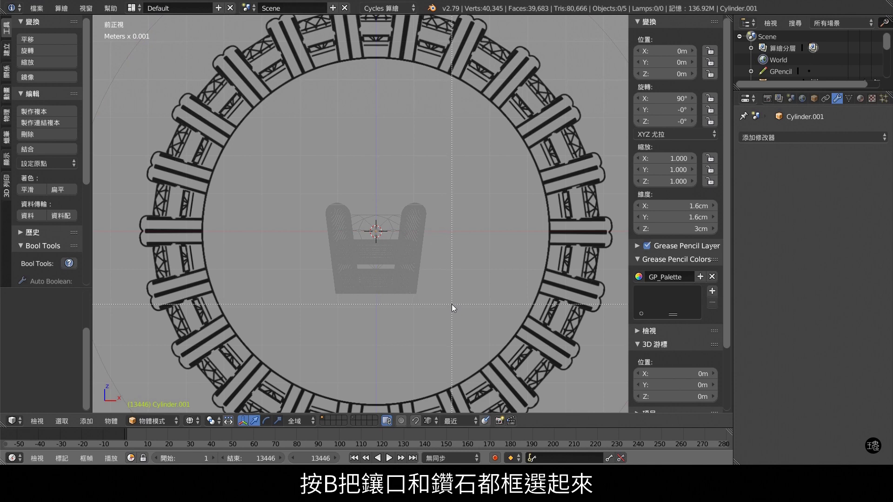
mouse_move(453, 305)
mouse_down()
mouse_move(417, 302)
mouse_move(297, 177)
mouse_up()
scroll(402, 153, down, 5)
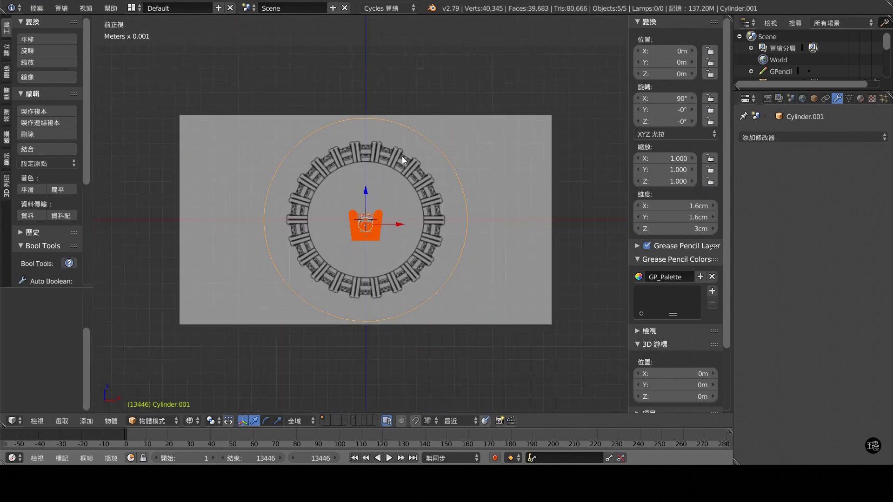
scroll(401, 156, down, 1)
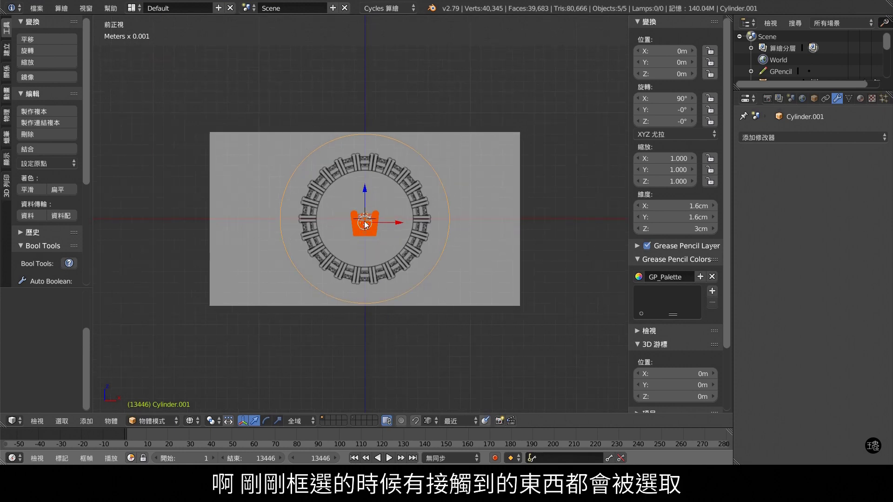
Step: Select the prong setting, both jump-ring links and the gemstone individually
key(a)
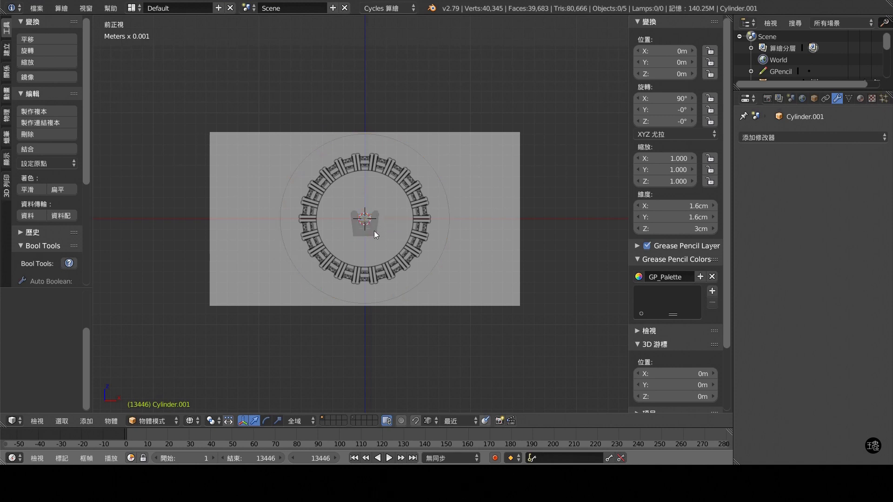
right_click(375, 230)
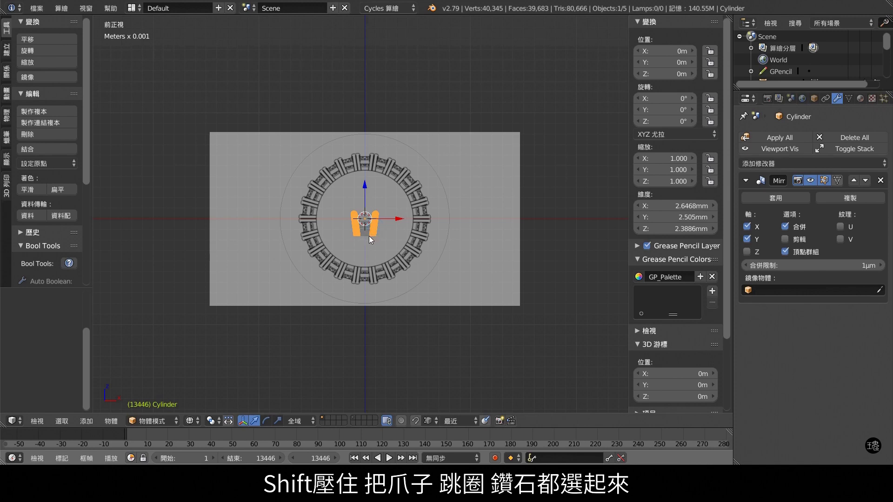
shift+right_click(365, 232)
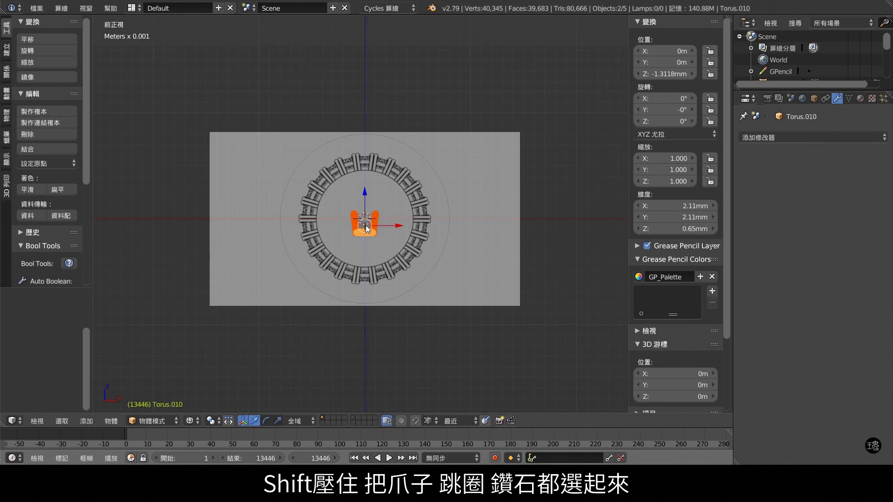
shift+right_click(367, 227)
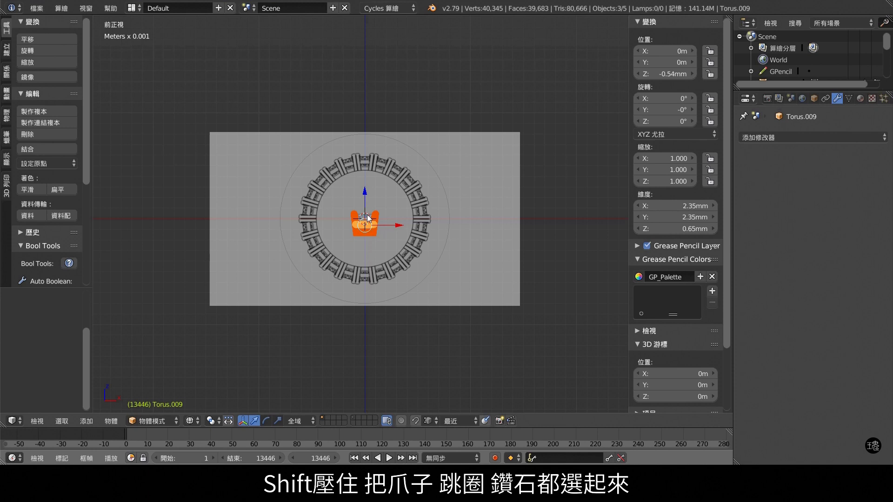
shift+right_click(368, 218)
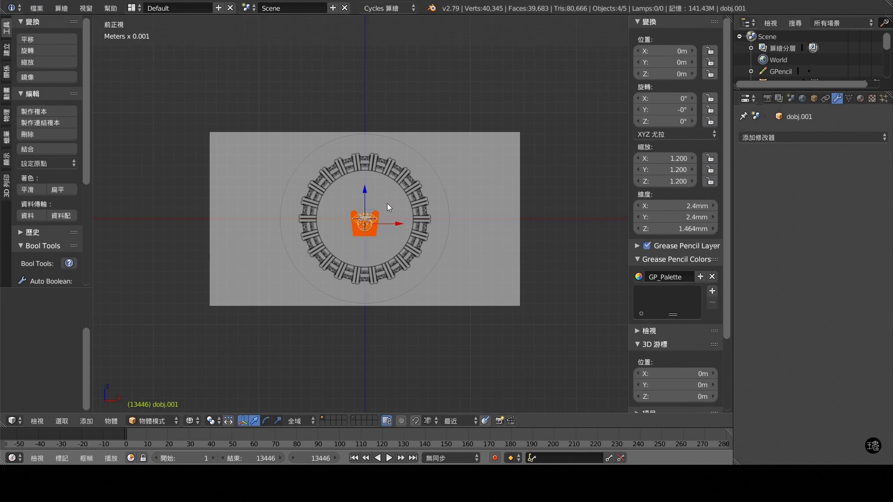
Step: Move the gem, prong and link group up about 9.66mm to the ring top
drag(364, 189, 375, 88)
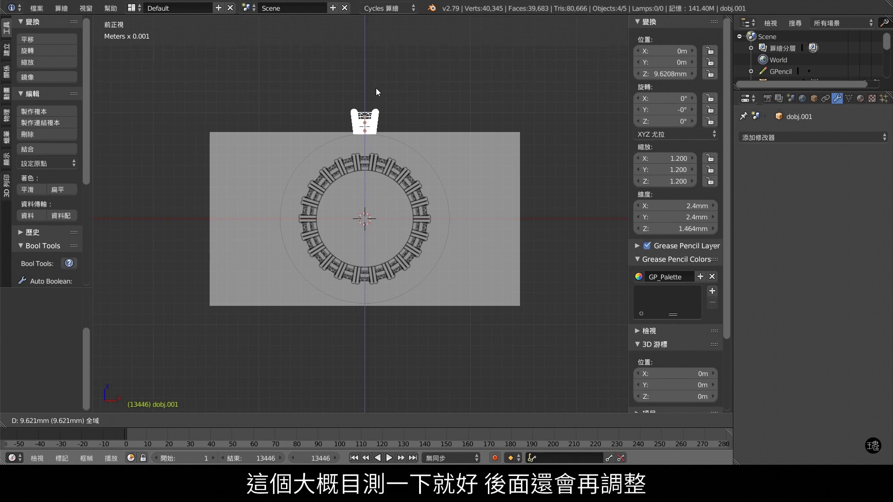
drag(375, 88, 376, 87)
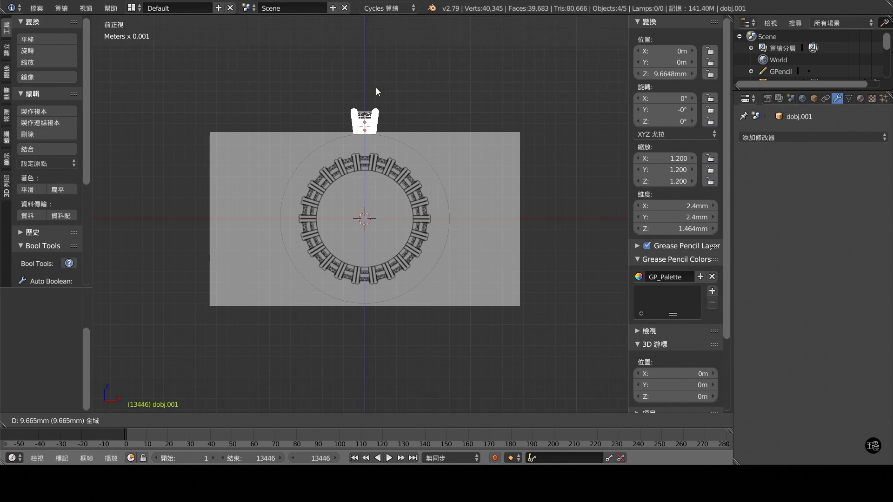
drag(376, 87, 386, 92)
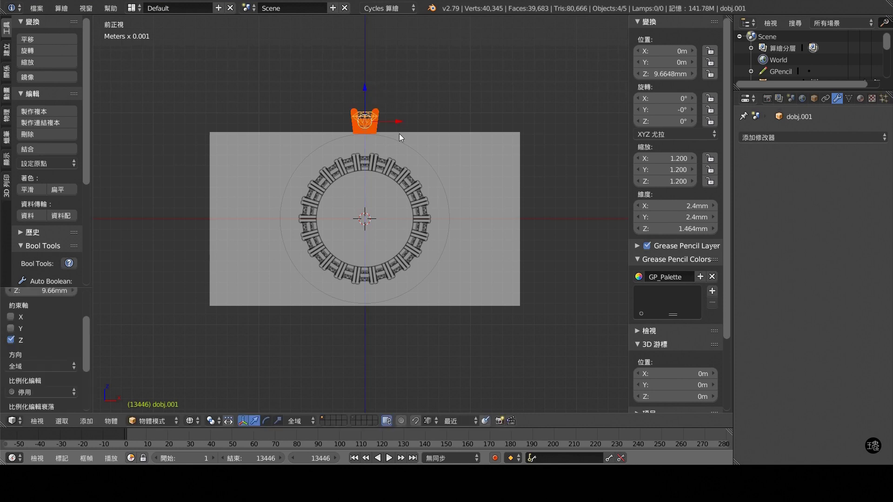
scroll(361, 106, up, 1)
scroll(363, 107, up, 2)
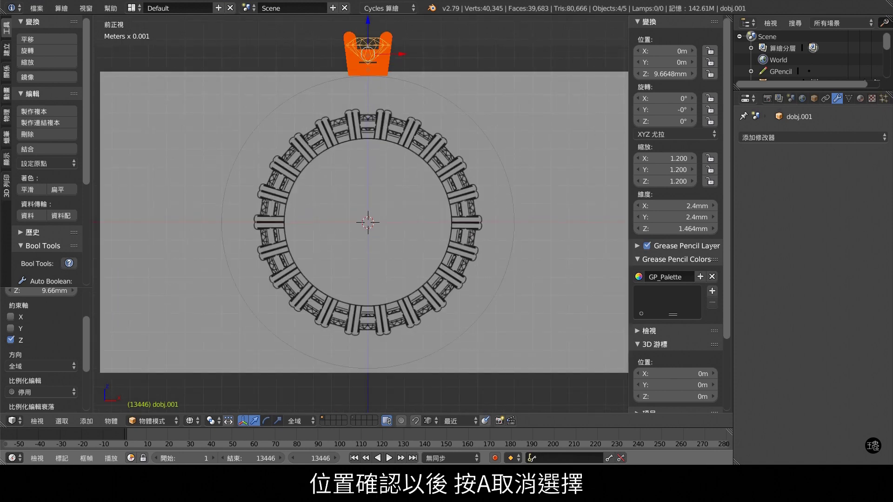
Step: Deselect all, return to solid shading, and select the ring disc
key(a)
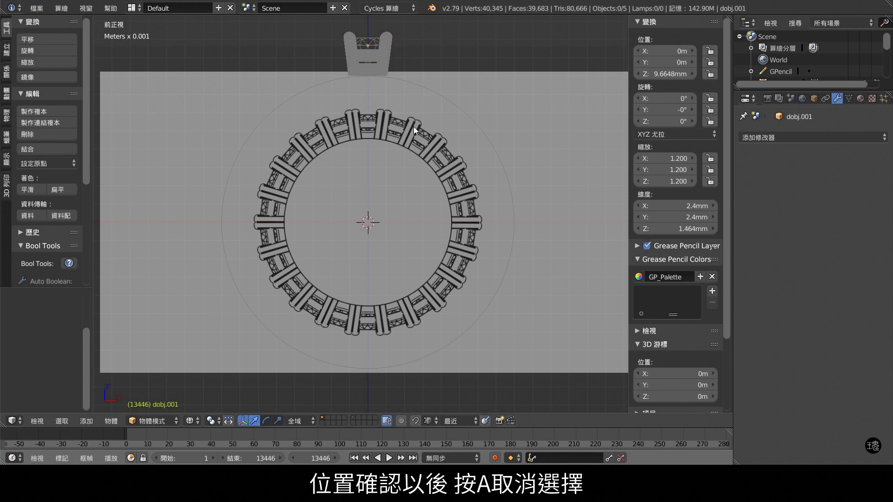
key(z)
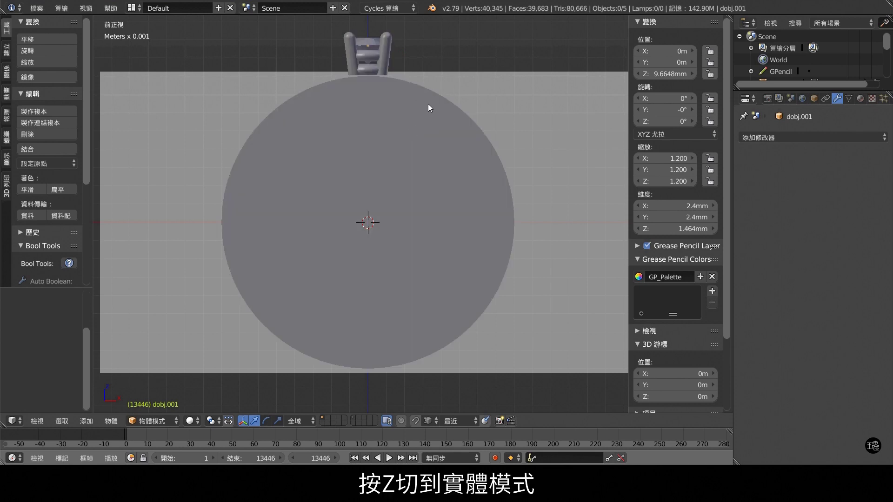
right_click(423, 99)
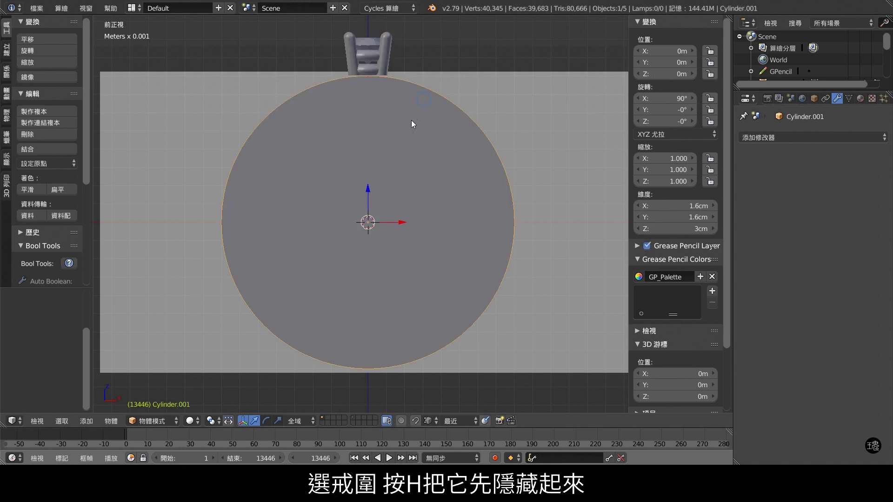
Step: Hide the ring disc and add a plain-axes Empty at the origin
key(h)
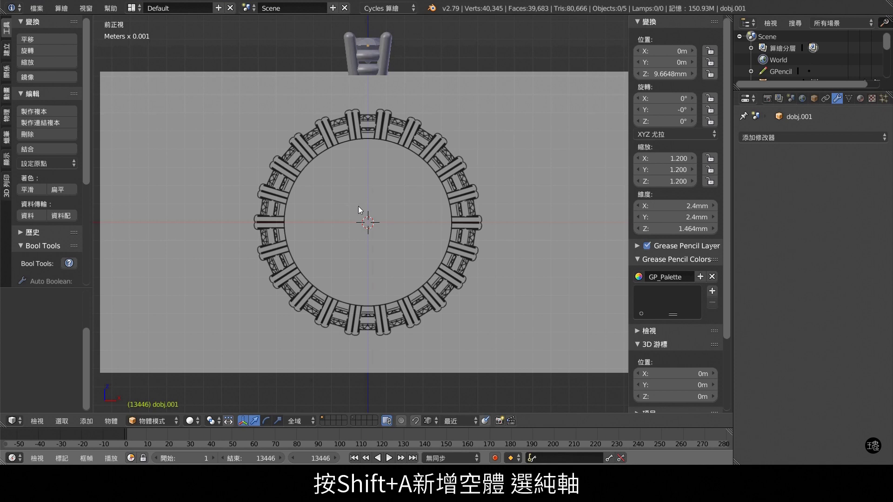
key(shift+a)
mouse_move(338, 294)
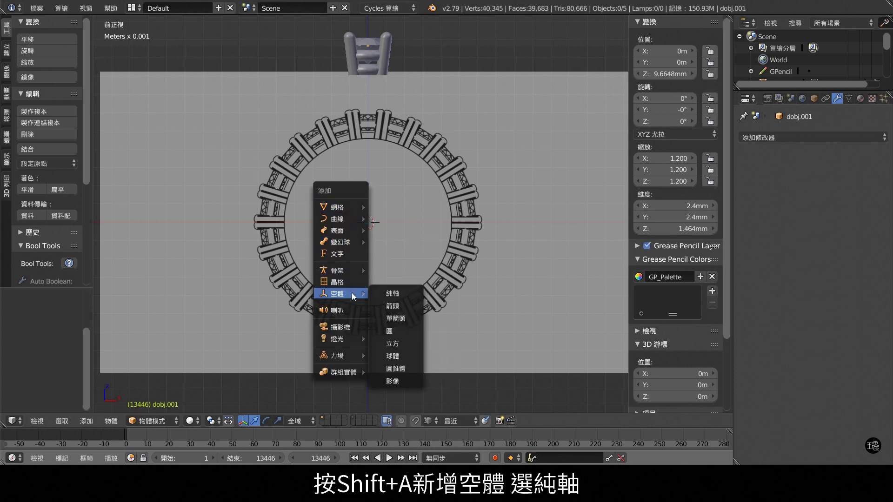
click(396, 293)
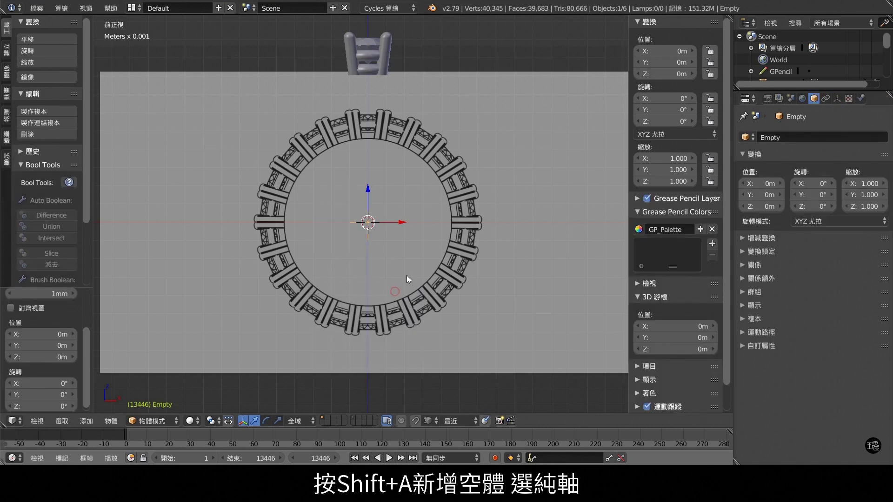
Step: Give Torus.009 an Array modifier using the Empty as object offset, with Merge enabled
right_click(367, 59)
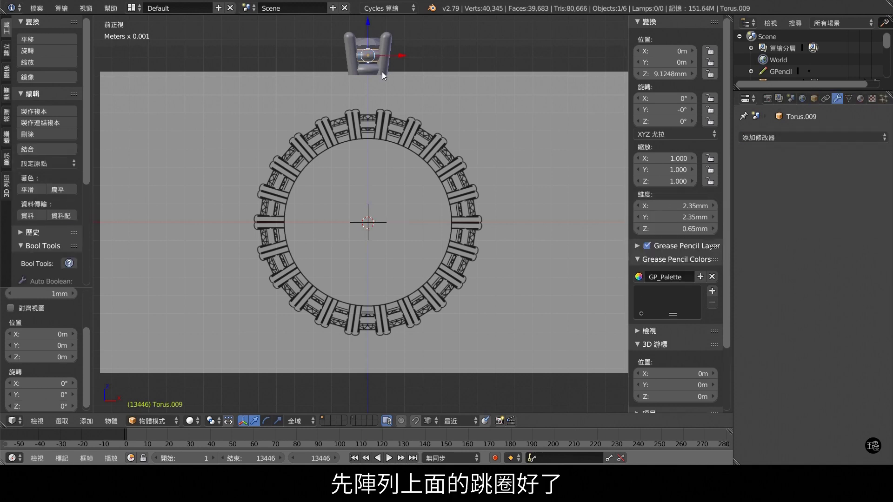
click(800, 136)
click(715, 165)
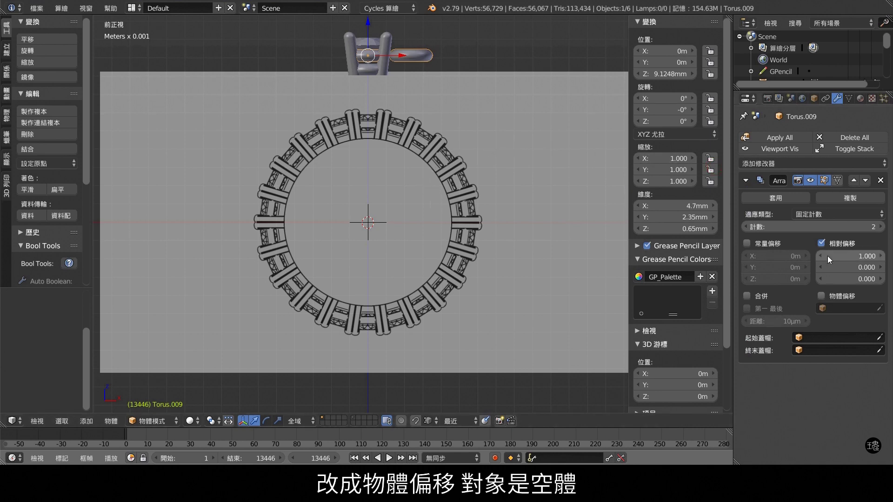
click(824, 244)
click(820, 296)
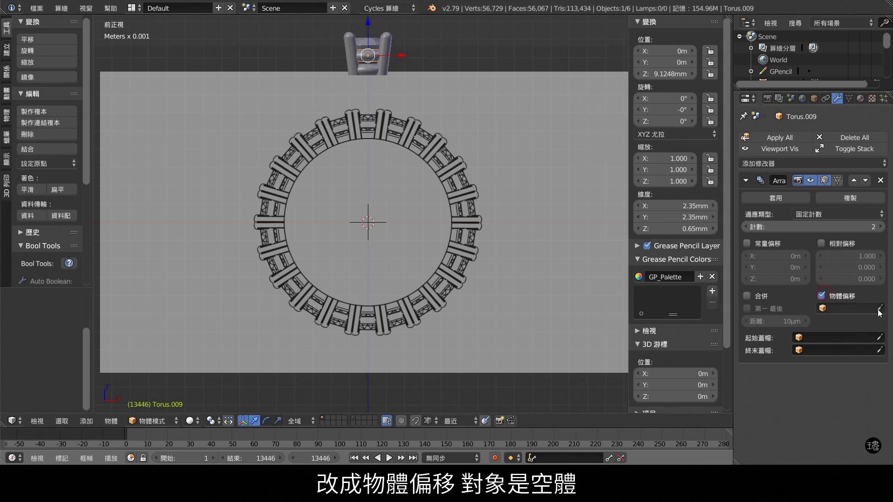
click(877, 306)
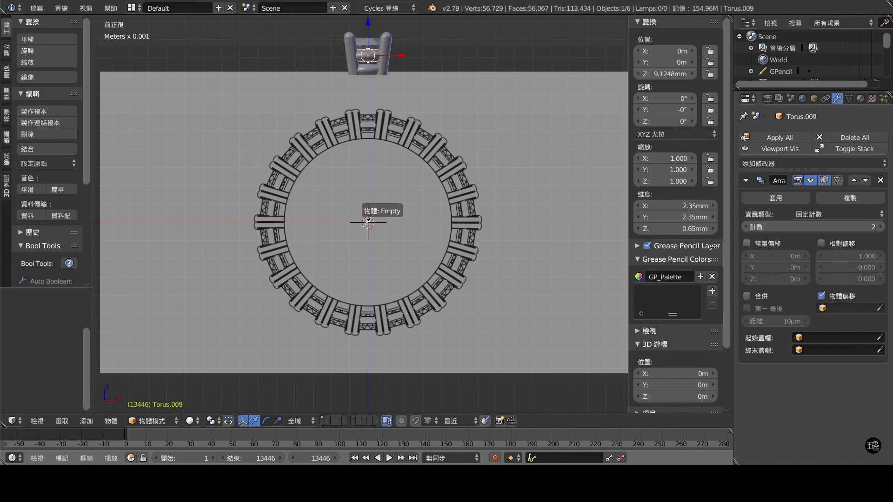
click(383, 232)
click(747, 295)
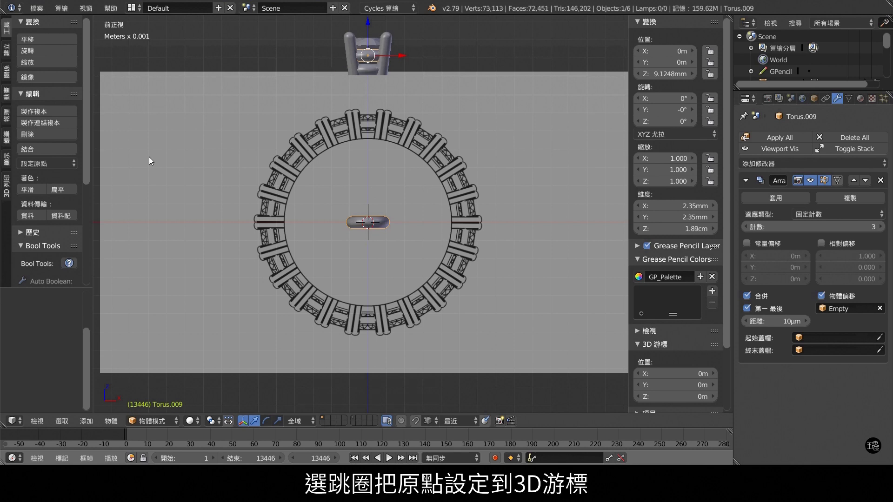
Step: Move the link's origin to the 3D cursor and set the array count to 12
click(49, 163)
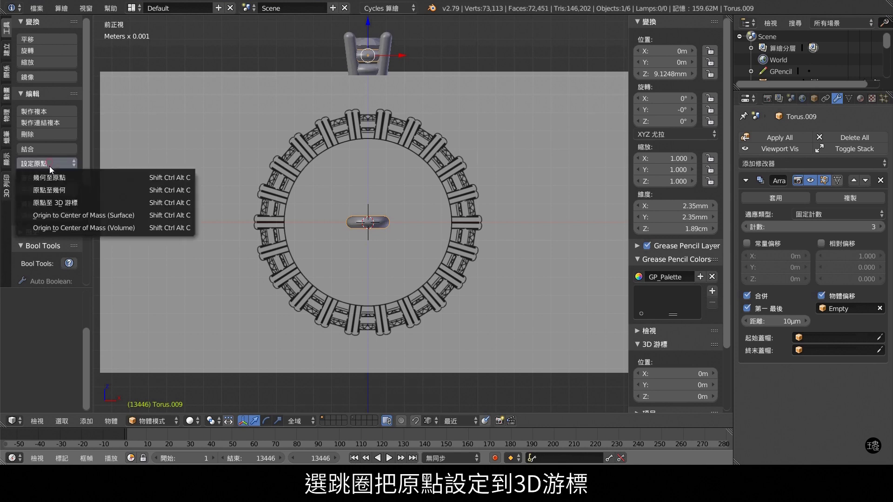
click(66, 203)
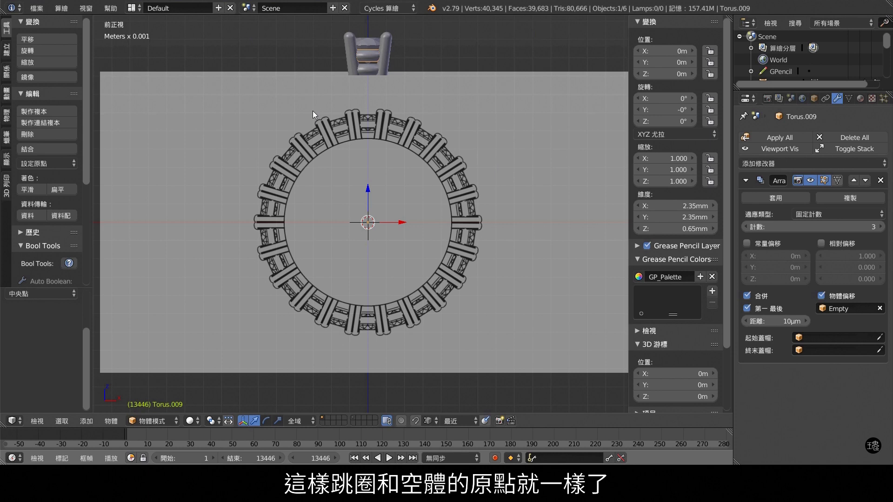
click(882, 227)
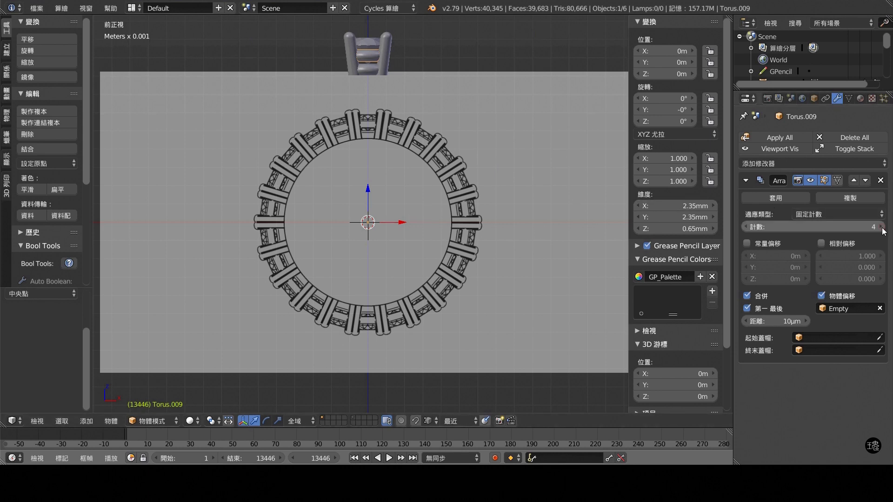
click(882, 227)
click(882, 226)
click(882, 227)
click(882, 227)
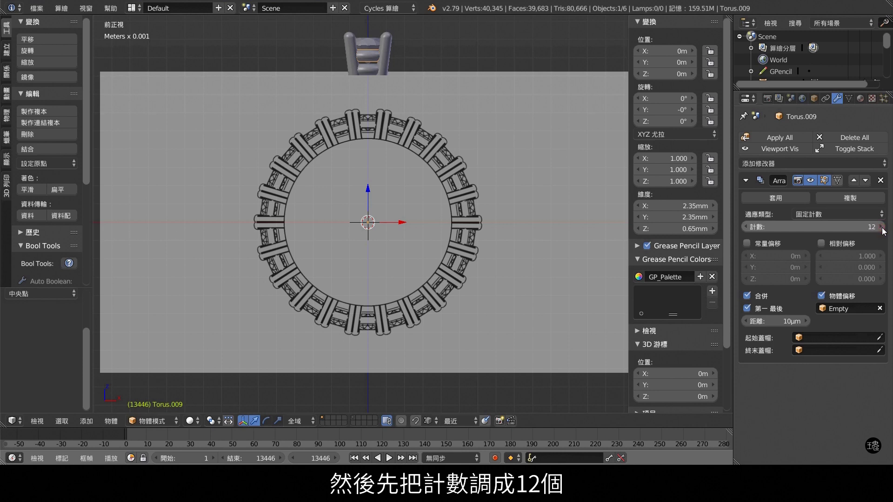
Step: Rotate the Empty to 14.8° on Y so the links curve around the ring
right_click(372, 223)
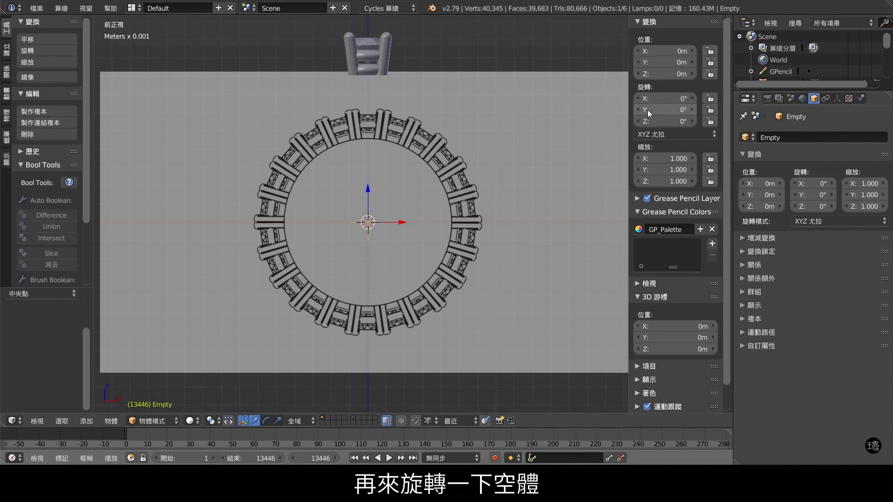
drag(647, 110, 700, 124)
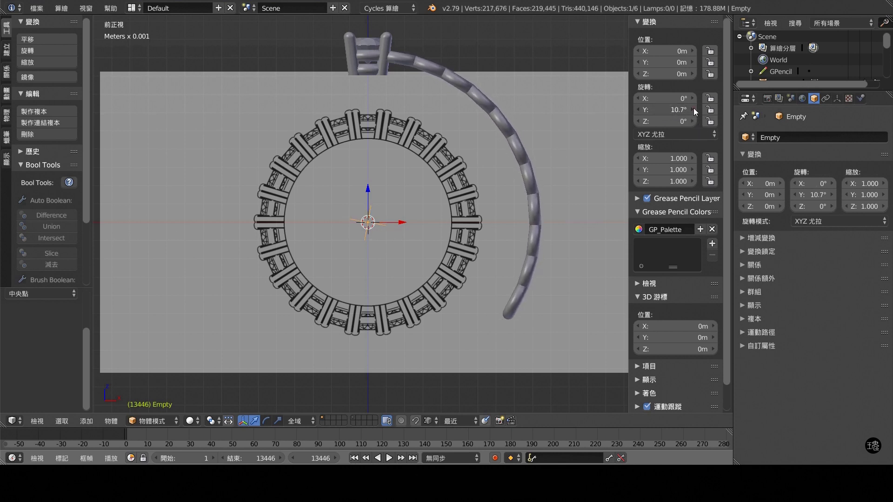
click(693, 109)
click(693, 110)
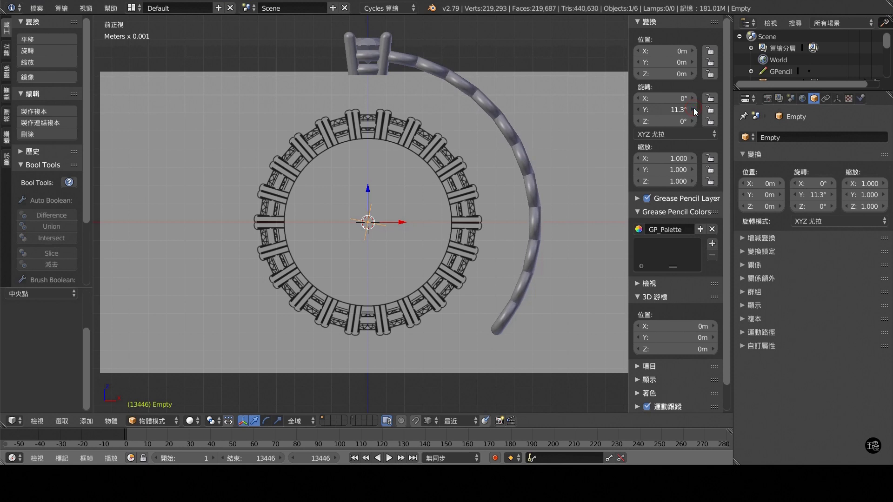
click(693, 110)
click(694, 109)
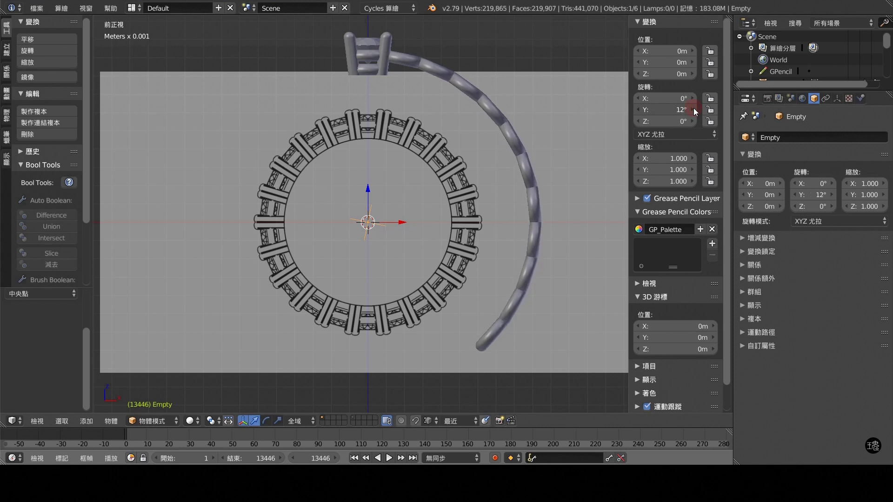
click(693, 110)
click(693, 110)
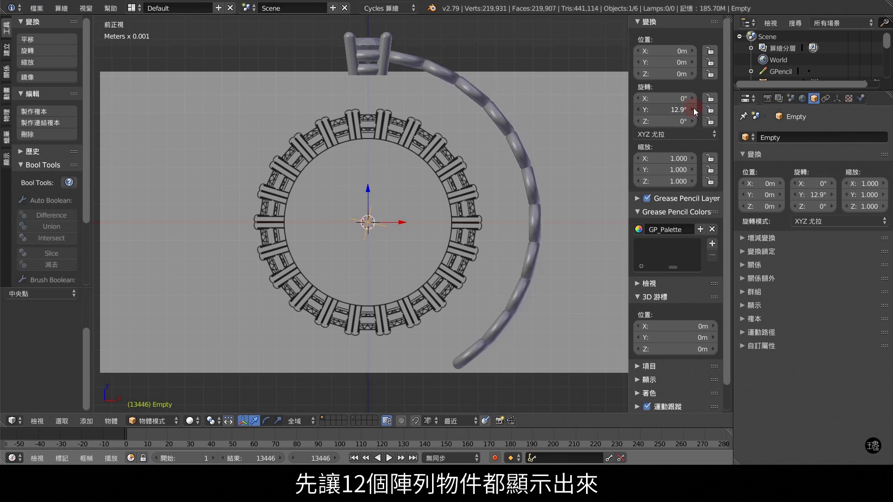
click(693, 110)
click(694, 110)
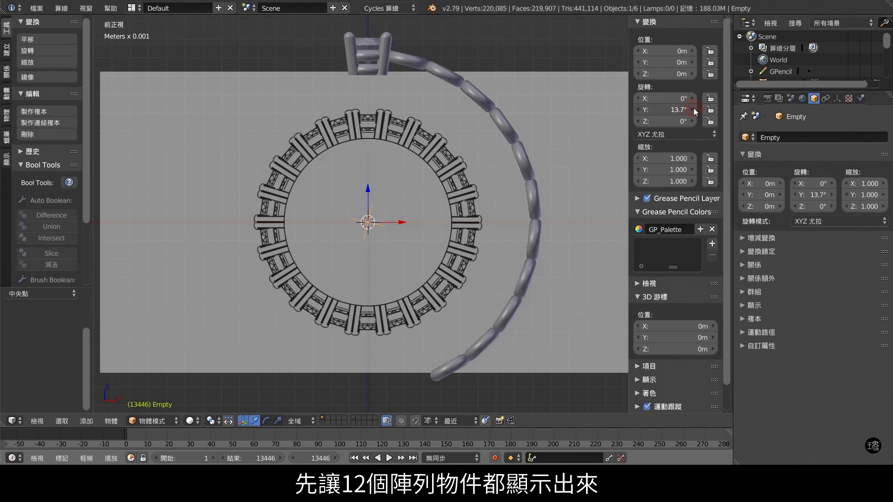
click(693, 110)
click(693, 110)
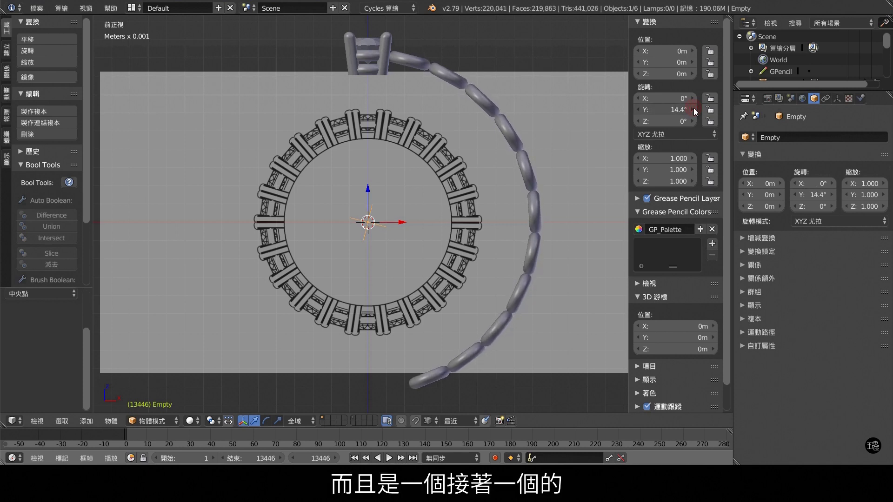
click(693, 109)
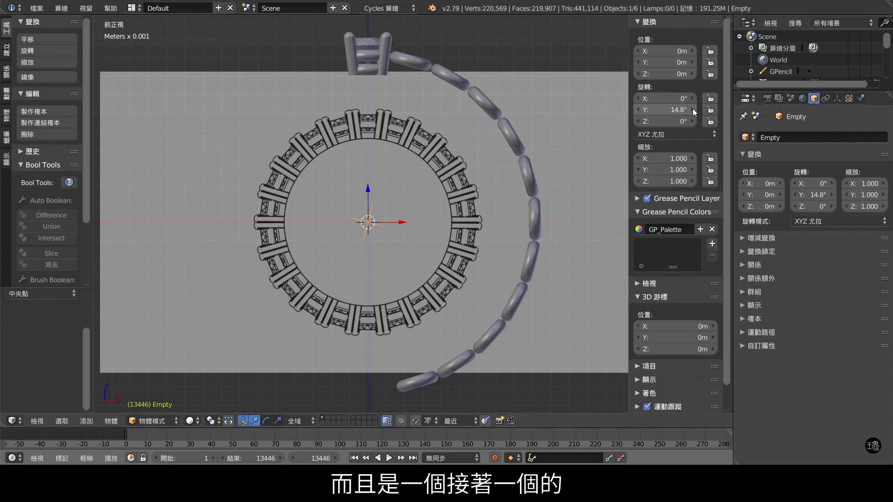
click(641, 111)
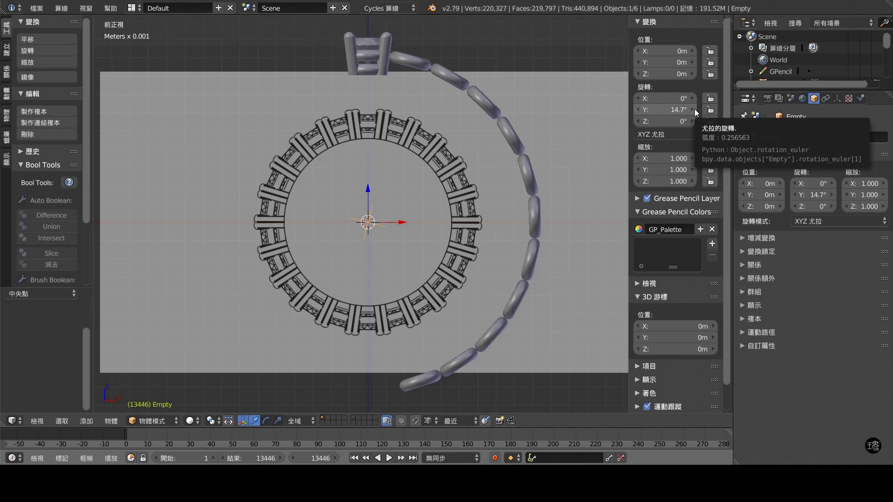
click(694, 109)
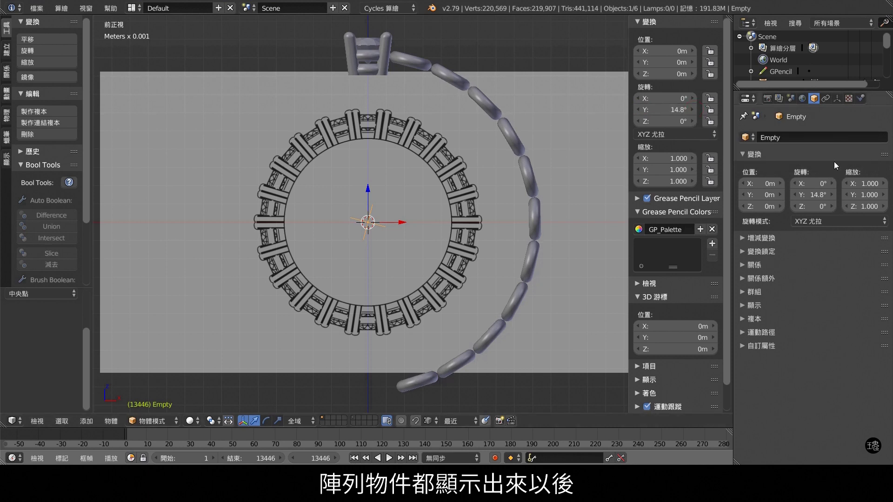
Step: Set the torus chain's array count to 24 to close the circle
click(420, 58)
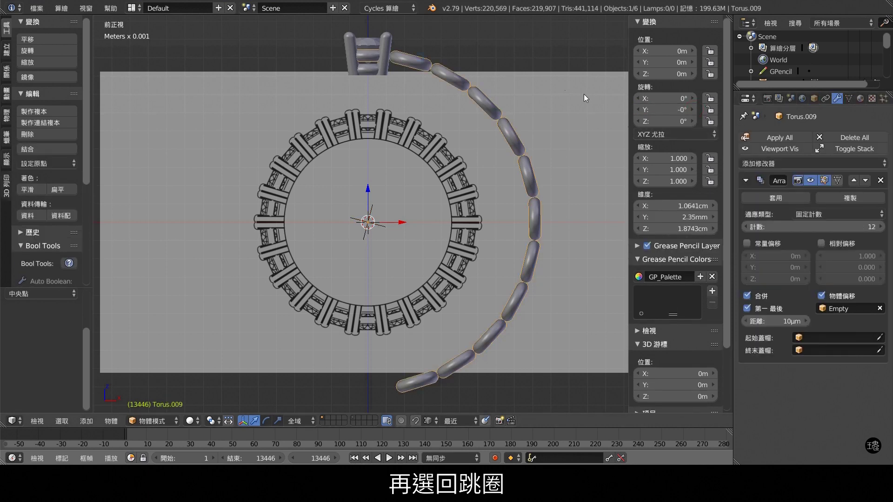
click(881, 227)
click(882, 227)
click(882, 227)
click(882, 226)
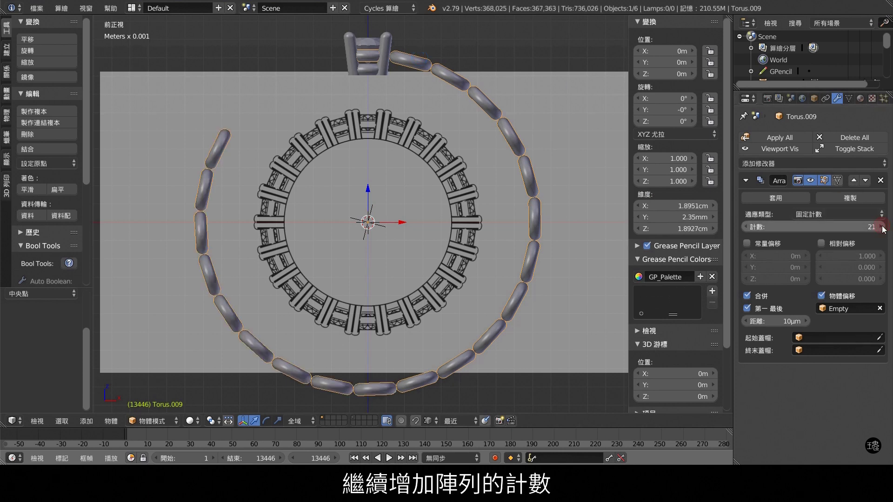
click(882, 227)
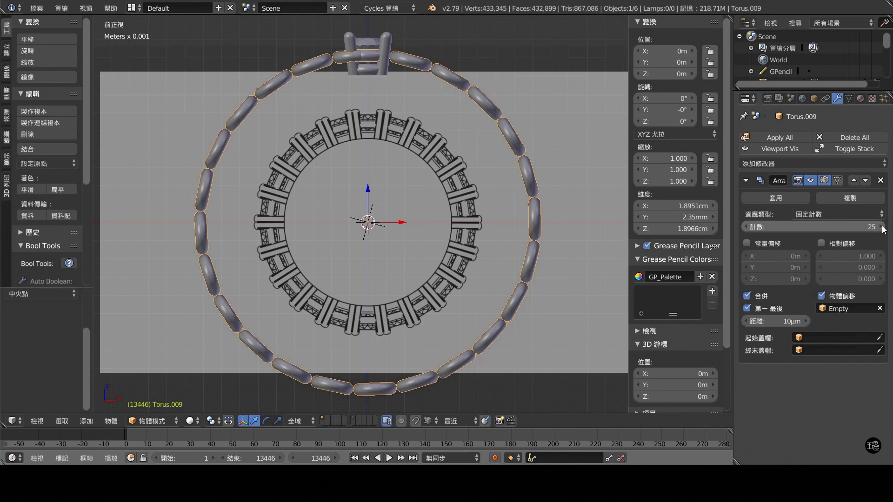
click(745, 227)
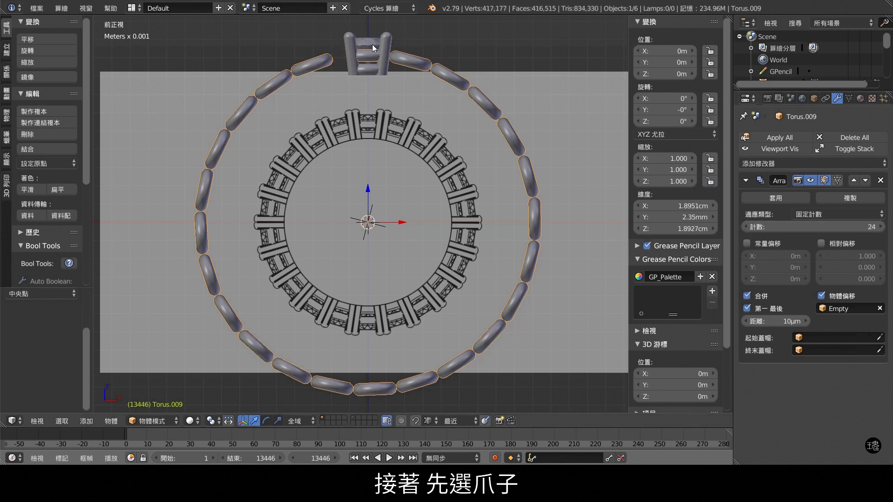
Step: Copy the torus chain's Array modifier onto the prong via Copy Selected Modifiers
right_click(390, 43)
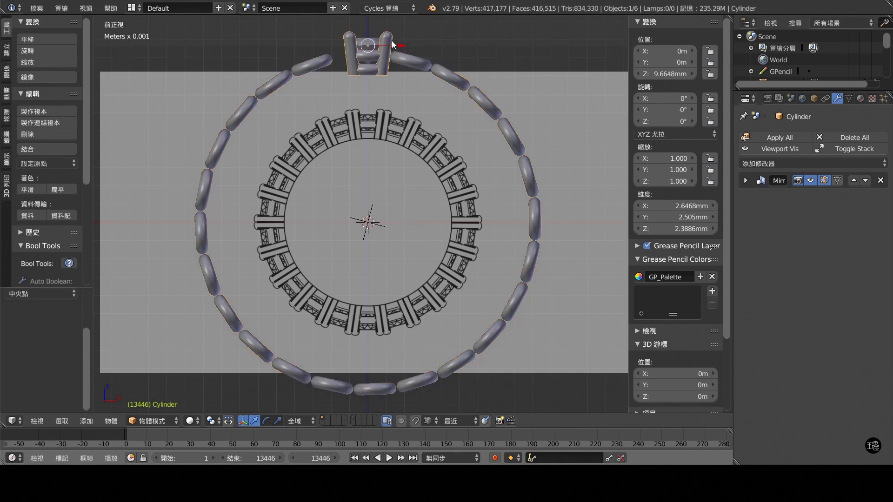
shift+right_click(452, 74)
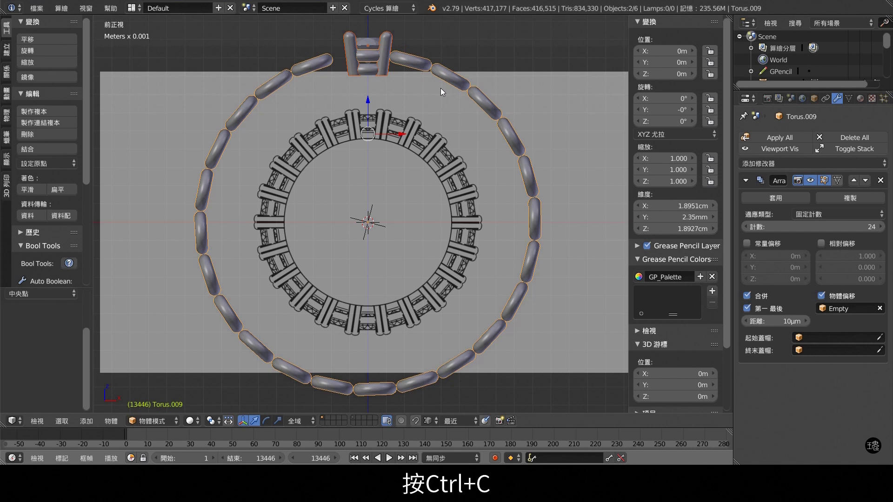
key(ctrl+c)
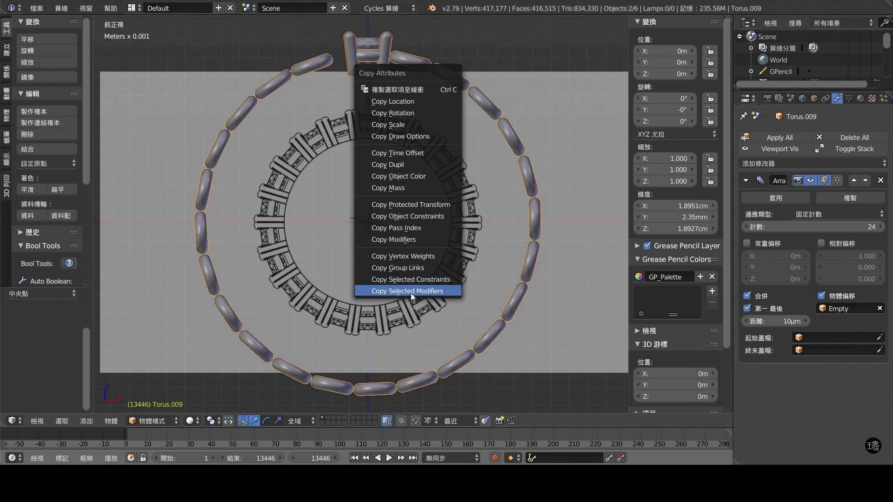
click(442, 297)
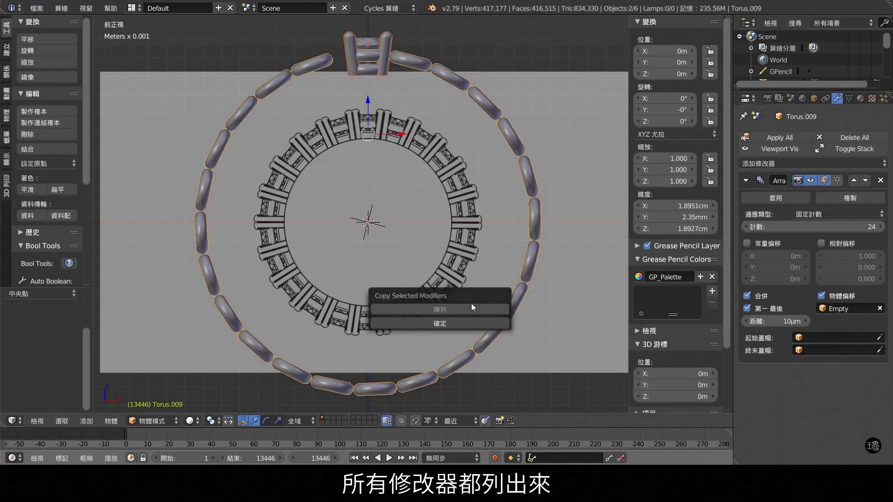
click(438, 309)
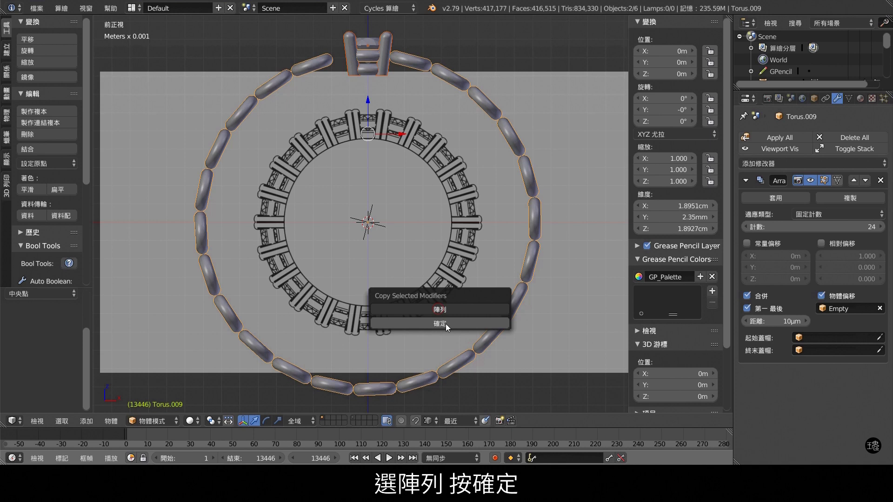
click(444, 322)
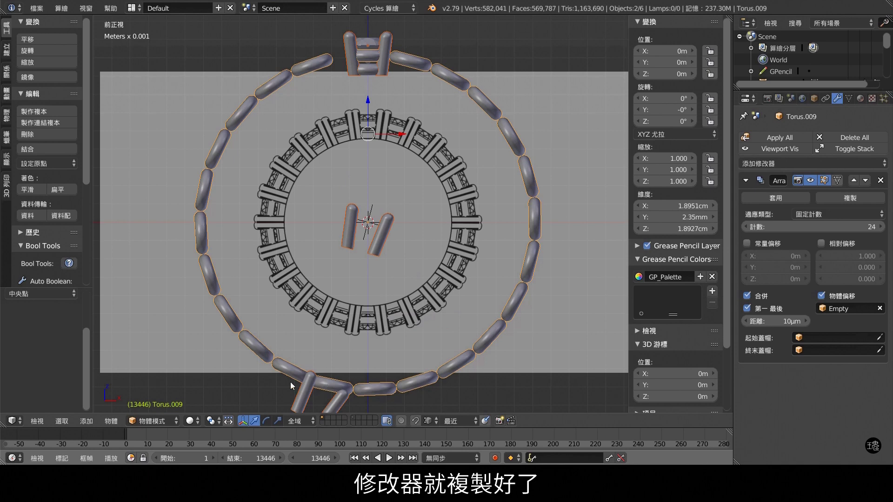
Step: Set the prong's origin to the 3D cursor and the Empty's Y rotation to 15°
right_click(389, 47)
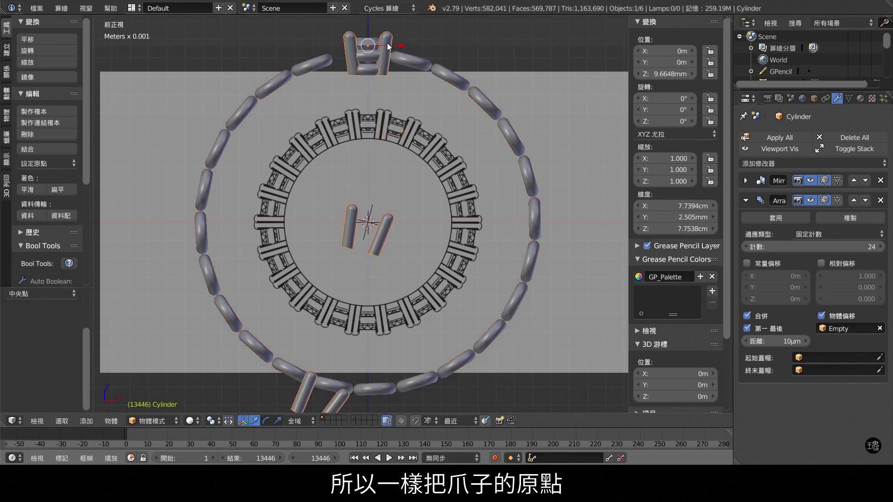
click(41, 163)
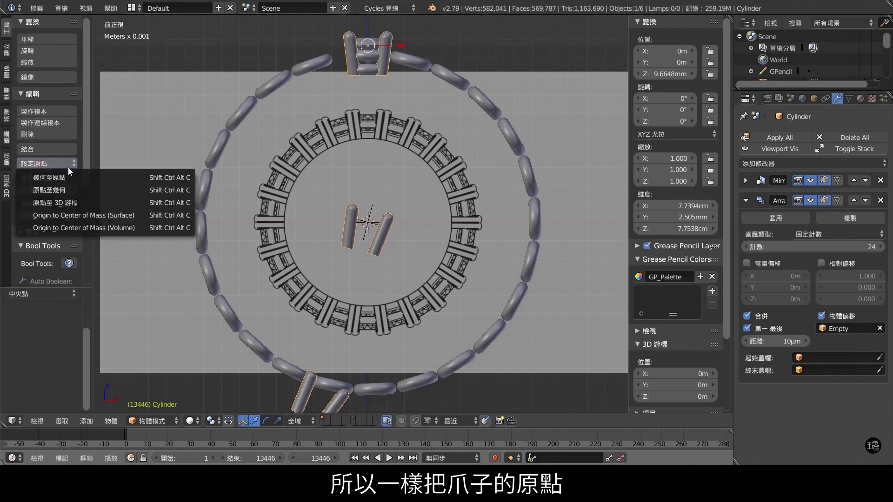
click(90, 202)
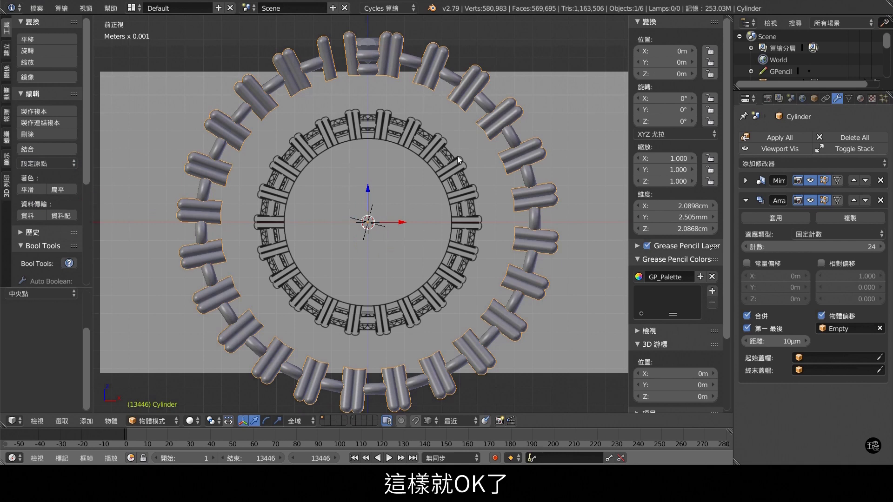
right_click(375, 217)
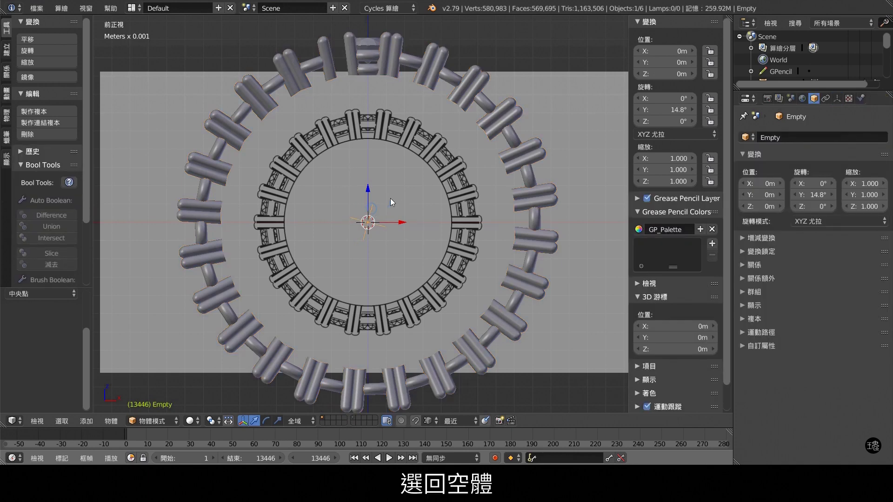
click(692, 111)
text(15)
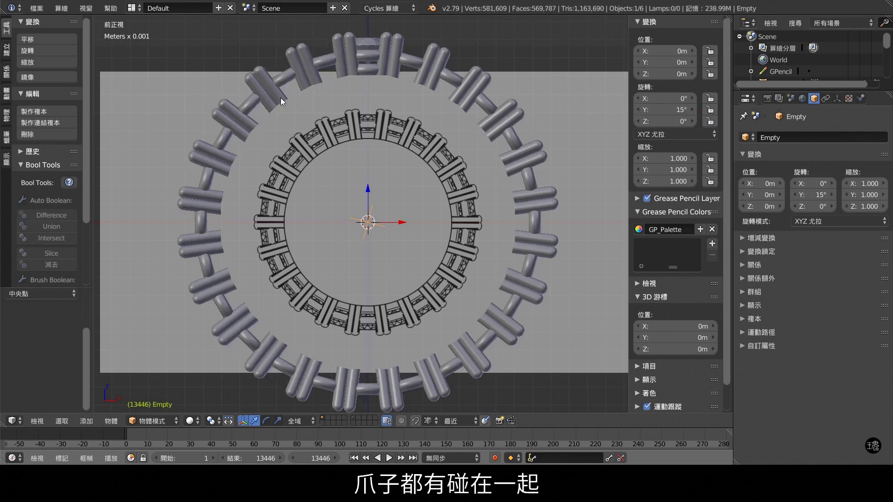
Step: Copy the torus chain's 24-copy Array modifier onto the upper link and set its origin to the 3D cursor
right_click(371, 78)
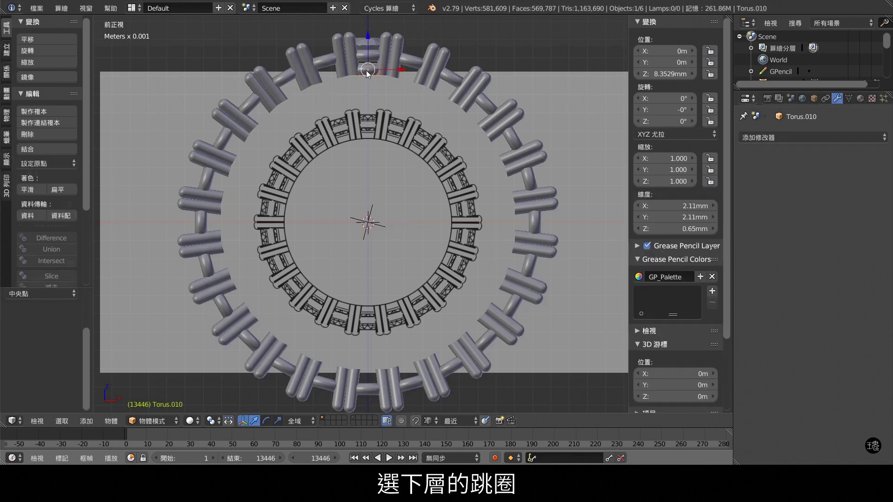
shift+right_click(413, 60)
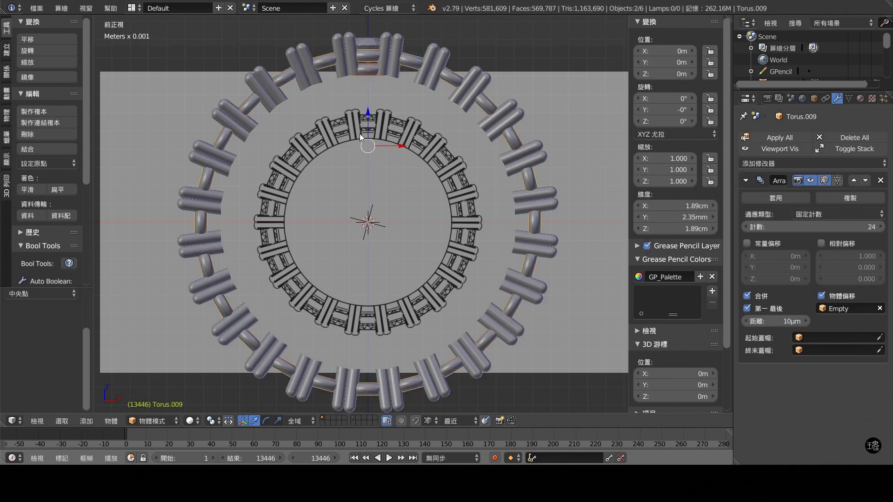
key(ctrl+c)
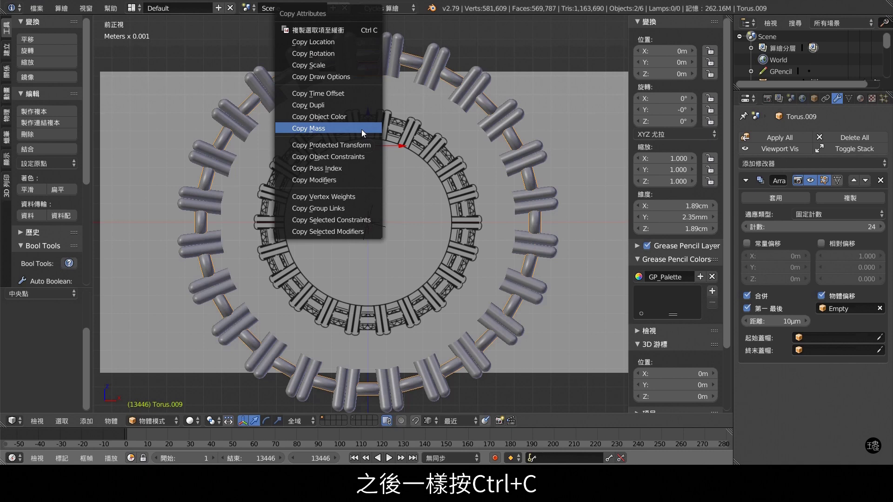
click(361, 231)
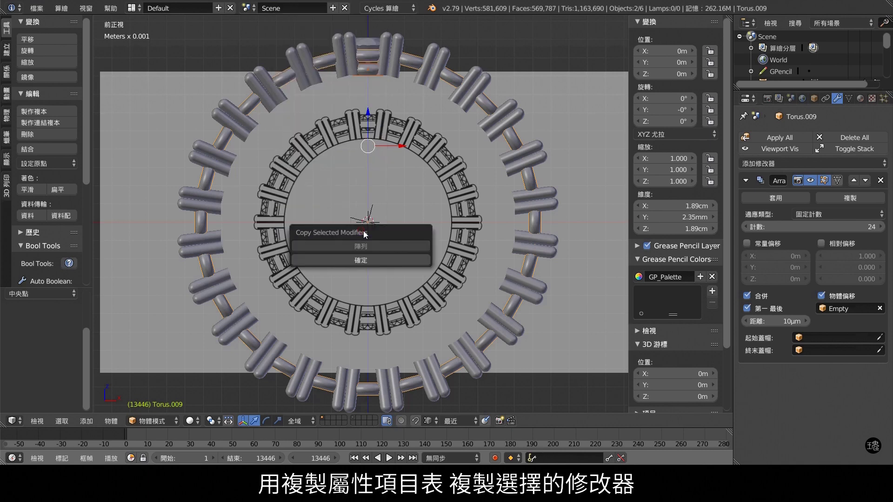
click(389, 244)
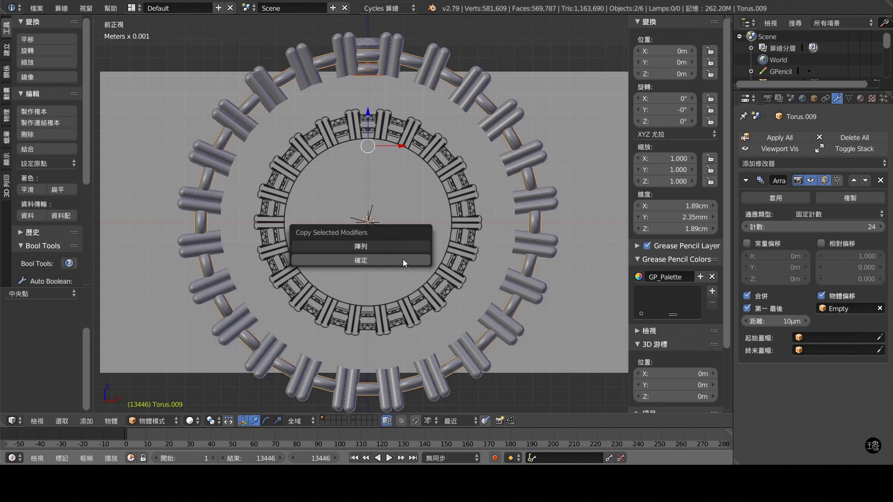
click(403, 258)
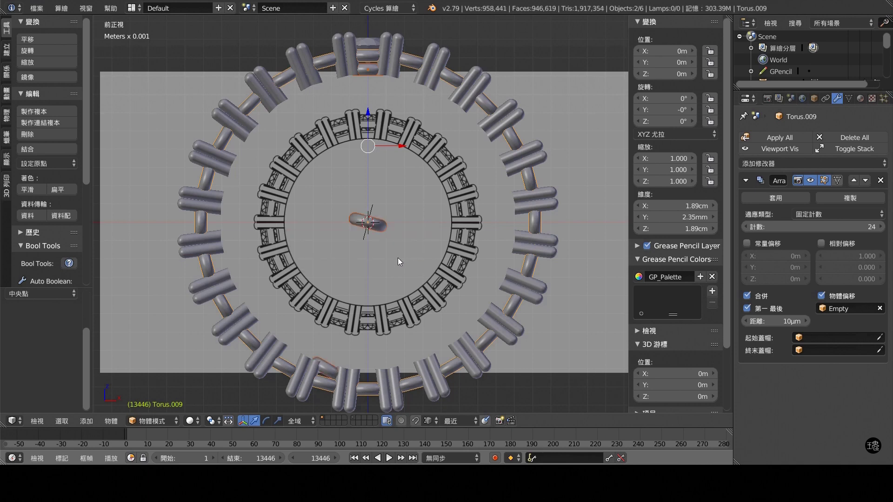
click(55, 164)
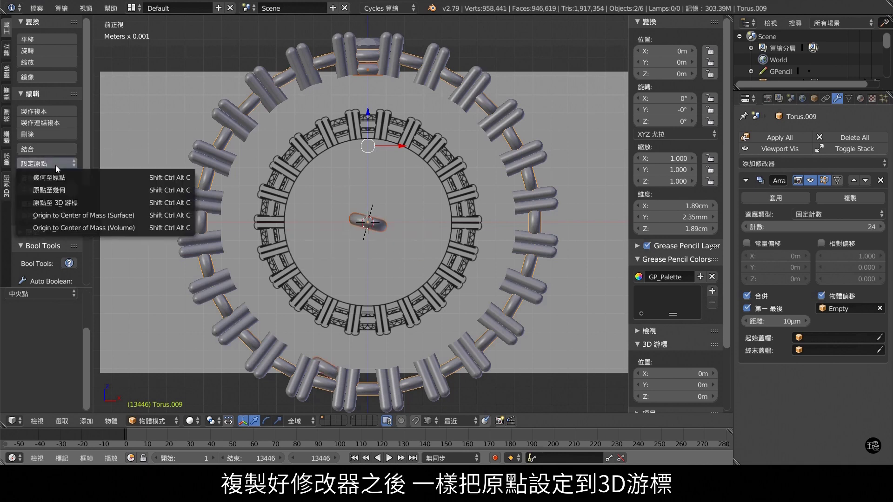
click(102, 203)
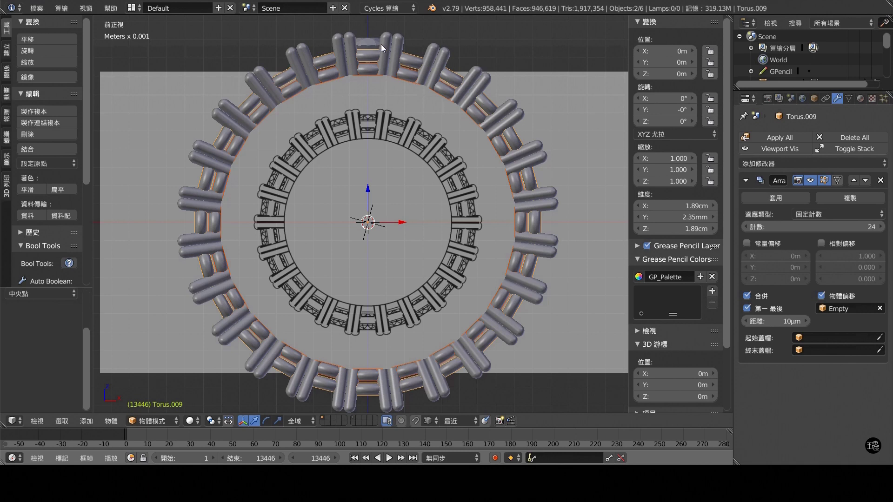
Step: Zoom in to the top of the ring and nudge the Cylinder prong slightly along X in Edit Mode
scroll(388, 66, up, 2)
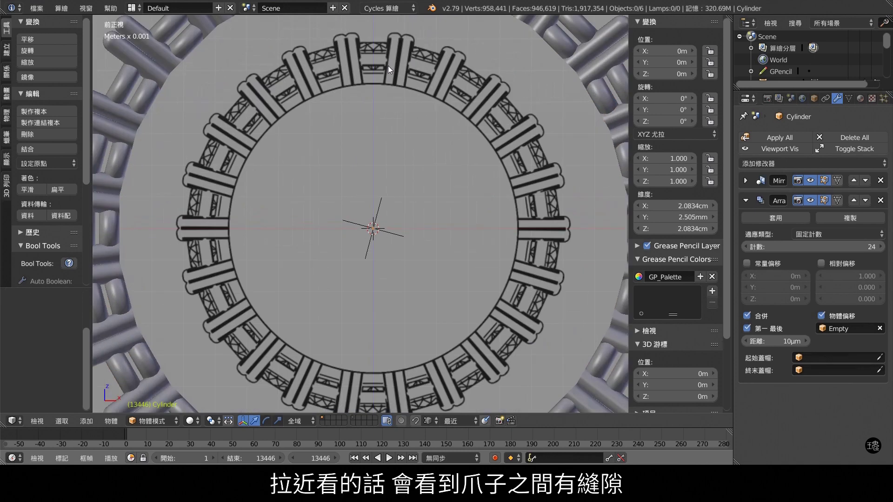
mouse_move(388, 66)
shift+middle_down()
mouse_move(356, 225)
mouse_move(403, 232)
shift+middle_up()
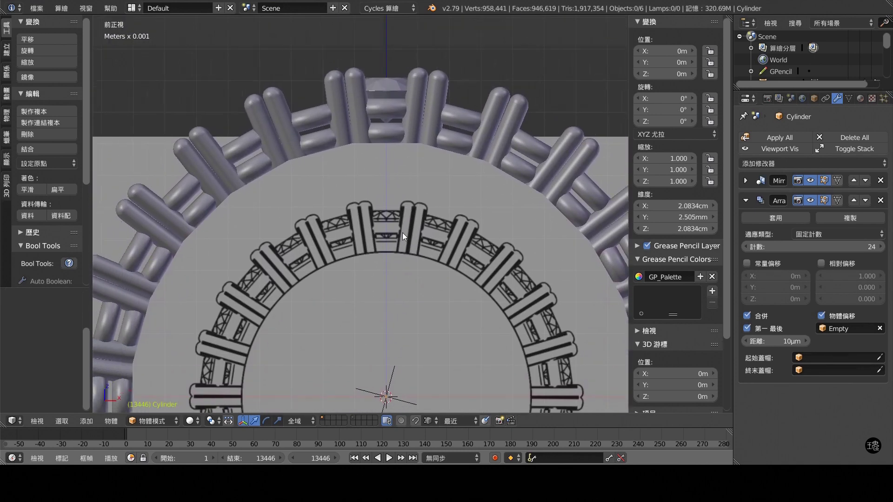
right_click(423, 79)
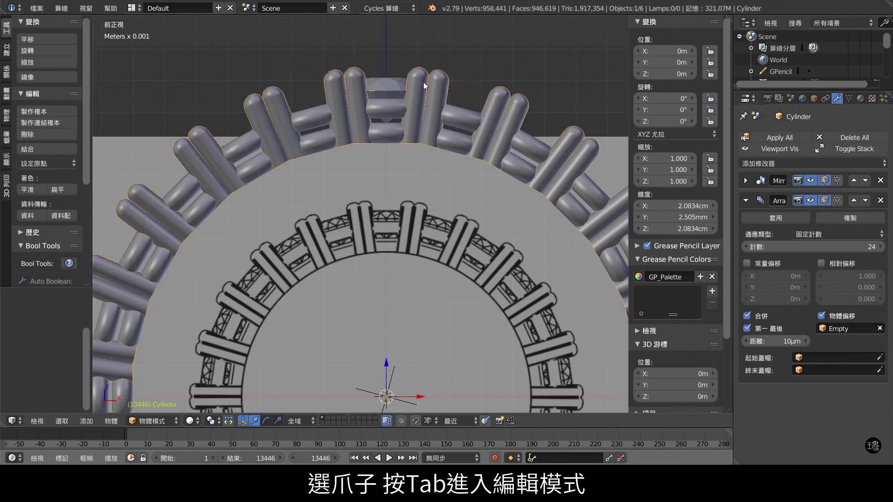
key(Tab)
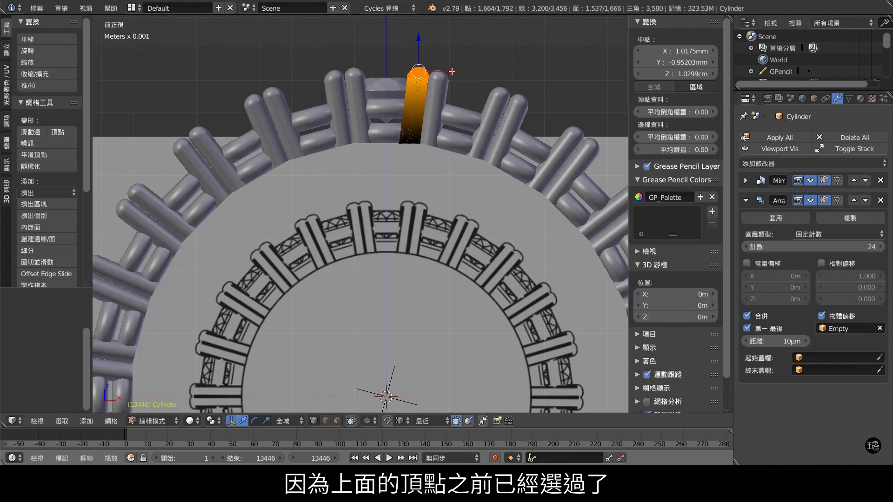
drag(451, 72, 453, 72)
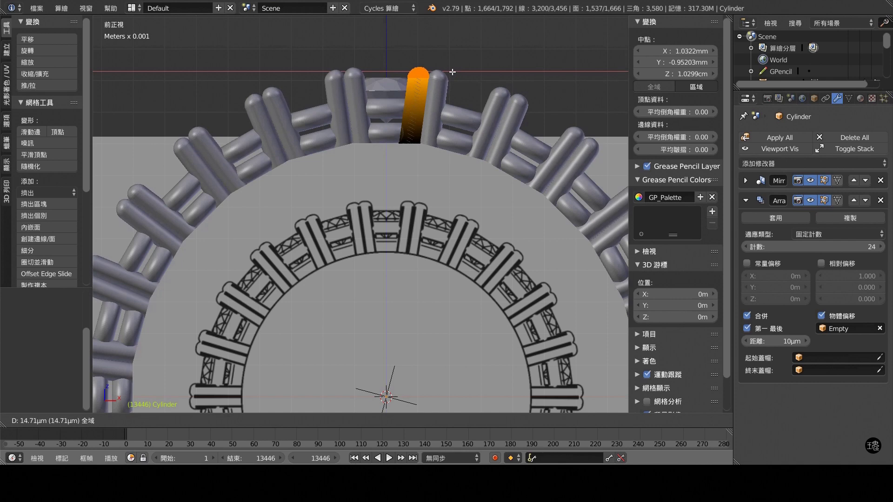
drag(452, 72, 454, 75)
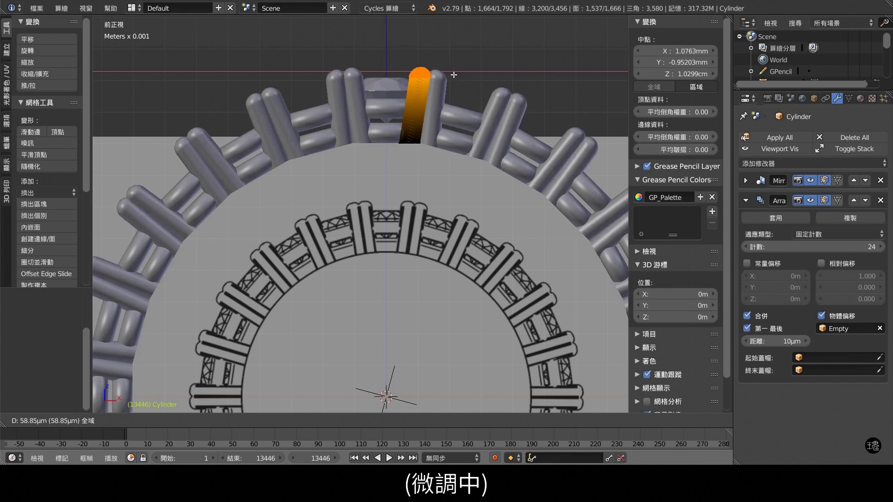
drag(453, 75, 452, 75)
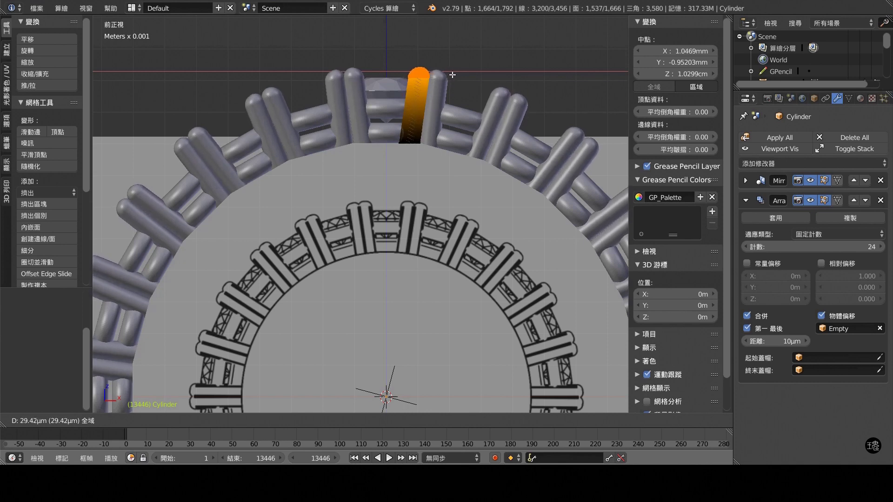
click(453, 88)
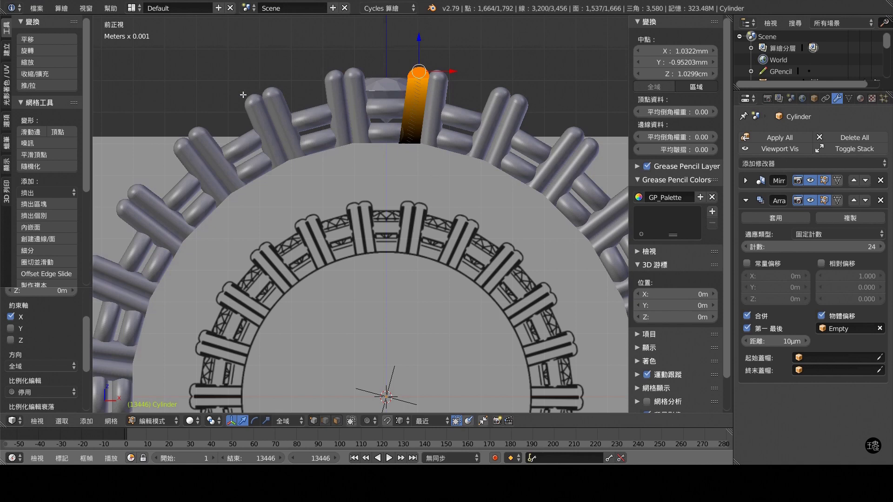
Step: Box-select the prong's bottom vertices, lower them 0.132 mm along Z, and return to Object Mode
key(a)
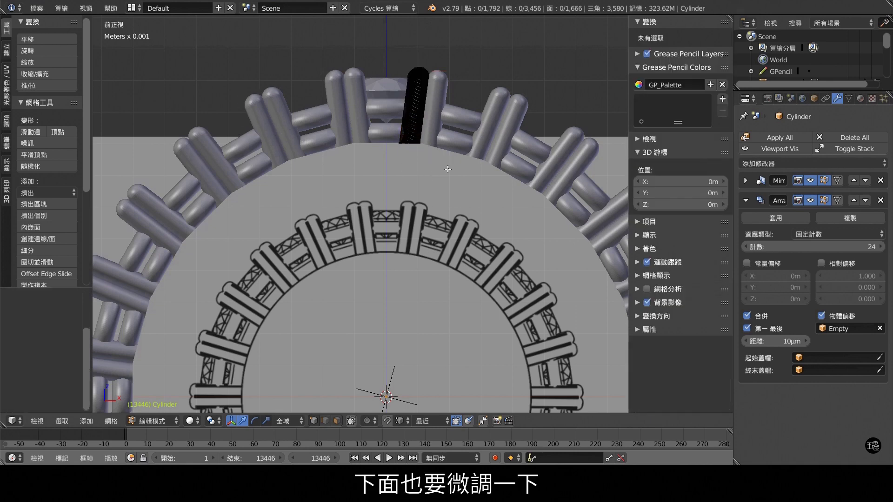
key(b)
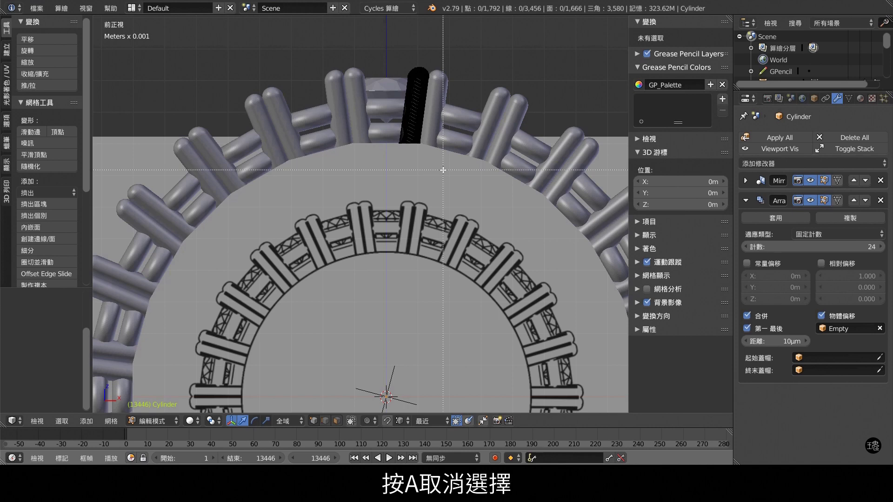
drag(395, 132, 446, 166)
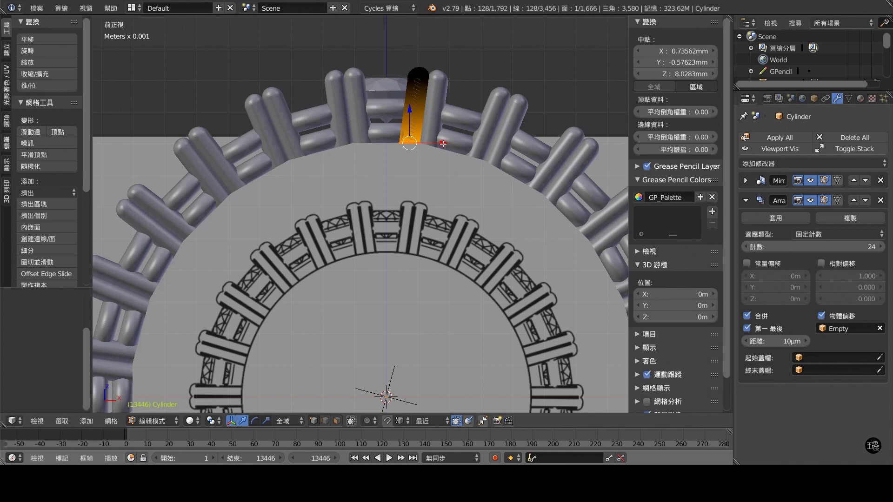
drag(442, 144, 444, 144)
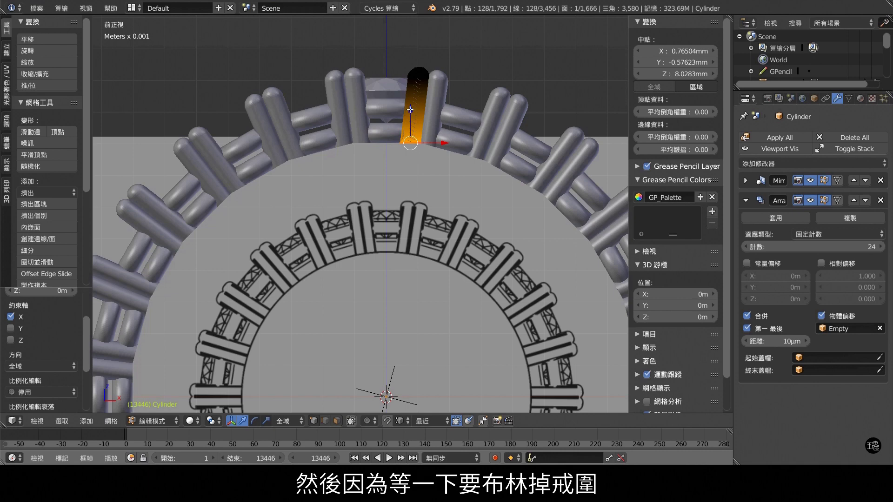
drag(410, 110, 402, 150)
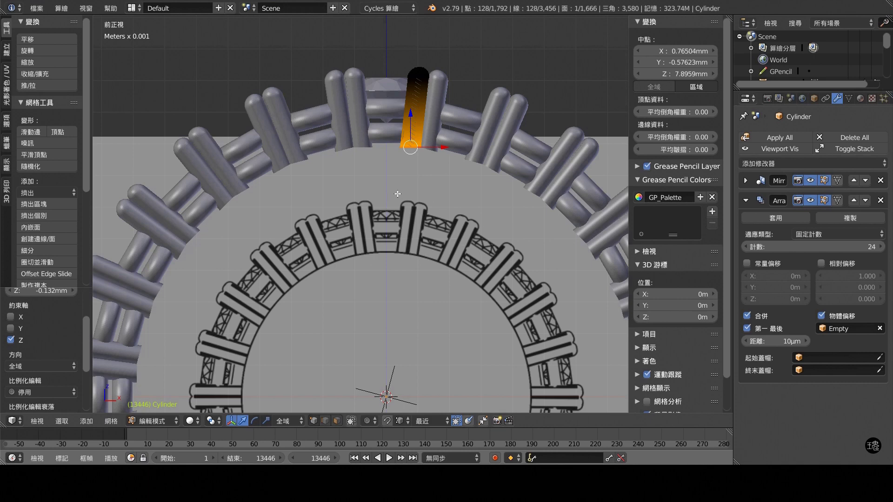
key(Tab)
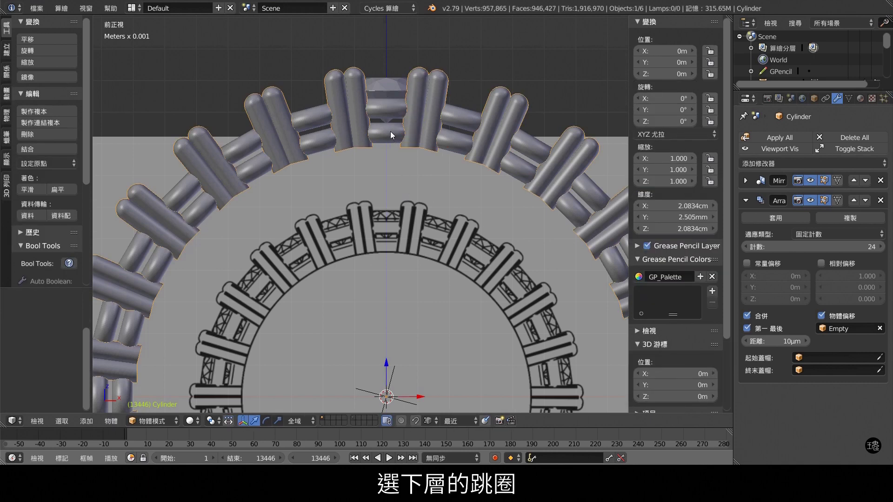
Step: Move the Torus.010 link mesh slightly down along Z in Edit Mode
right_click(391, 132)
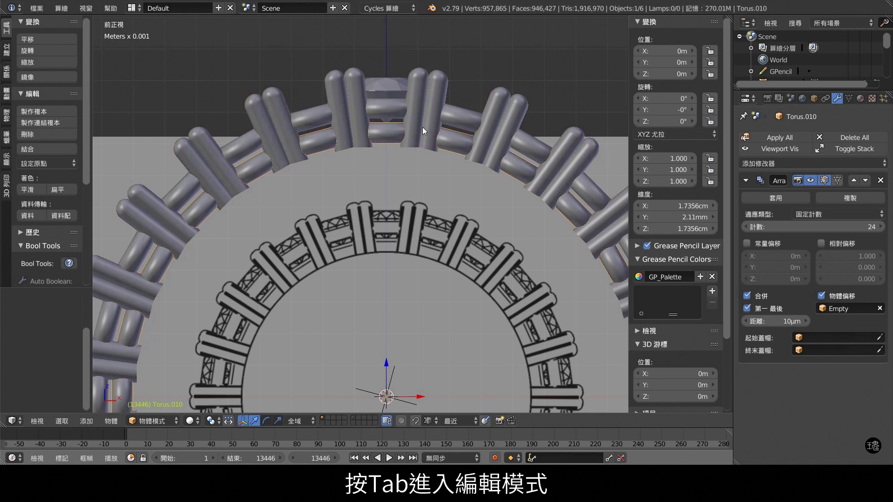
key(Tab)
scroll(420, 121, up, 4)
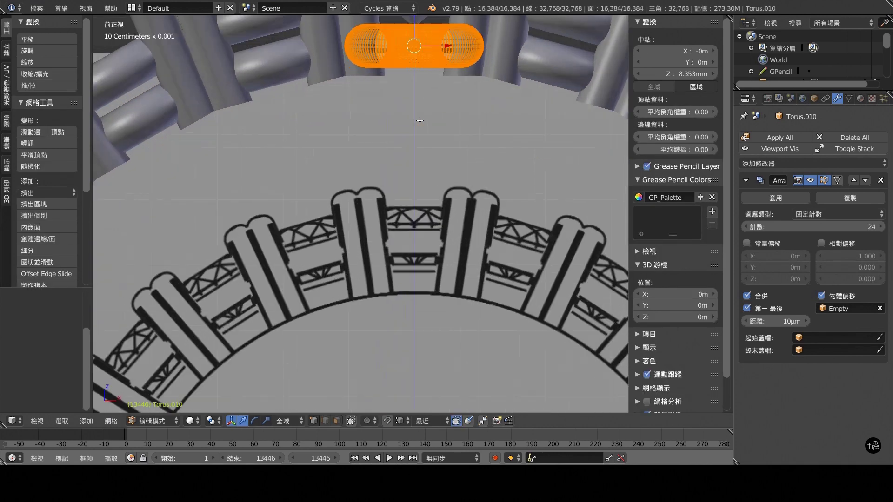
shift+scroll(396, 149, up, 3)
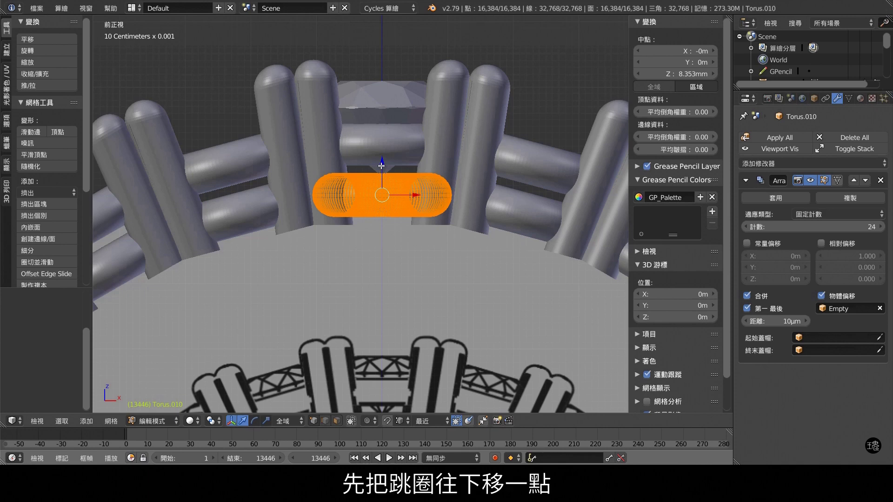
drag(382, 164, 382, 167)
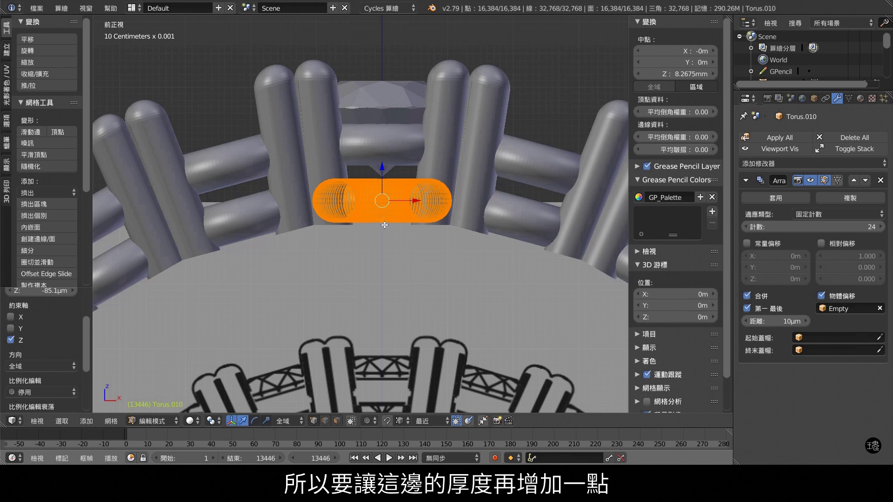
Step: Scale the link 1.054× along Z and lower it again, about 85.1 µm in total
key(s)
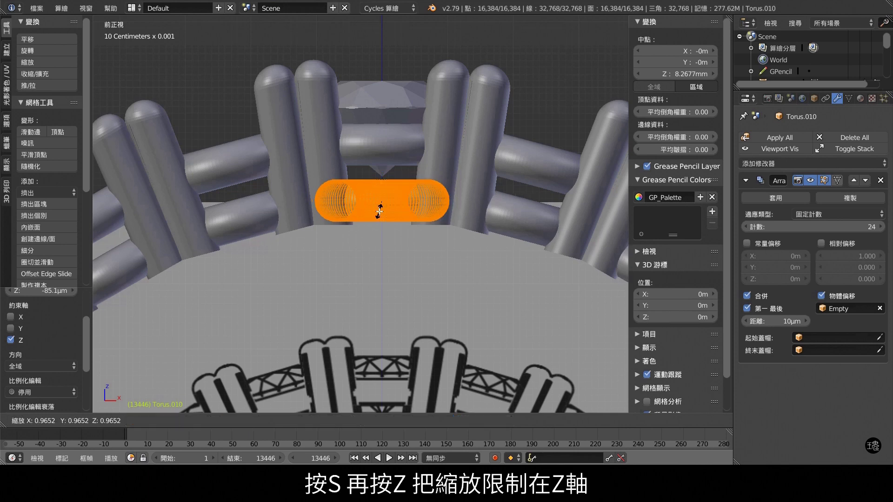
key(z)
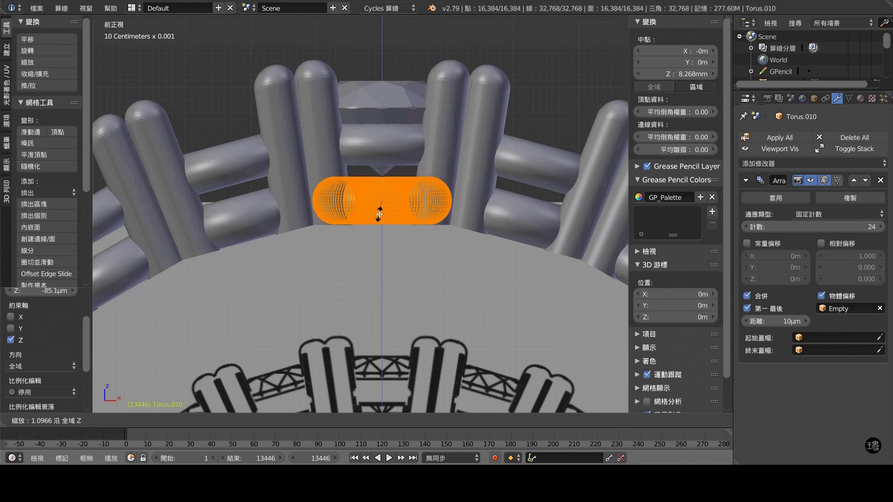
click(380, 213)
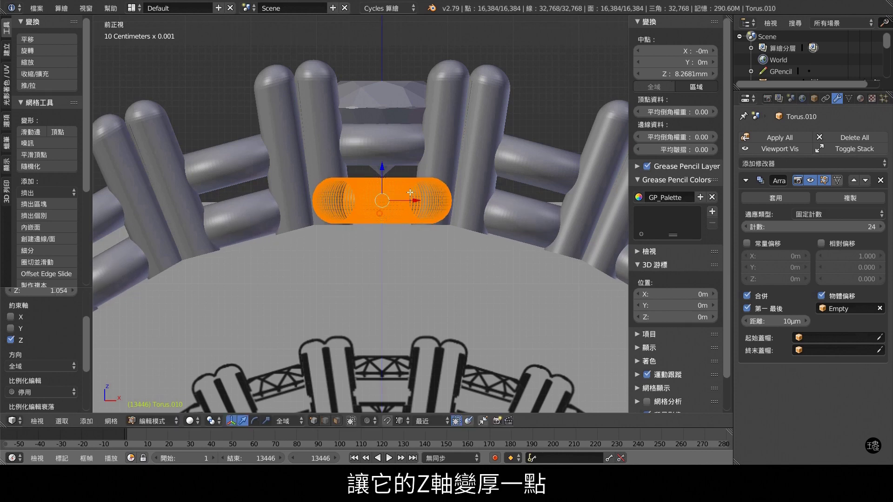
key(g)
key(z)
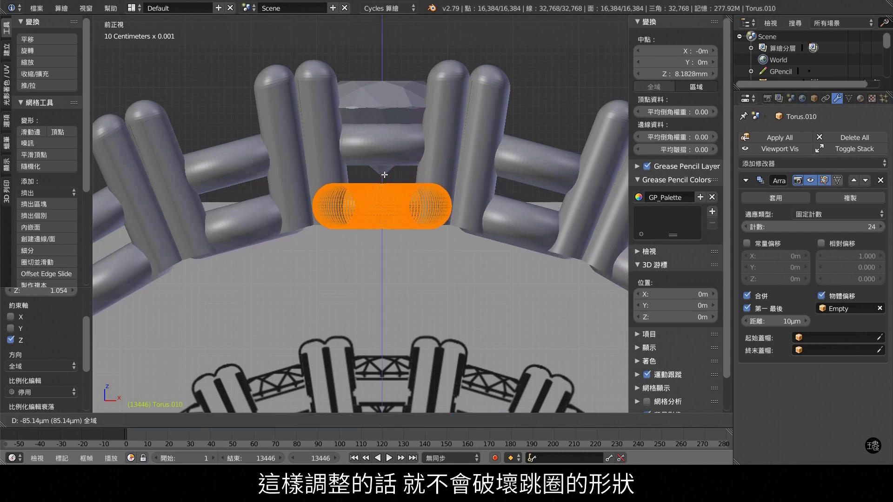
click(384, 174)
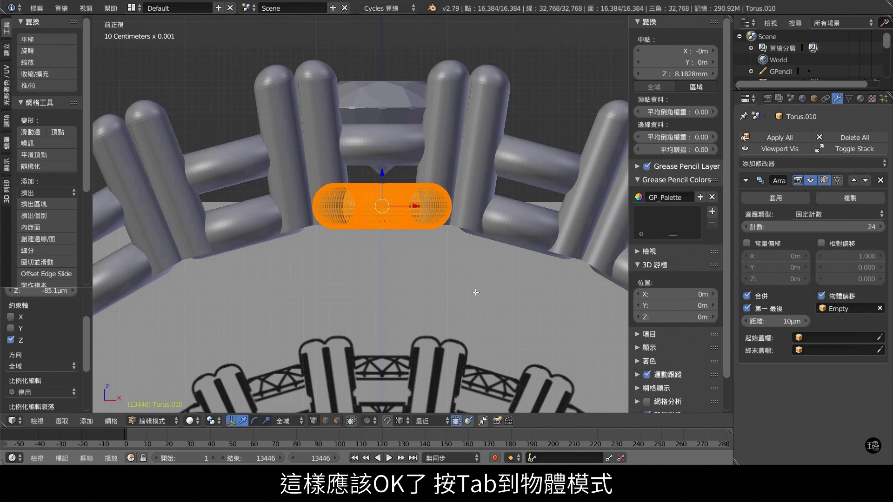
Step: Back in Object Mode, frame the whole ring in wireframe and unhide the hidden ring band
key(Tab)
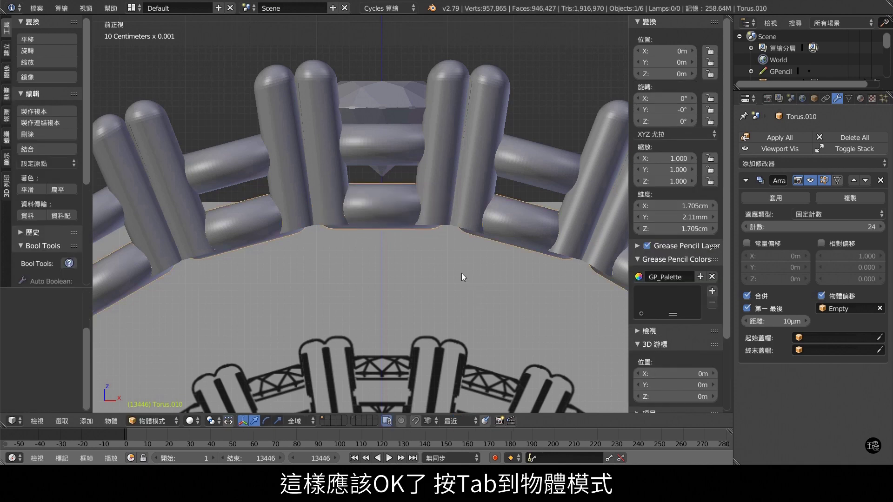
scroll(412, 250, down, 6)
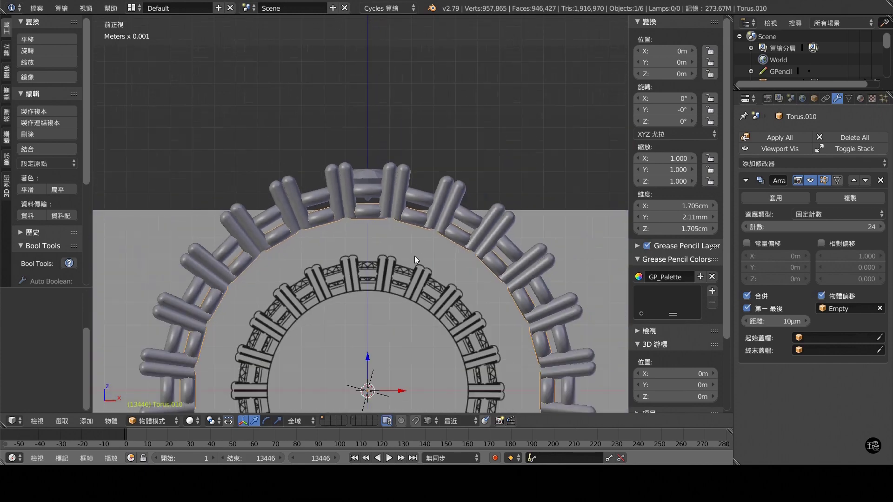
scroll(414, 256, down, 2)
scroll(416, 257, down, 1)
shift+middle_drag(418, 261, 420, 194)
scroll(417, 212, up, 2)
scroll(417, 212, up, 1)
scroll(417, 213, down, 2)
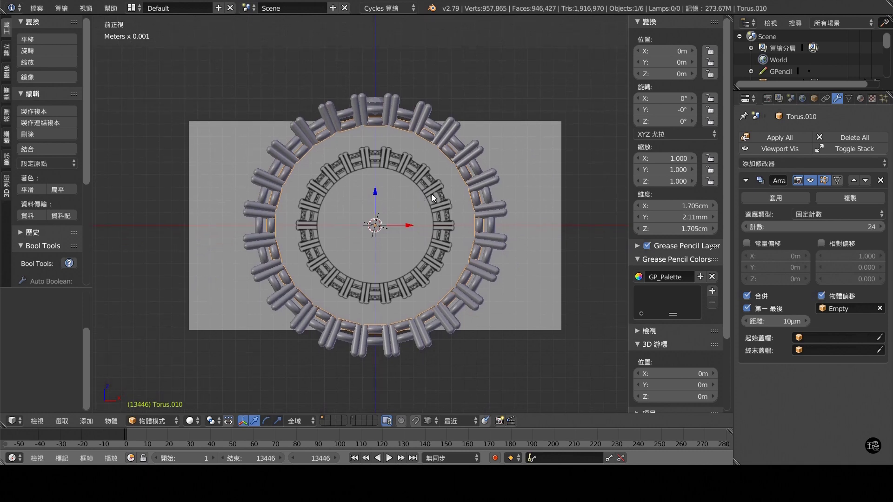
key(a)
key(z)
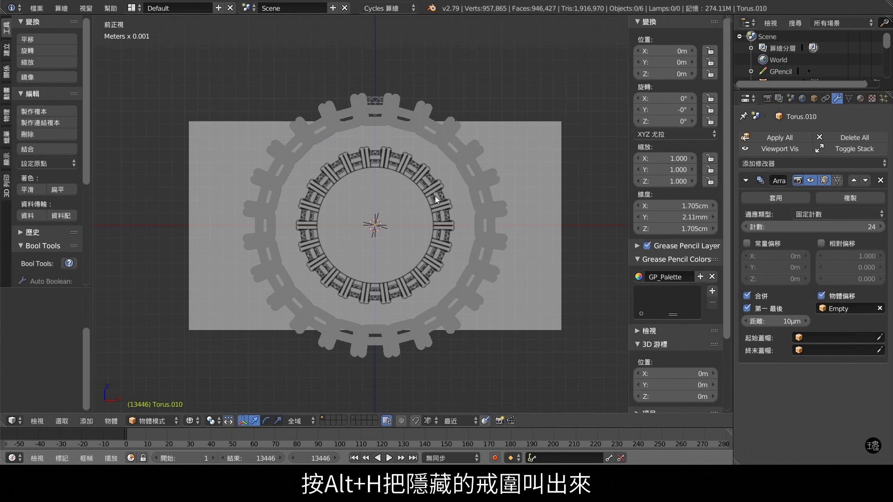
key(alt+h)
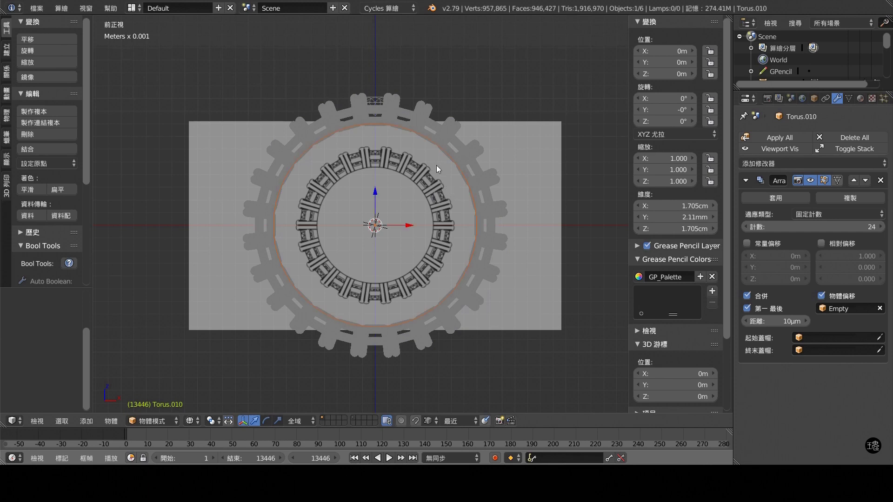
Step: Add BoolTool differences with the Cylinder.001 cutter to the link band and the prongs
shift+right_click(372, 118)
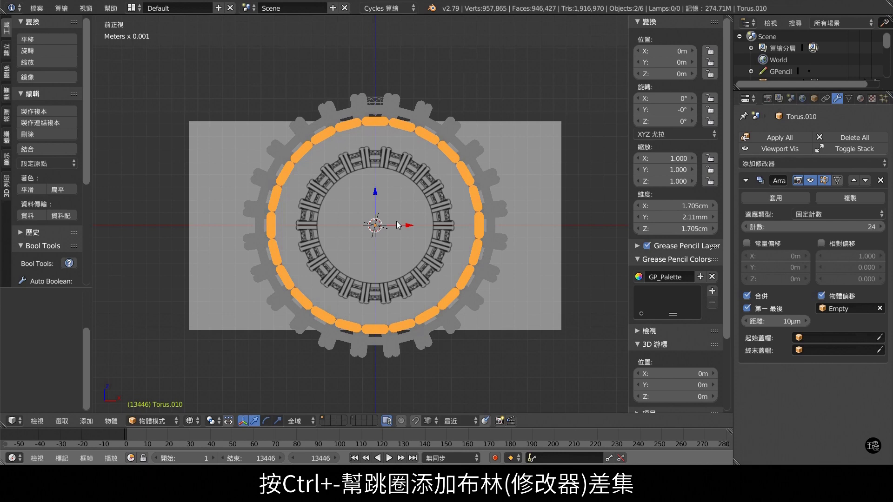
key(ctrl+KP_Subtract)
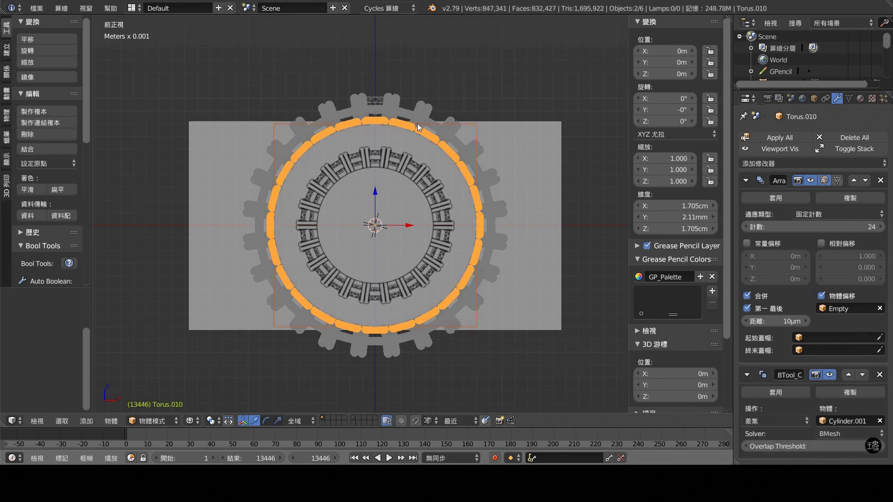
right_click(475, 124)
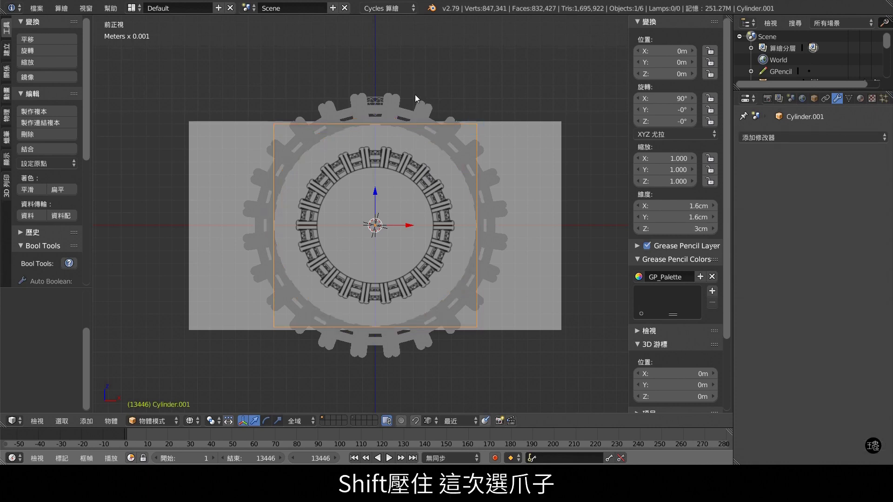
shift+right_click(400, 96)
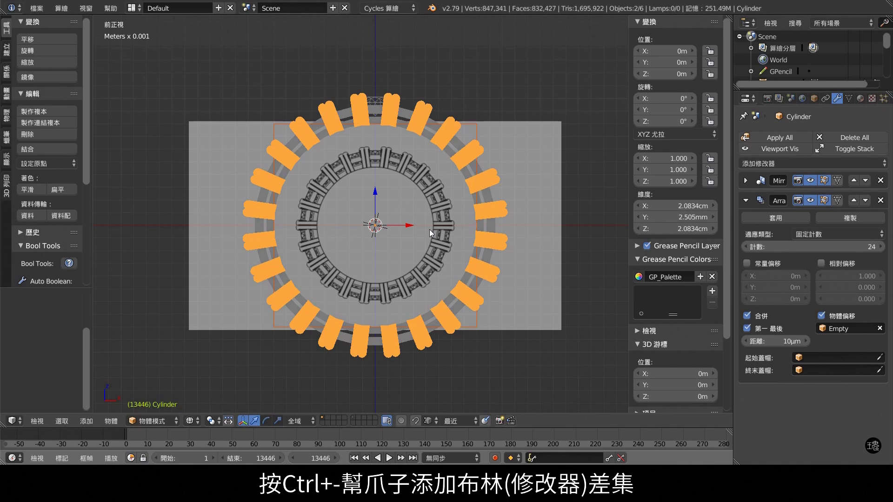
key(ctrl+KP_Subtract)
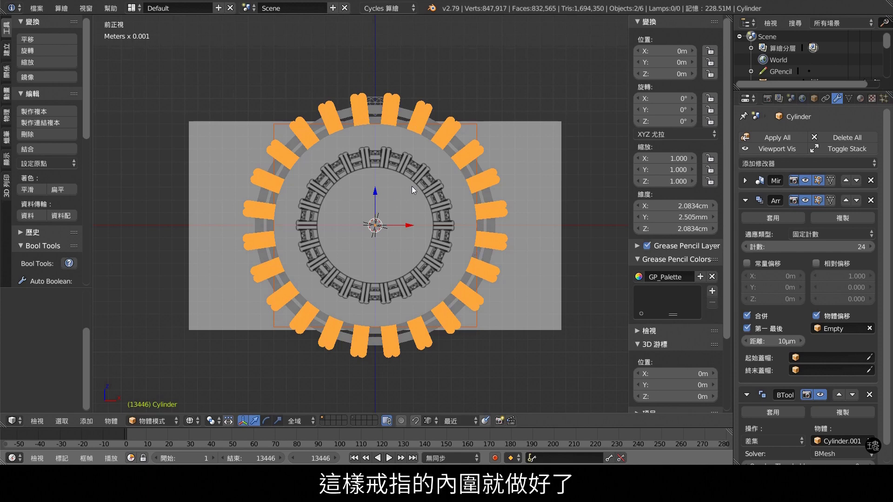
Step: Switch to solid shading and hide the Cylinder.001 cutter
key(z)
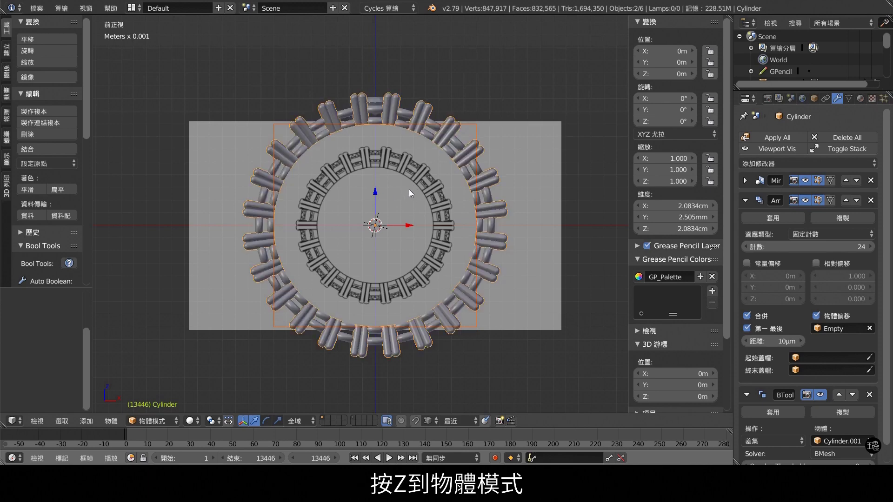
right_click(477, 124)
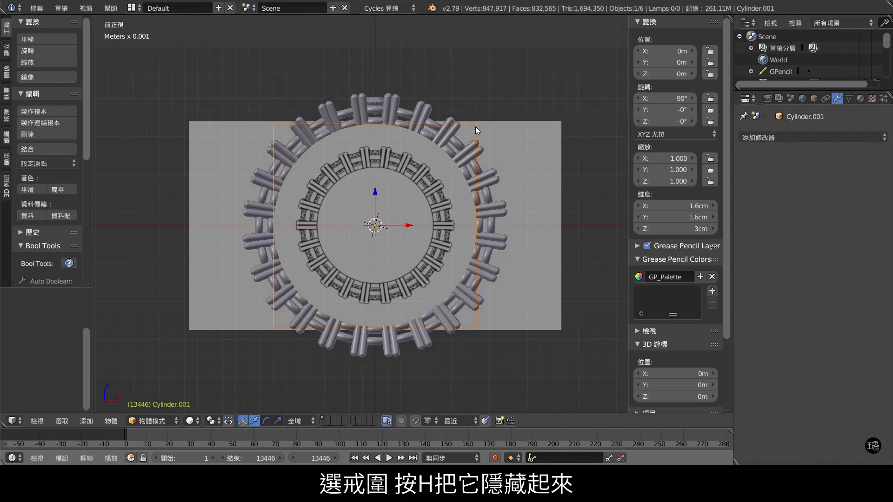
key(h)
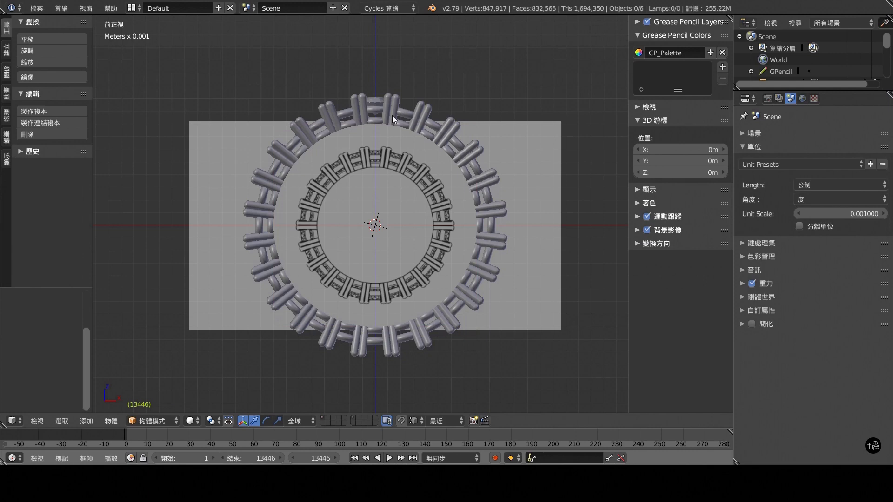
Step: Move the prongs' BTool boolean modifier above their Array modifier
scroll(395, 97, up, 5)
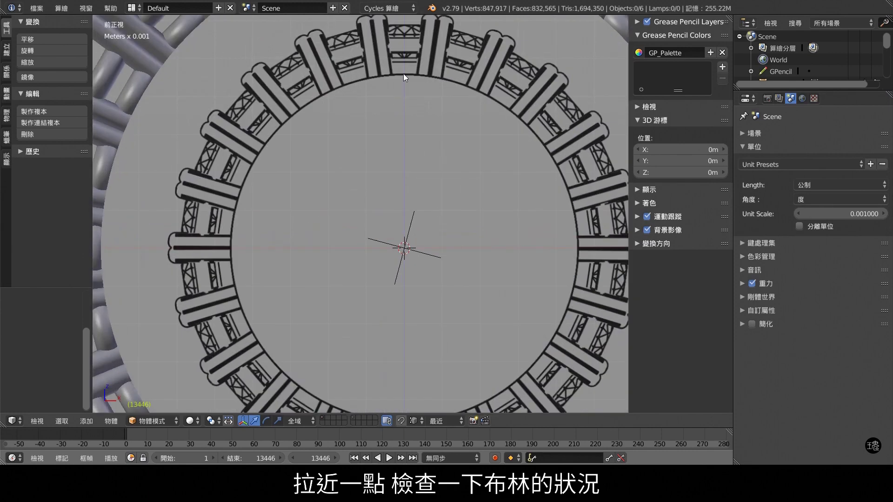
mouse_move(403, 74)
shift+middle_down()
mouse_move(391, 204)
mouse_move(402, 291)
mouse_move(423, 286)
mouse_move(428, 231)
mouse_move(457, 233)
mouse_move(460, 217)
shift+middle_up()
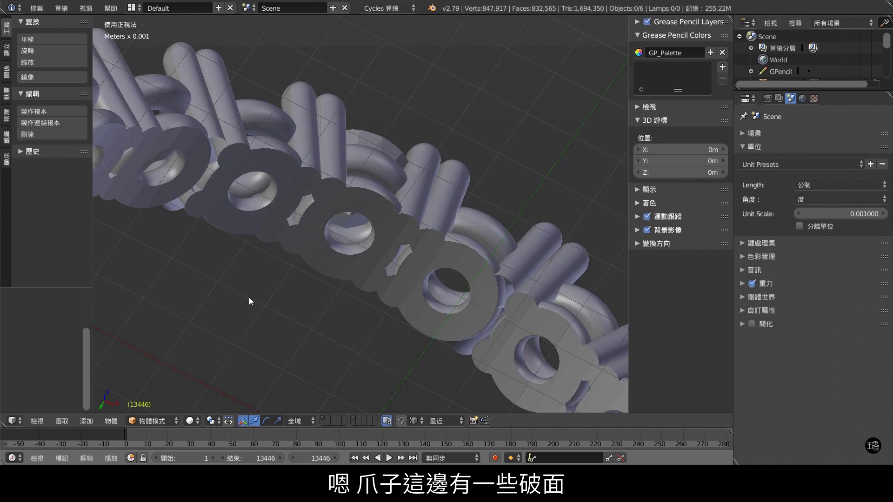
right_click(547, 238)
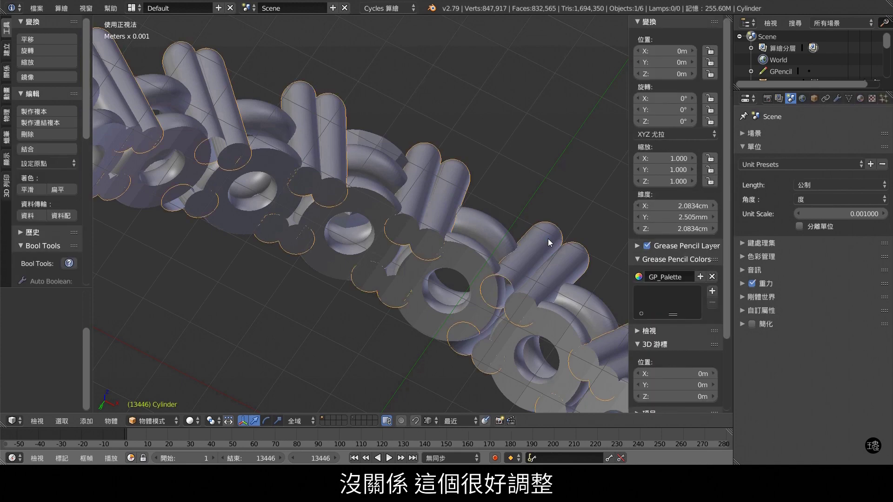
click(836, 98)
scroll(856, 342, down, 1)
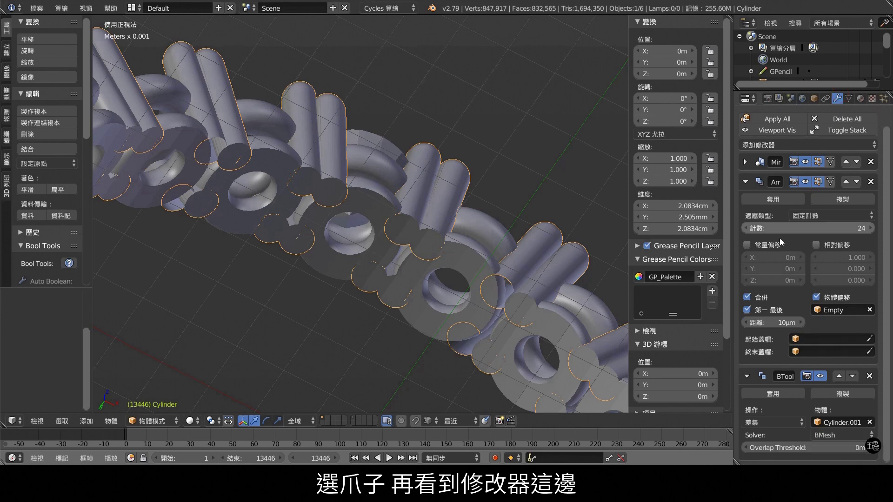
click(746, 181)
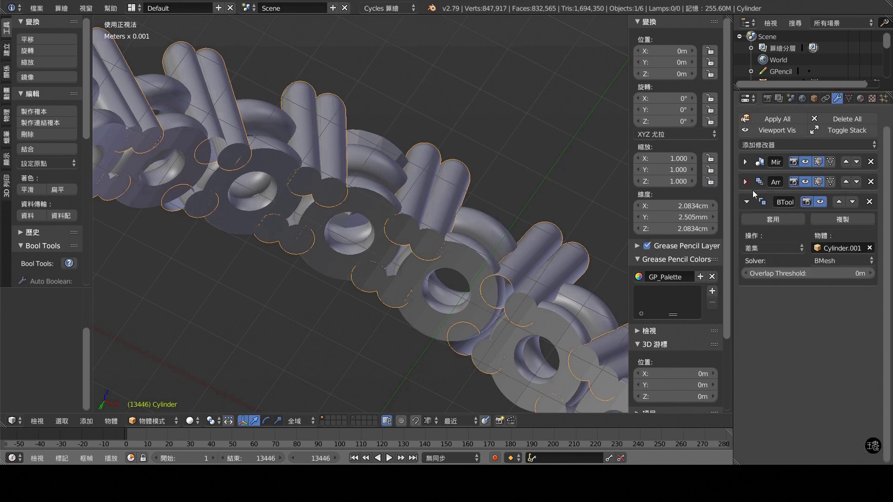
click(842, 203)
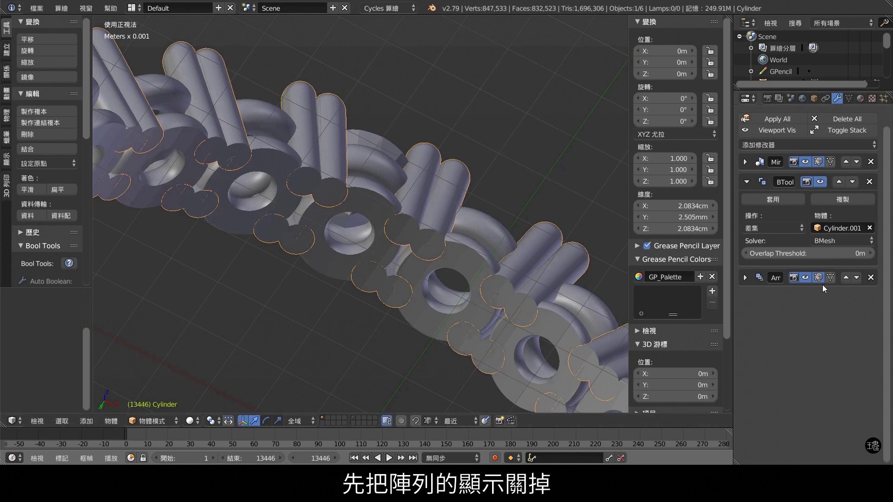
Step: Toggle array and boolean viewport visibility to compare, keep BTool above Array, then view from the front
click(804, 277)
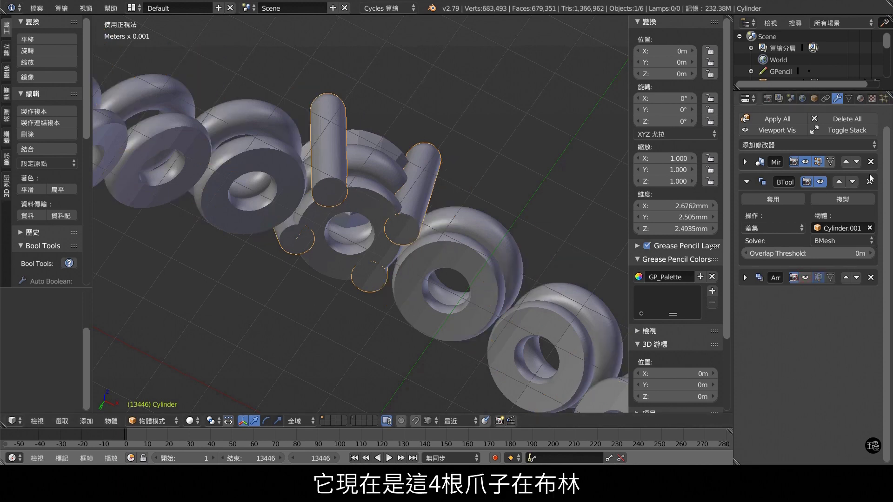
click(852, 182)
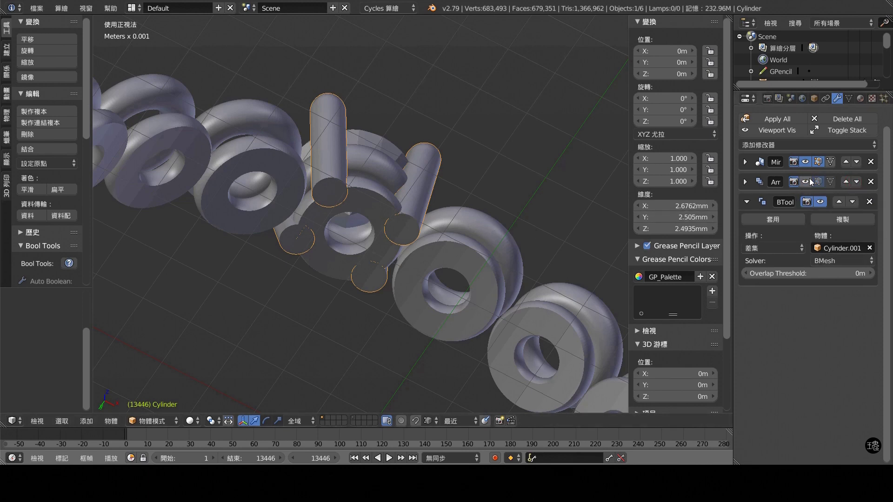
click(817, 203)
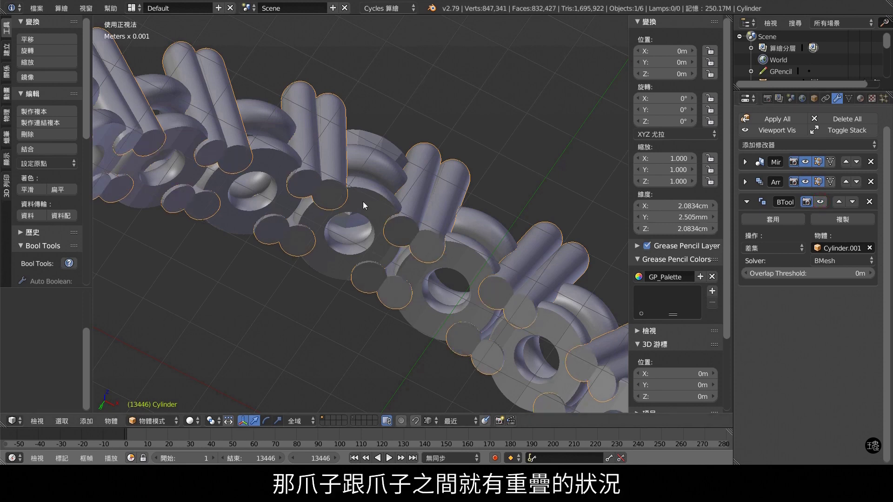
click(821, 203)
click(838, 202)
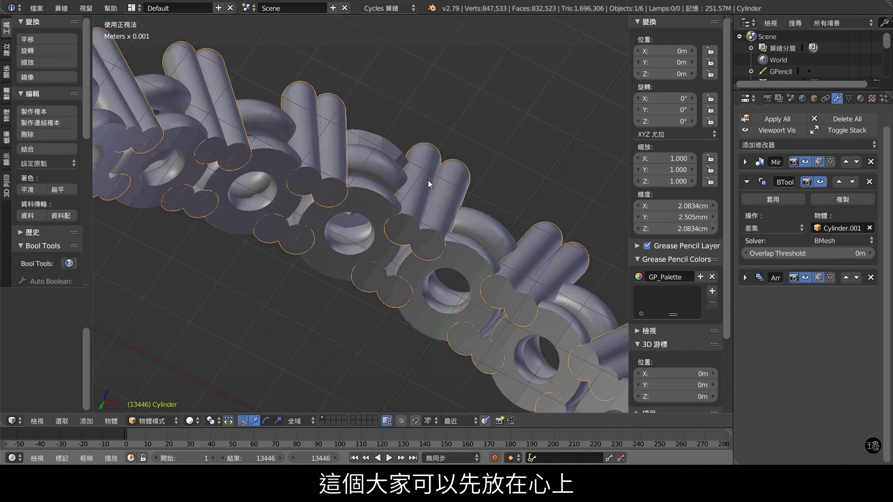
key(KP_1)
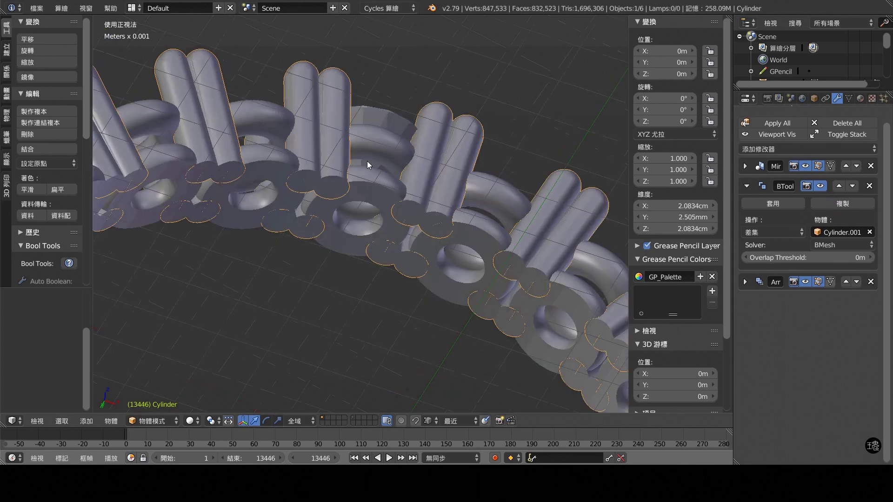
scroll(356, 135, down, 3)
scroll(354, 162, down, 2)
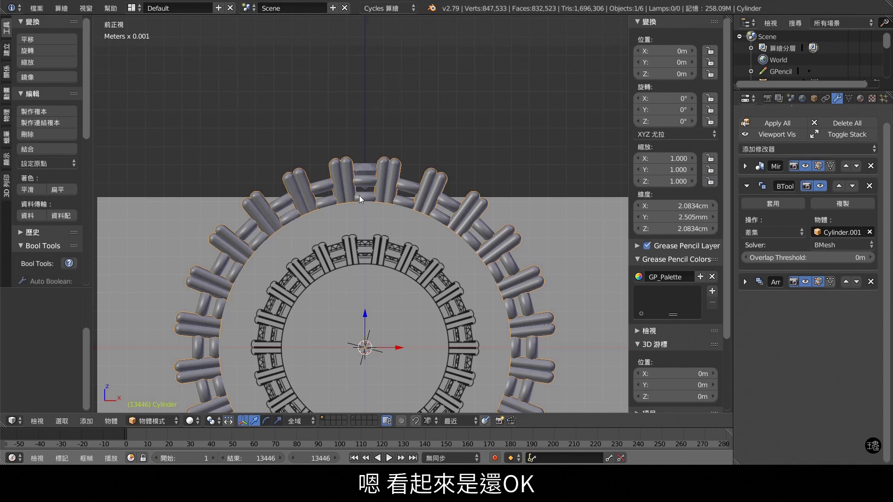
Step: Copy the outer link ring's Array modifier onto the gemstone
right_click(369, 172)
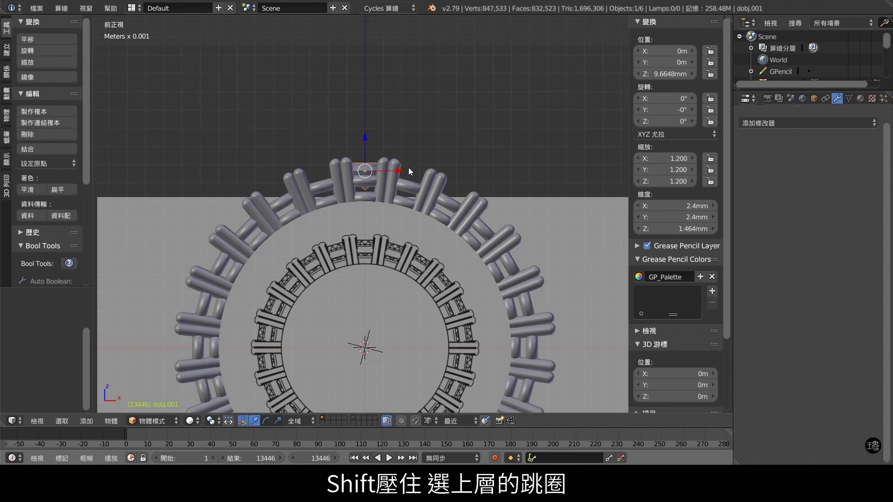
shift+right_click(406, 183)
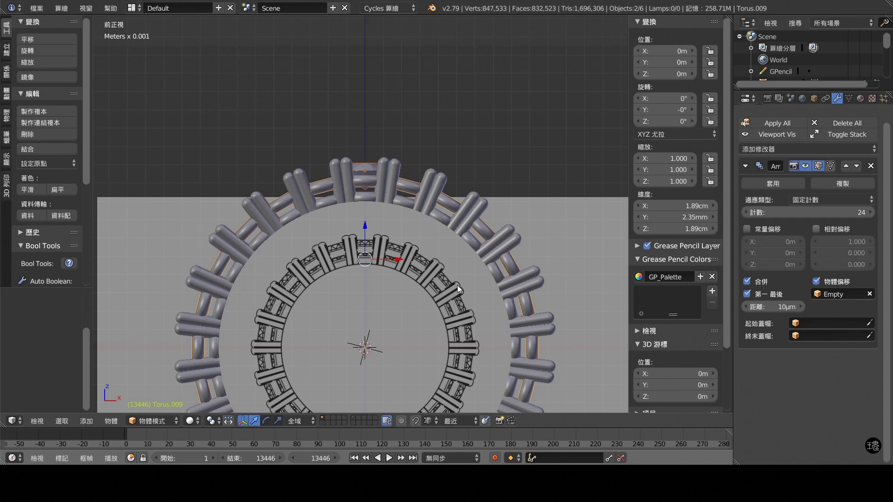
key(ctrl+c)
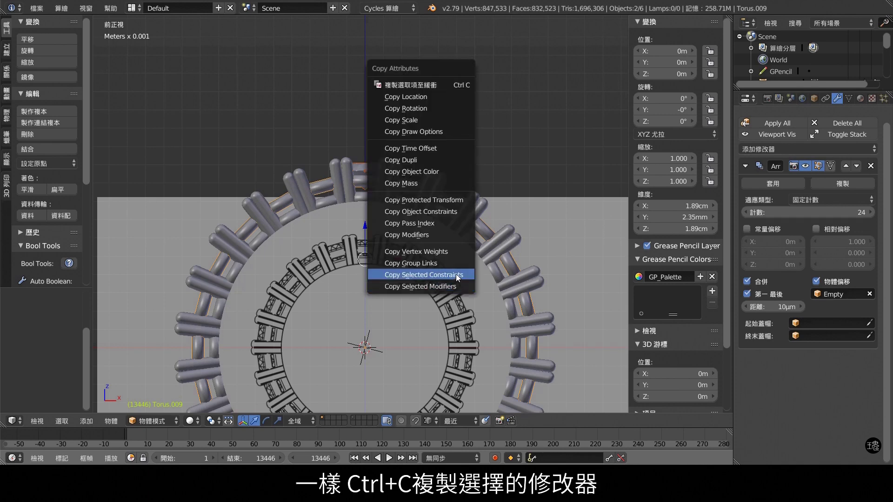
click(447, 286)
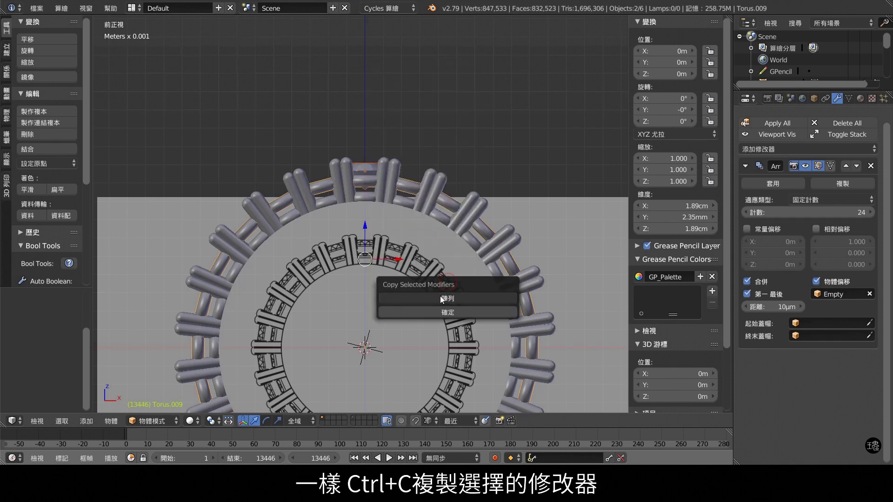
click(461, 312)
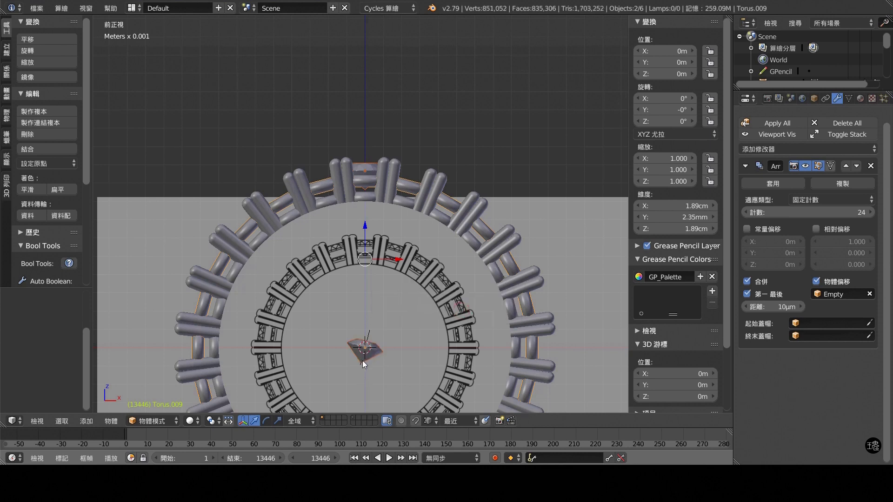
Step: Set the gemstone's origin to the 3D cursor and apply its rotation and scale
click(56, 168)
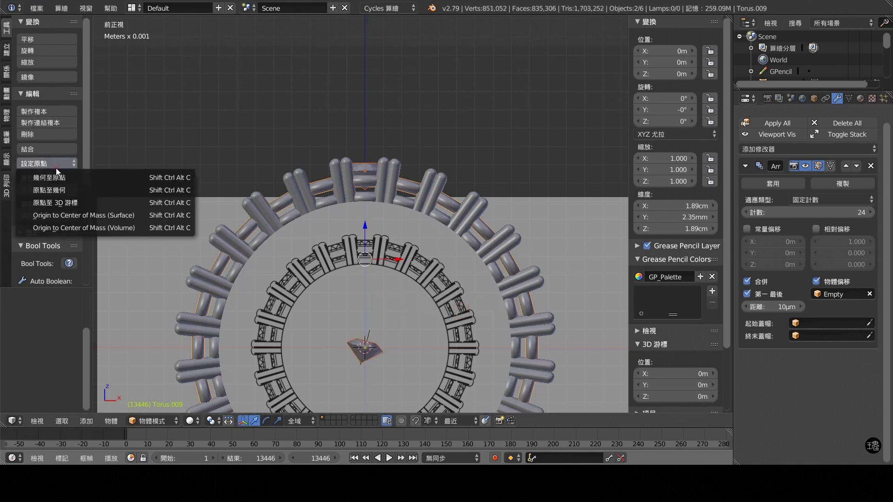
click(97, 202)
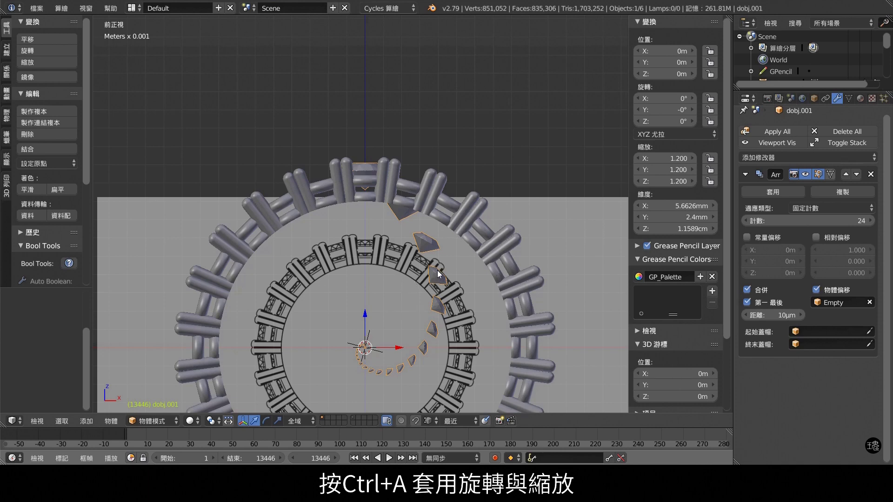
key(ctrl+a)
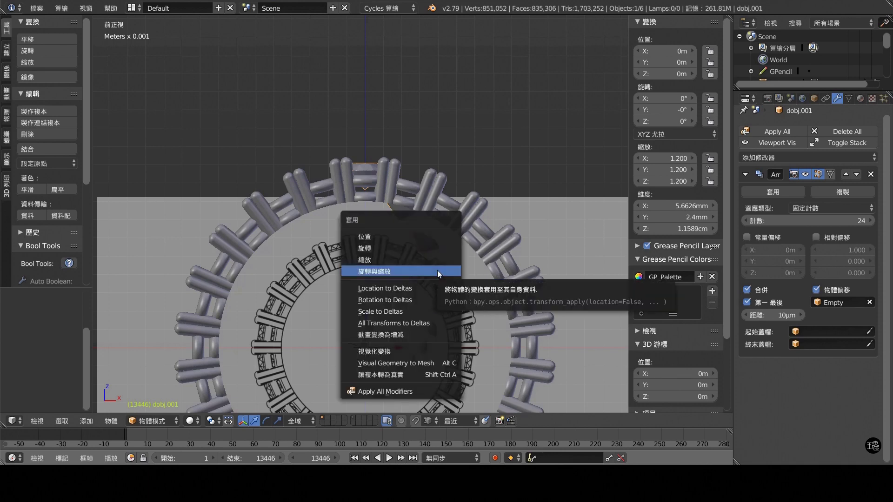
click(437, 271)
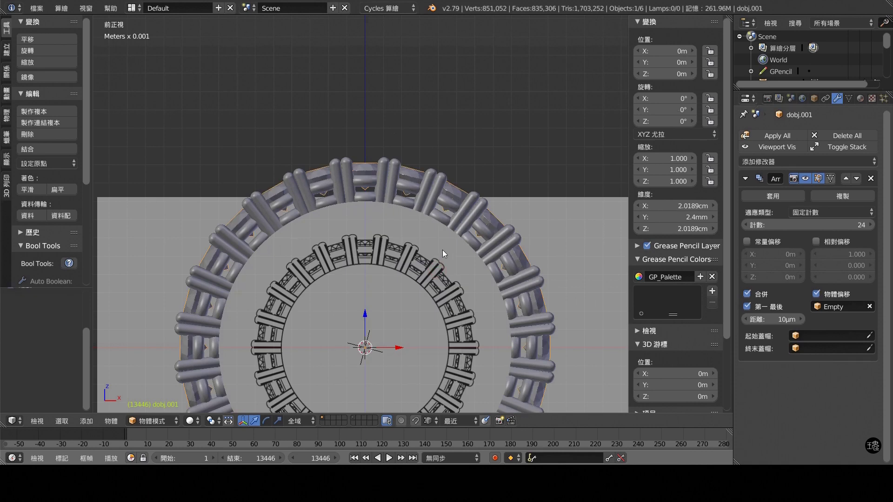
Step: Turn off the background image, check the ring from side and top views, and hide the gemstones
scroll(671, 247, down, 2)
scroll(676, 255, down, 3)
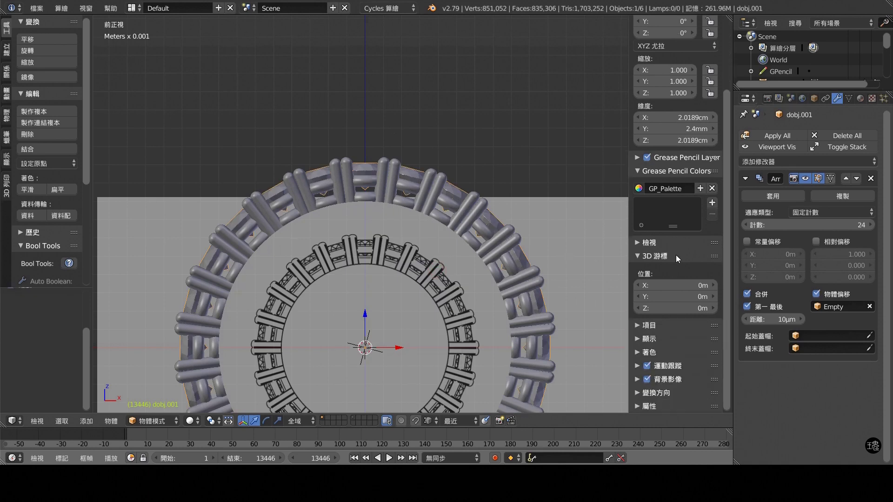
click(651, 380)
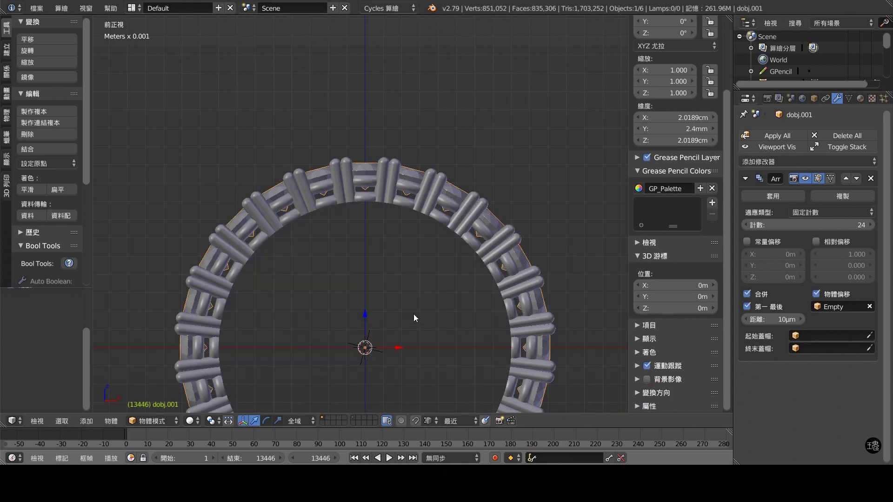
shift+middle_drag(405, 316, 411, 188)
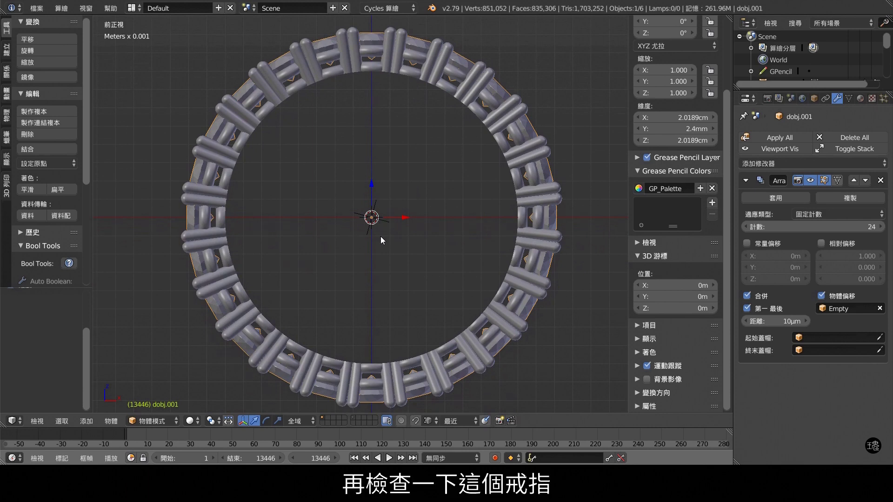
key(KP_3)
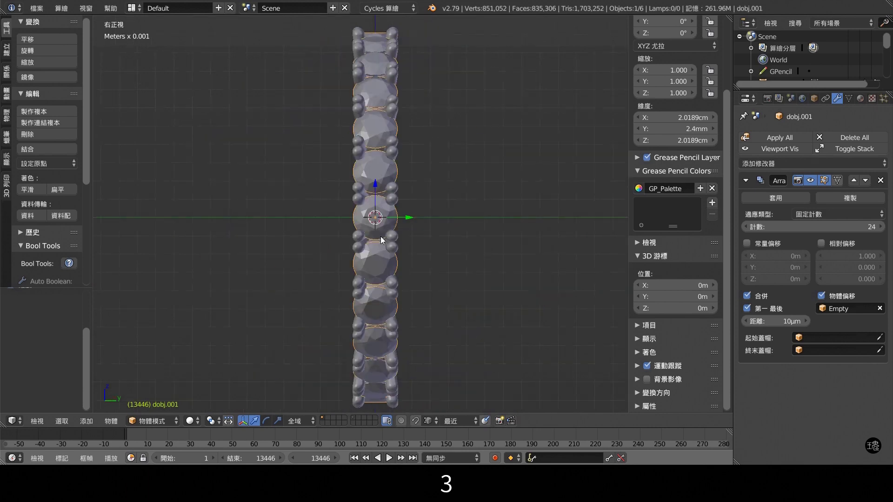
key(KP_7)
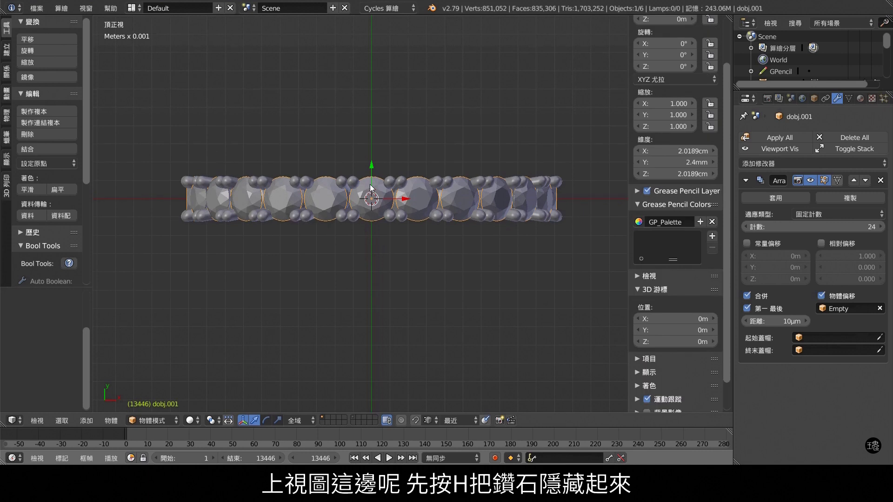
key(h)
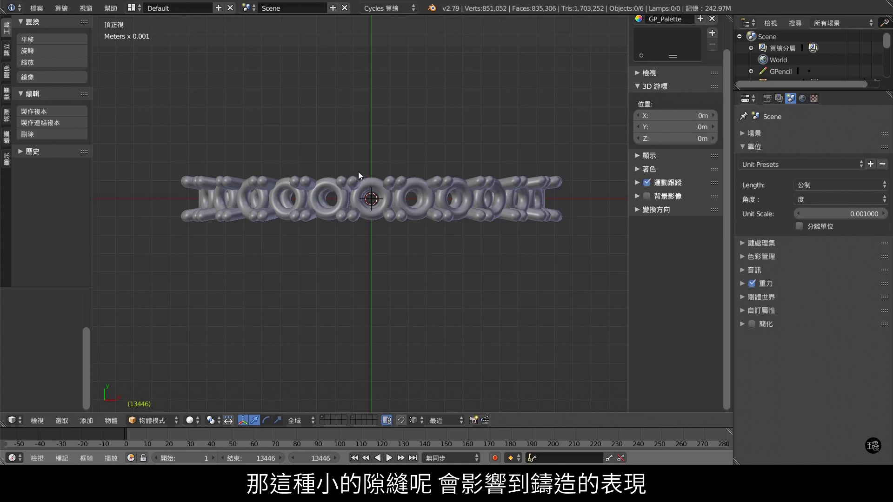
Step: Scale the Torus.009 link mesh by 1.05 excluding Z, making its Y dimension 2.4675 mm
right_click(376, 186)
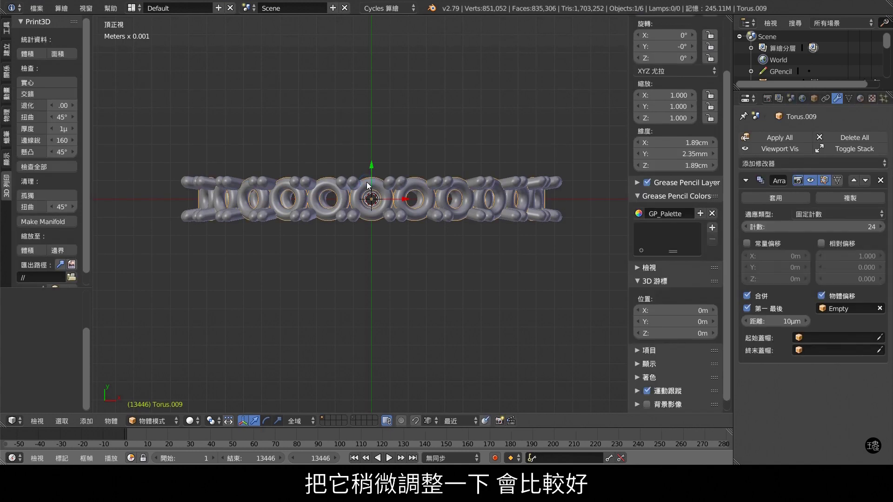
key(Tab)
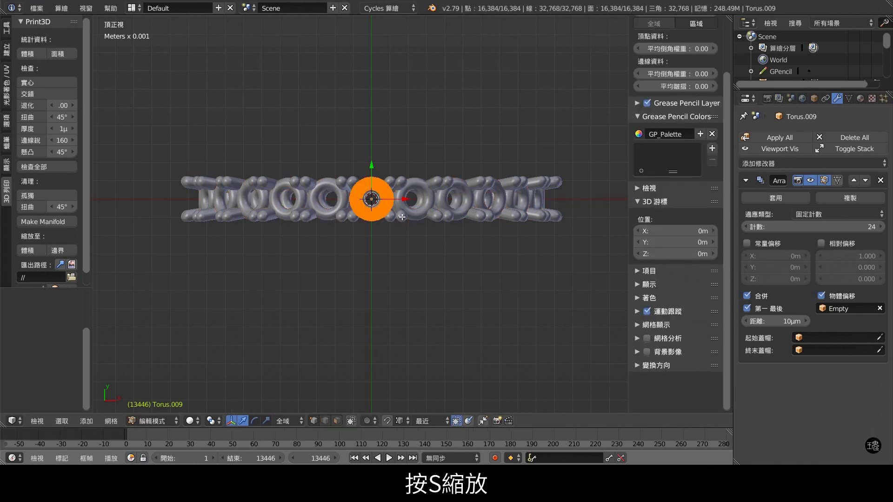
key(s)
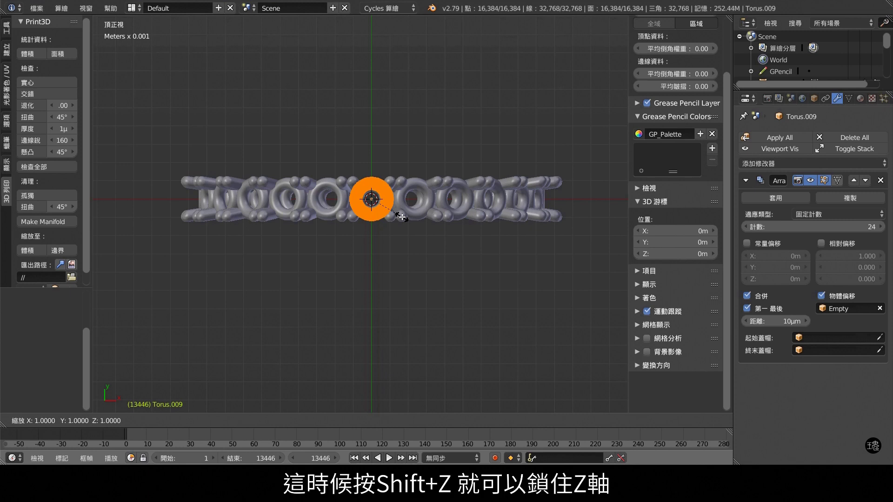
key(shift+z)
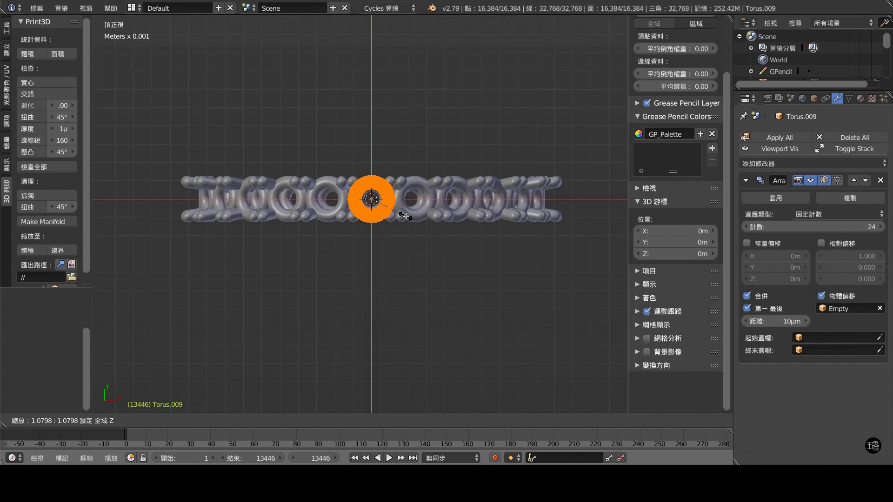
text(1.05)
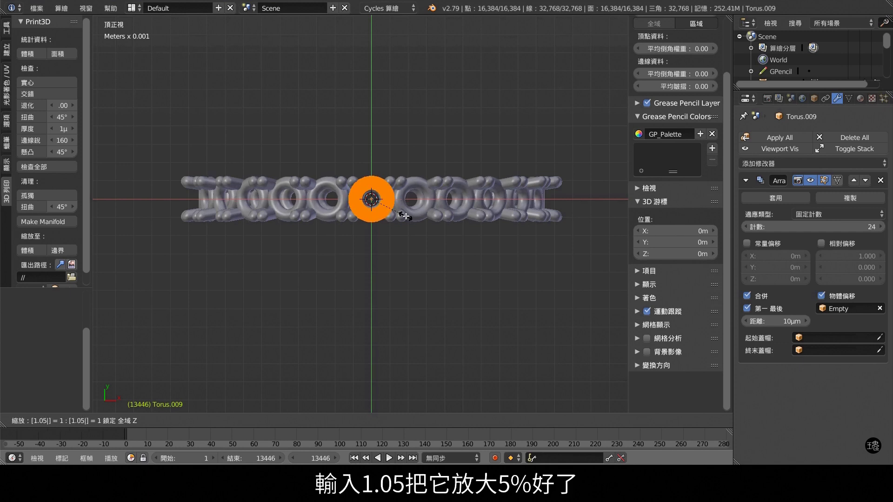
key(Return)
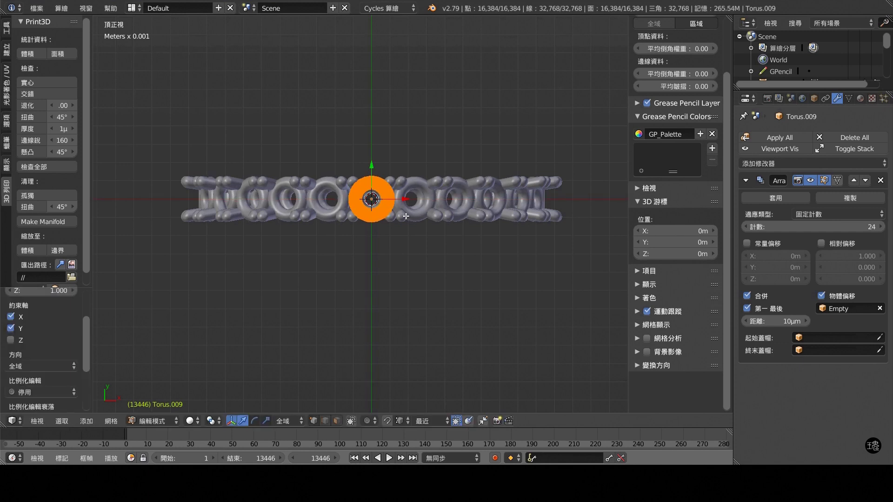
key(Tab)
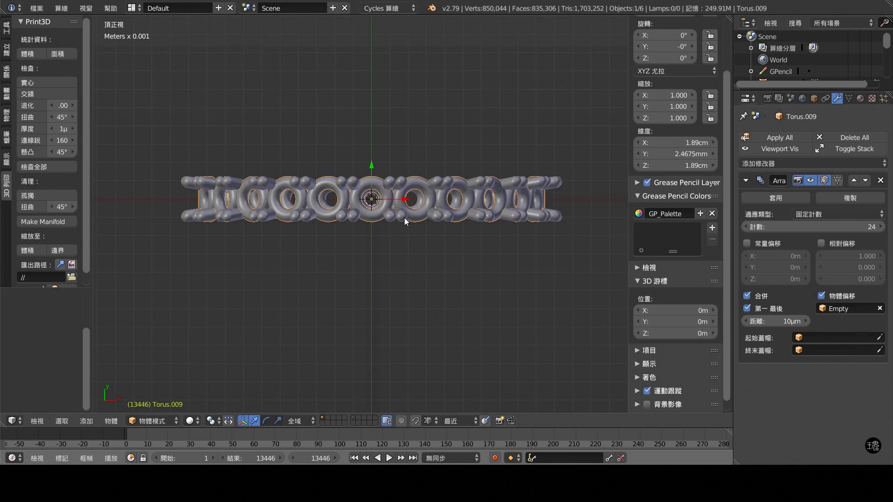
Step: Unhide the gemstones, hide the Cylinder.001 cutter, view the ring face-on, and inspect its parts
key(alt+h)
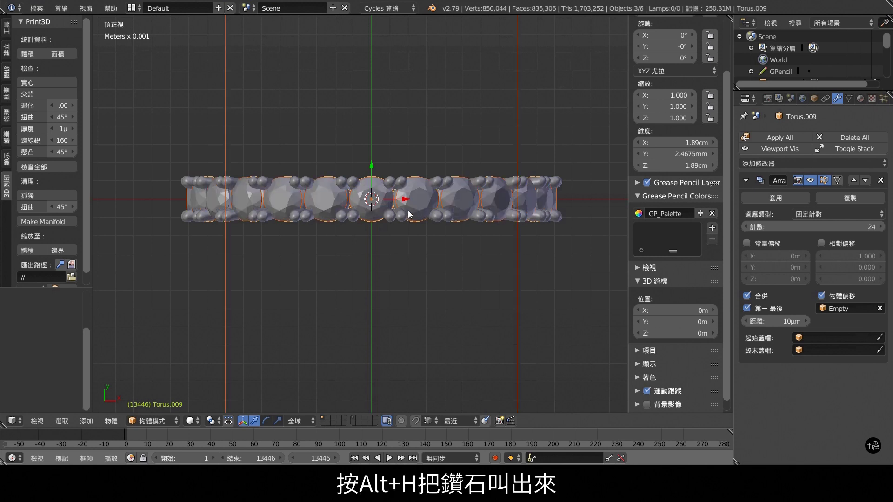
right_click(517, 41)
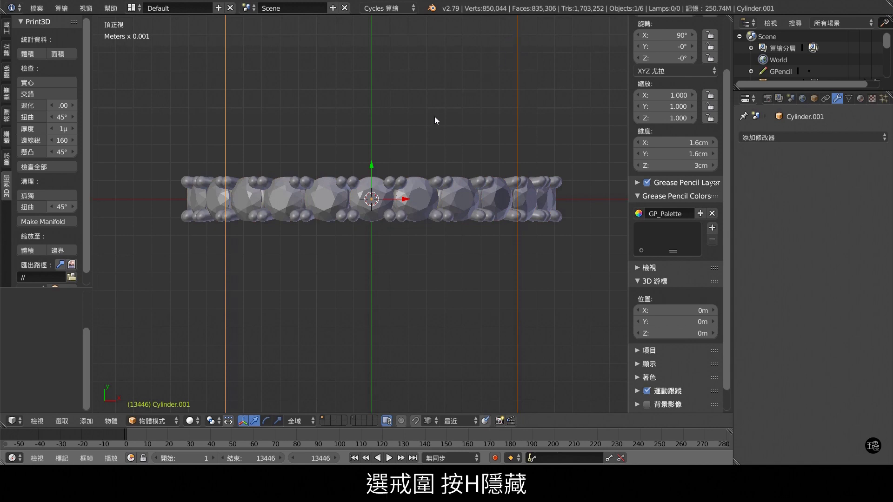
key(h)
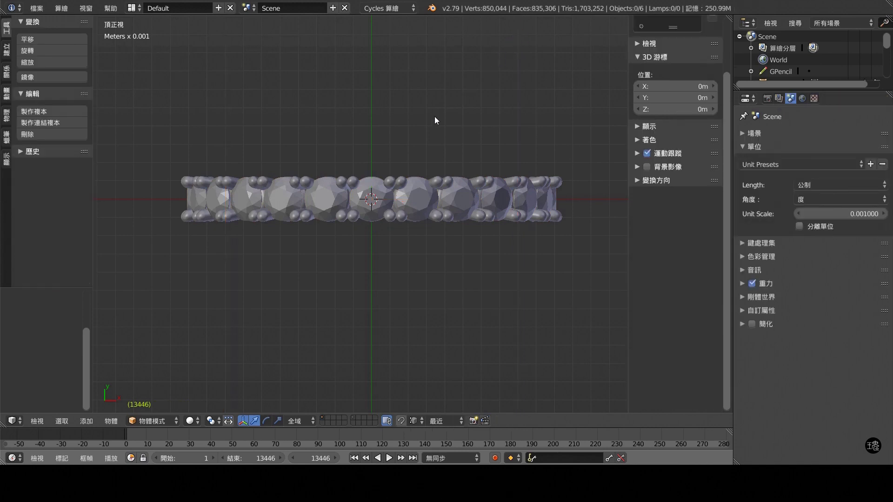
key(KP_1)
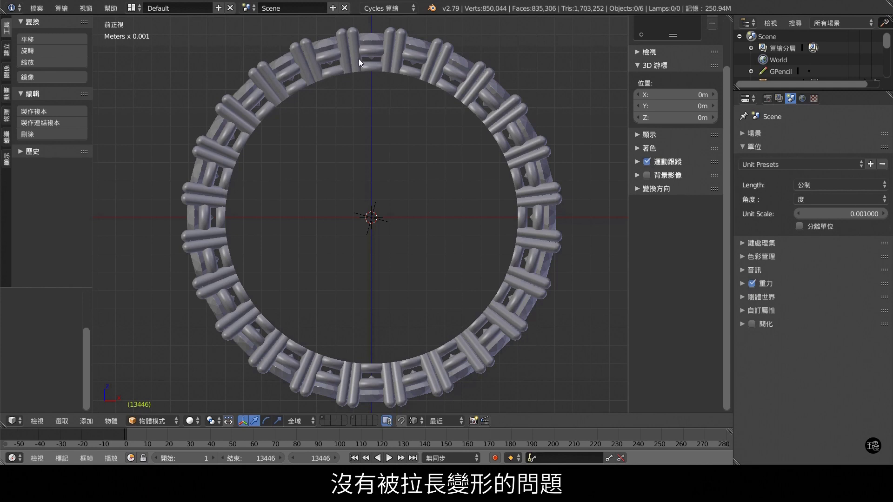
right_click(414, 76)
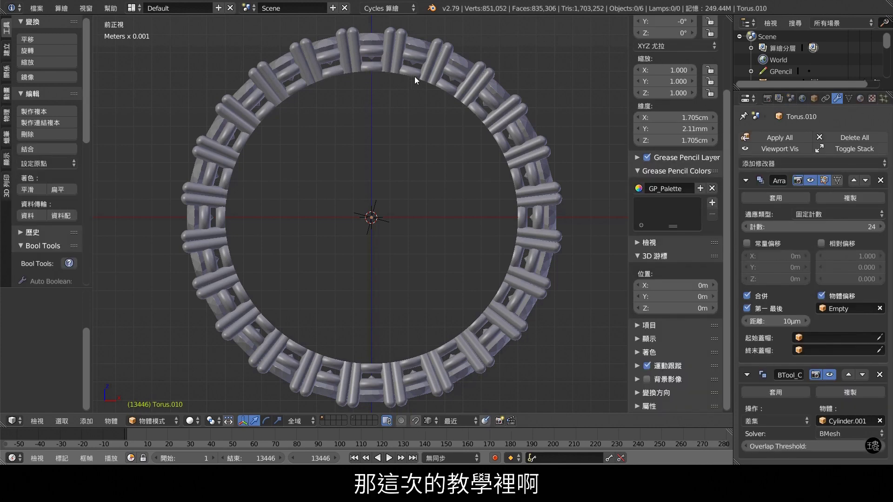
right_click(393, 31)
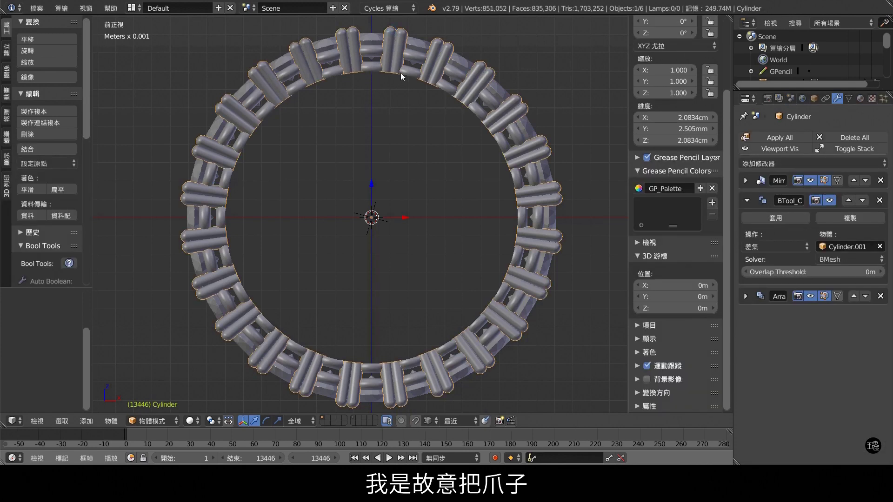
right_click(370, 65)
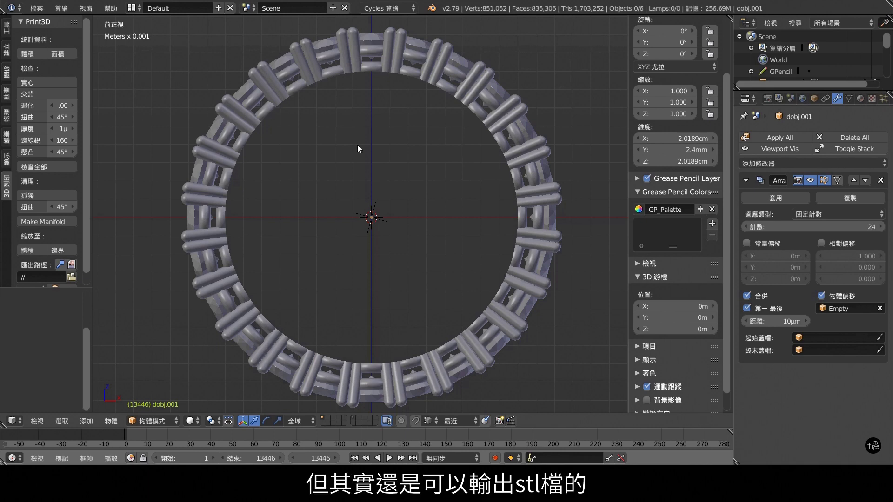
Step: Check the export formats, hide the gemstones again, and select all four visible ring parts
click(46, 6)
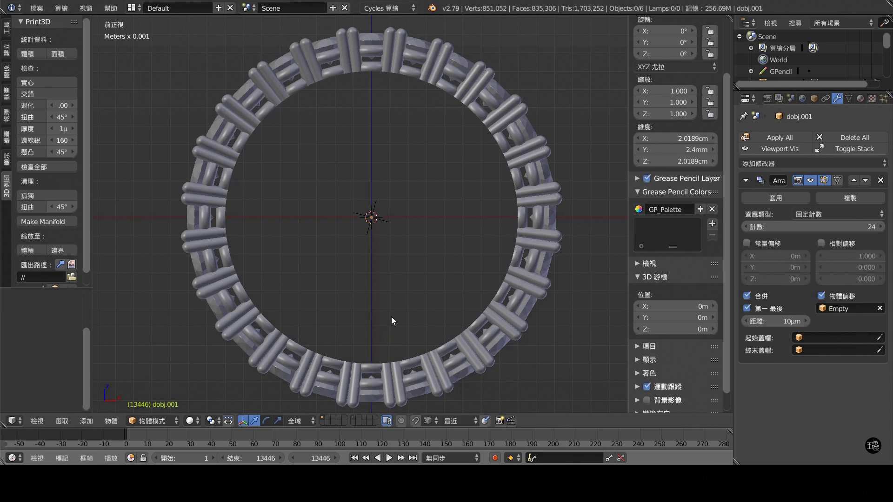
right_click(326, 46)
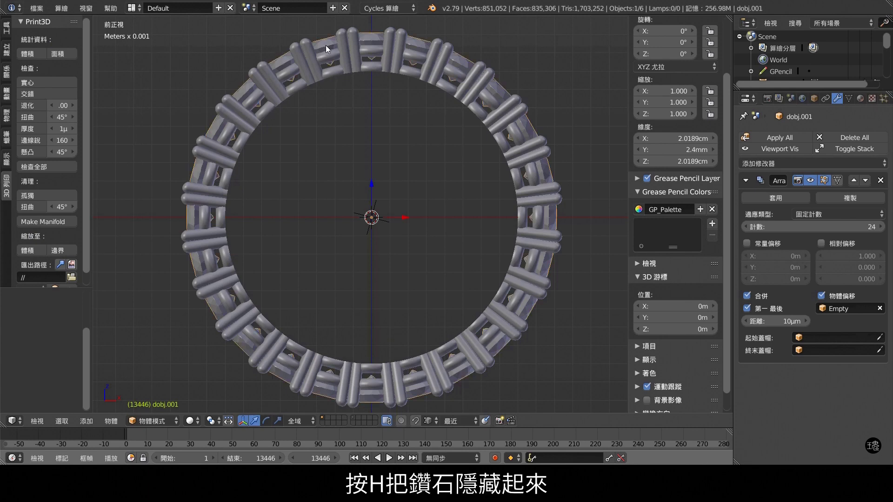
key(h)
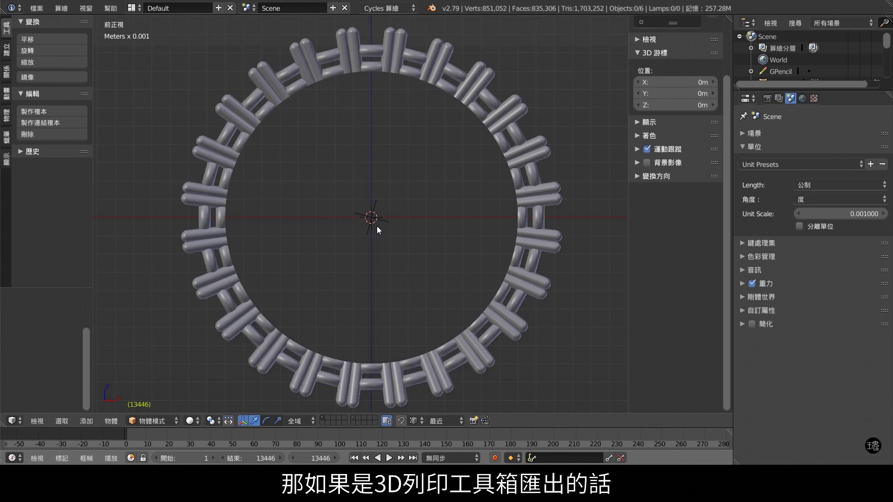
right_click(296, 50)
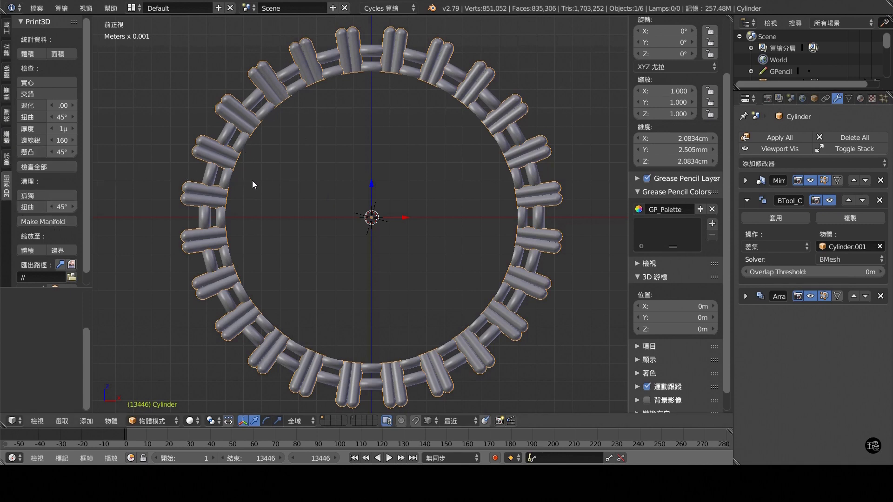
key(a)
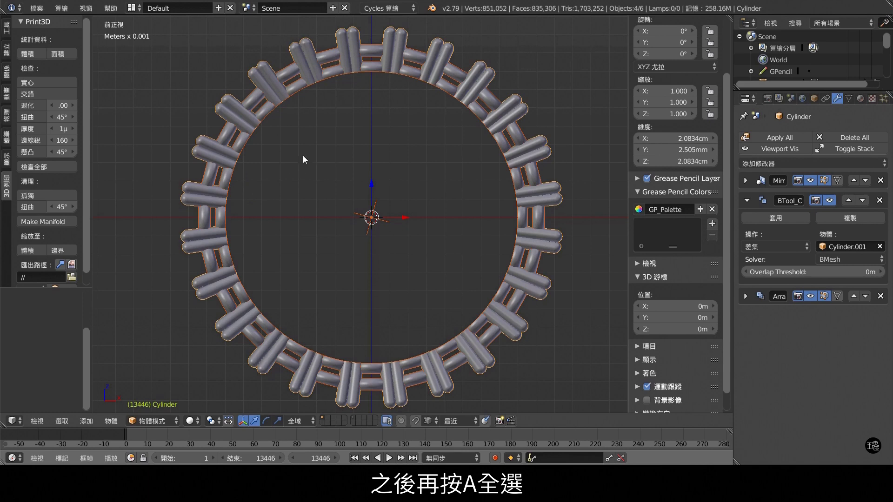